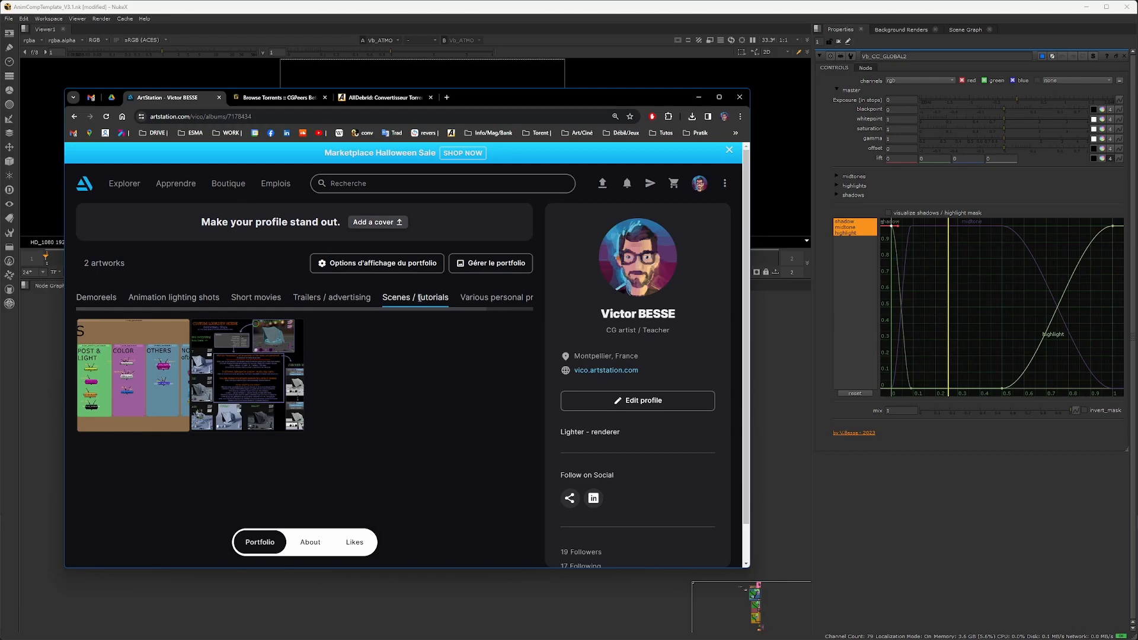
# Open the ANIM COMP TEMPLATE & TOOLS artwork from the portfolio and view its template graph and download link.
pyautogui.click(285, 116)
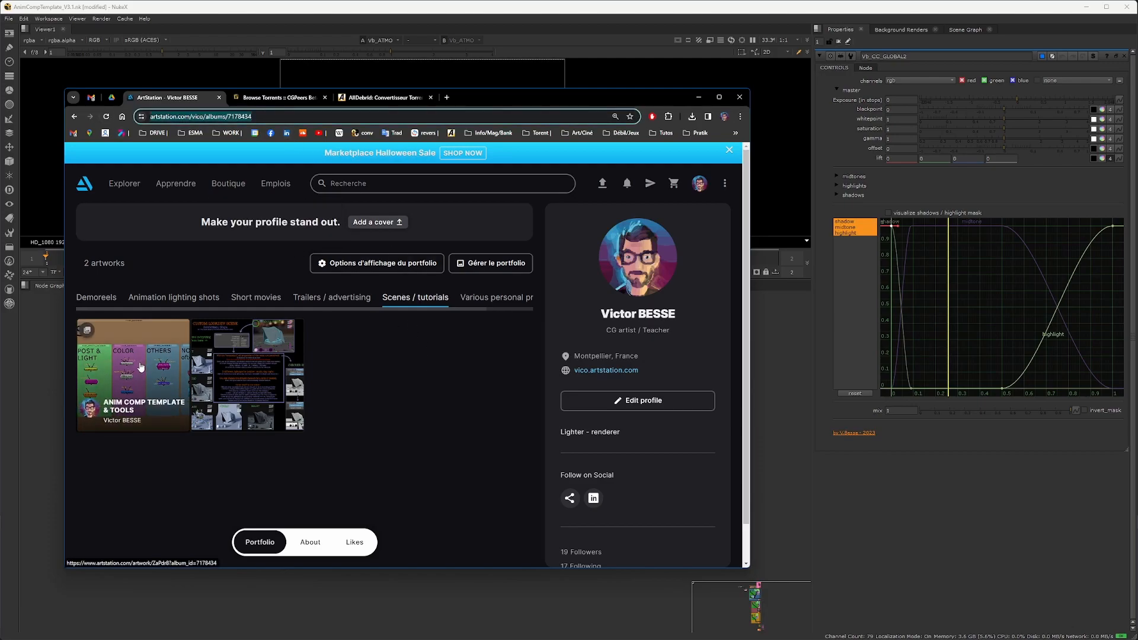
pyautogui.click(132, 409)
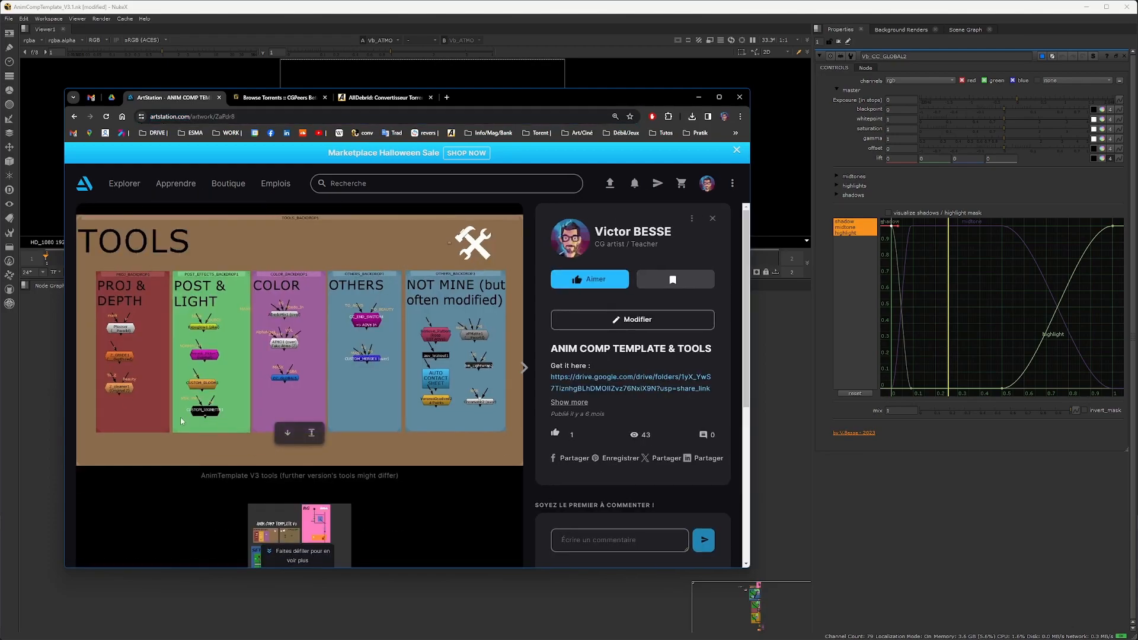
pyautogui.scroll(-5, 403, 338)
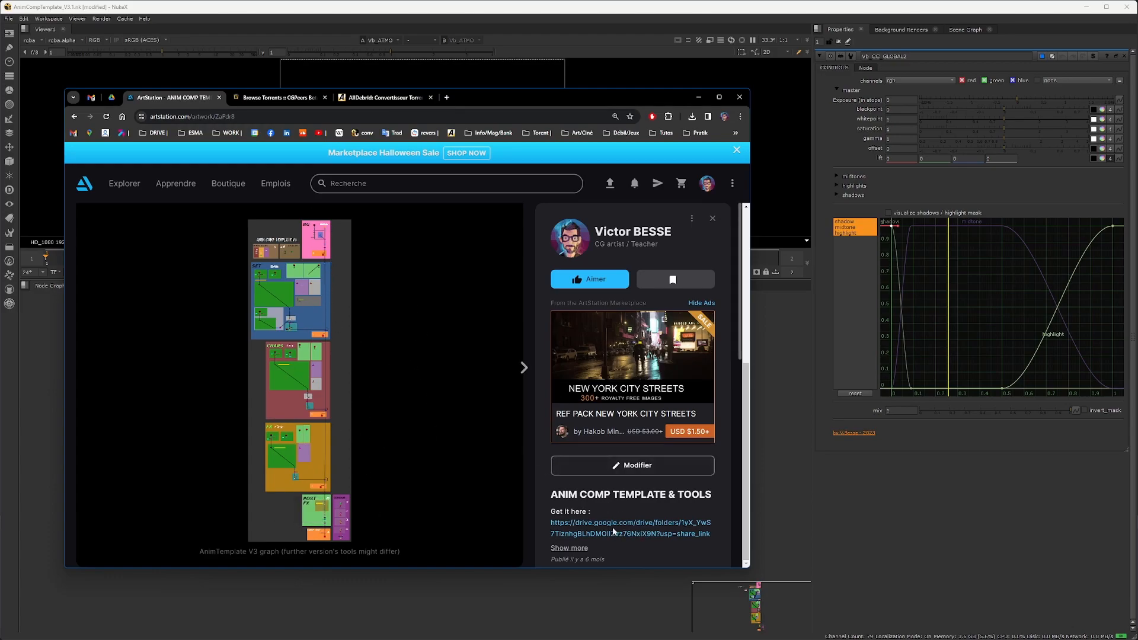
# Go through the AnimCompTemplate folder on Google Drive: Example frame folder, AnimCompTemplate_Docu, AnimCompTemplate_V3.1.nk and aov_krakout.py.
pyautogui.moveTo(227, 171)
pyautogui.click(112, 97)
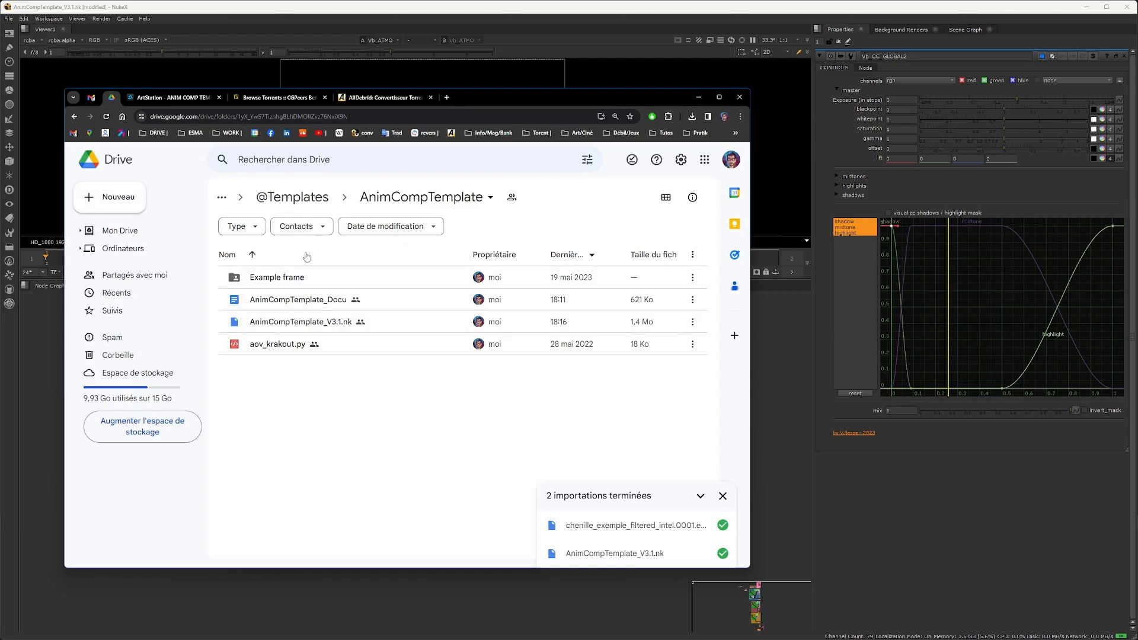
pyautogui.click(306, 278)
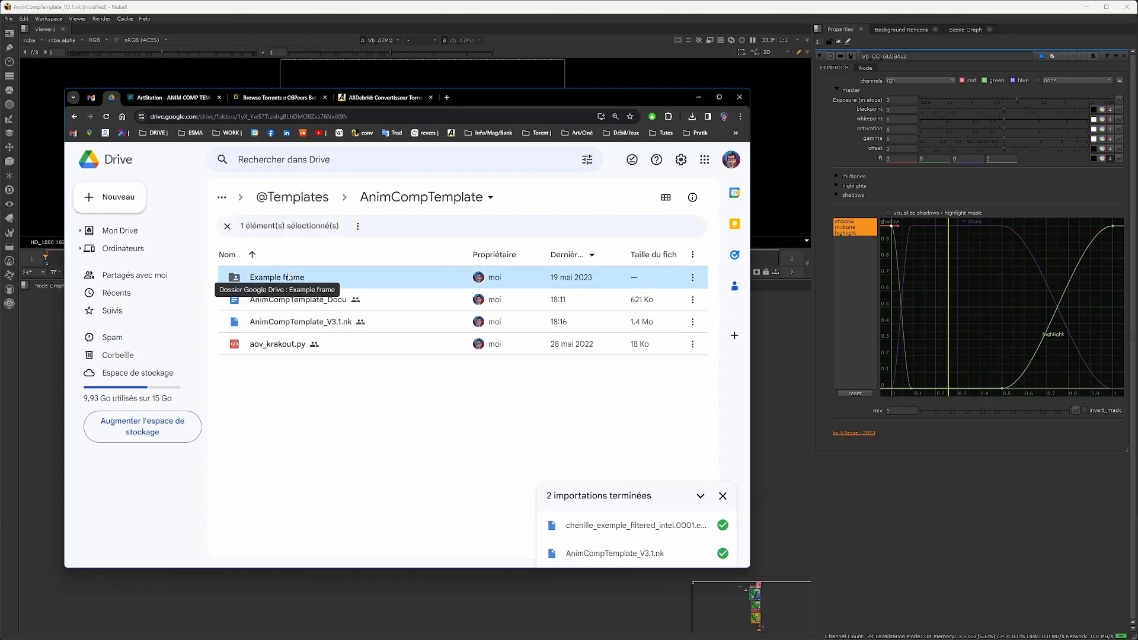
pyautogui.click(305, 301)
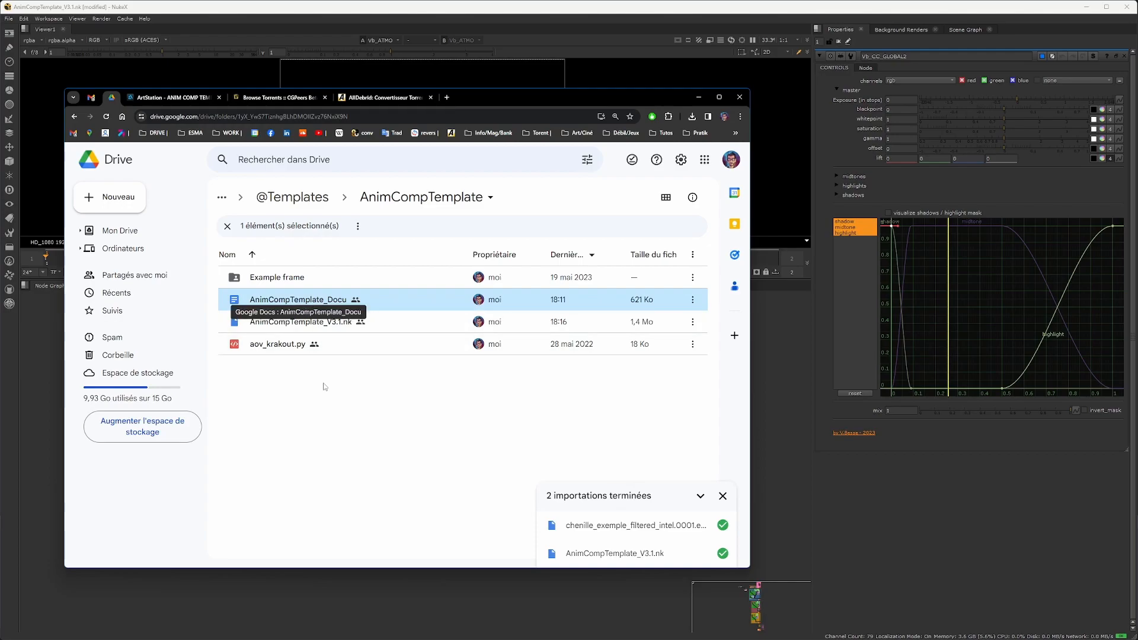
pyautogui.click(299, 323)
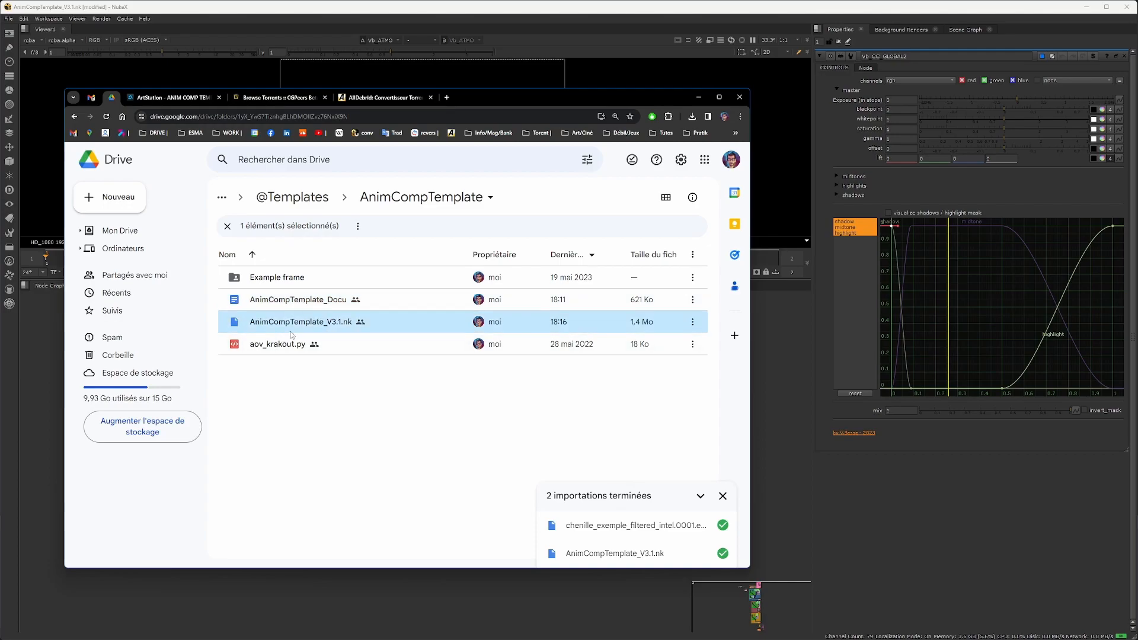
pyautogui.click(284, 348)
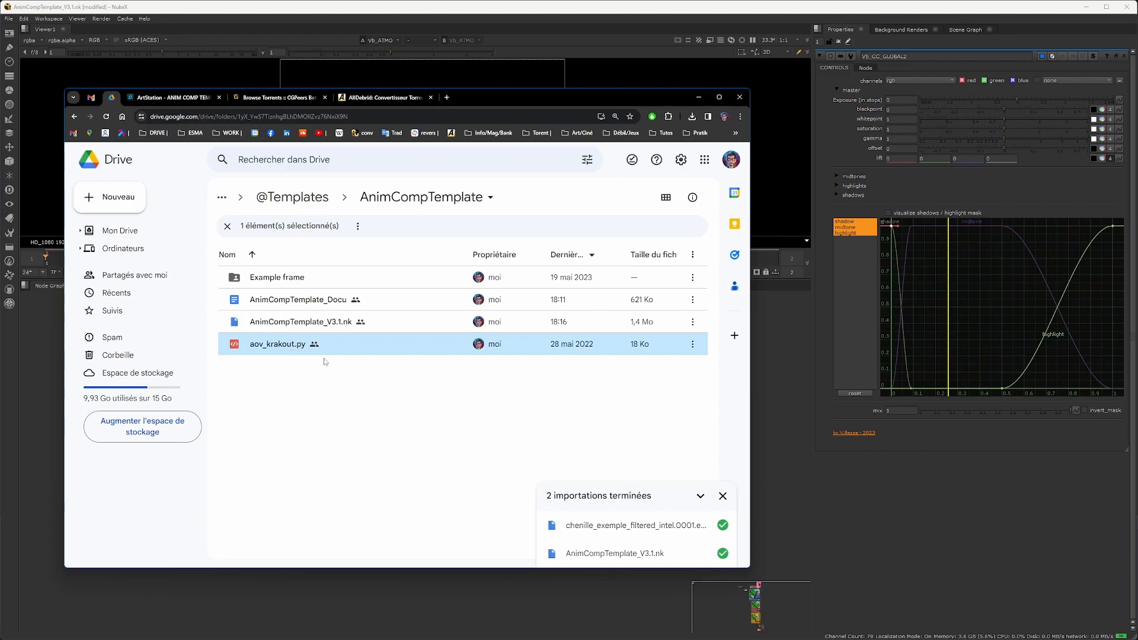
pyautogui.click(695, 98)
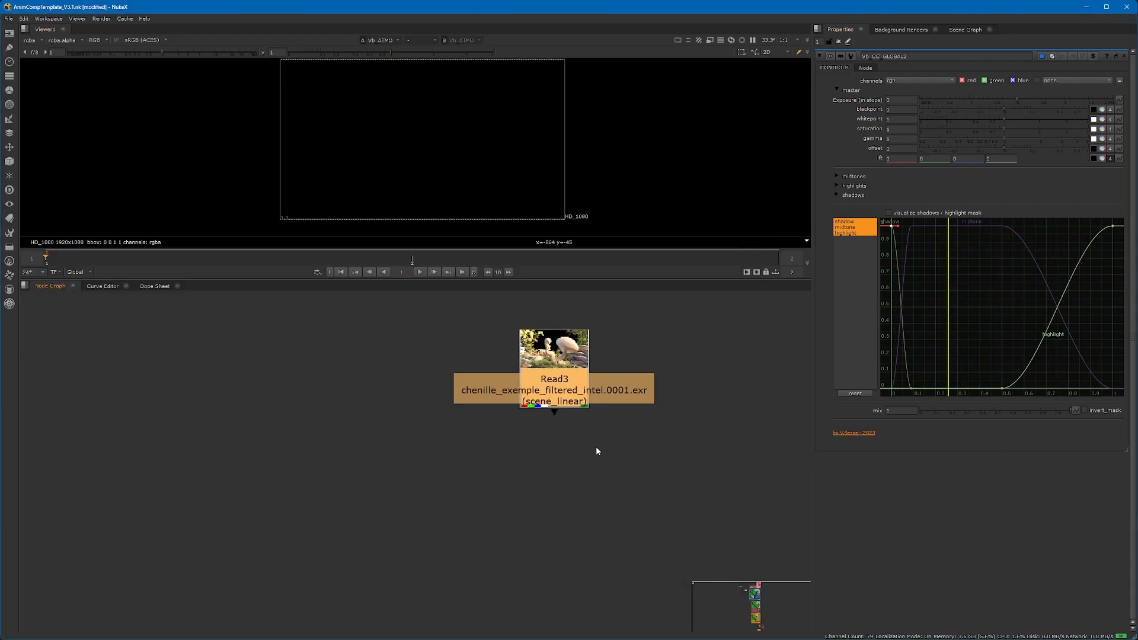
pyautogui.scroll(-2, 596, 446)
pyautogui.scroll(3, 644, 419)
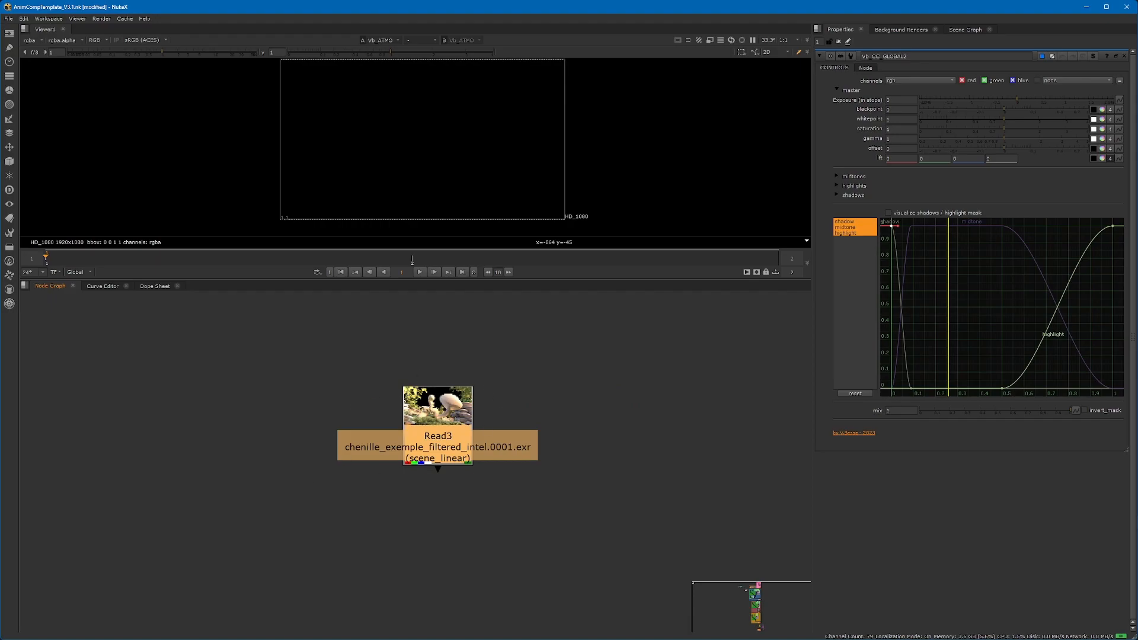
pyautogui.click(53, 629)
pyautogui.moveTo(93, 573)
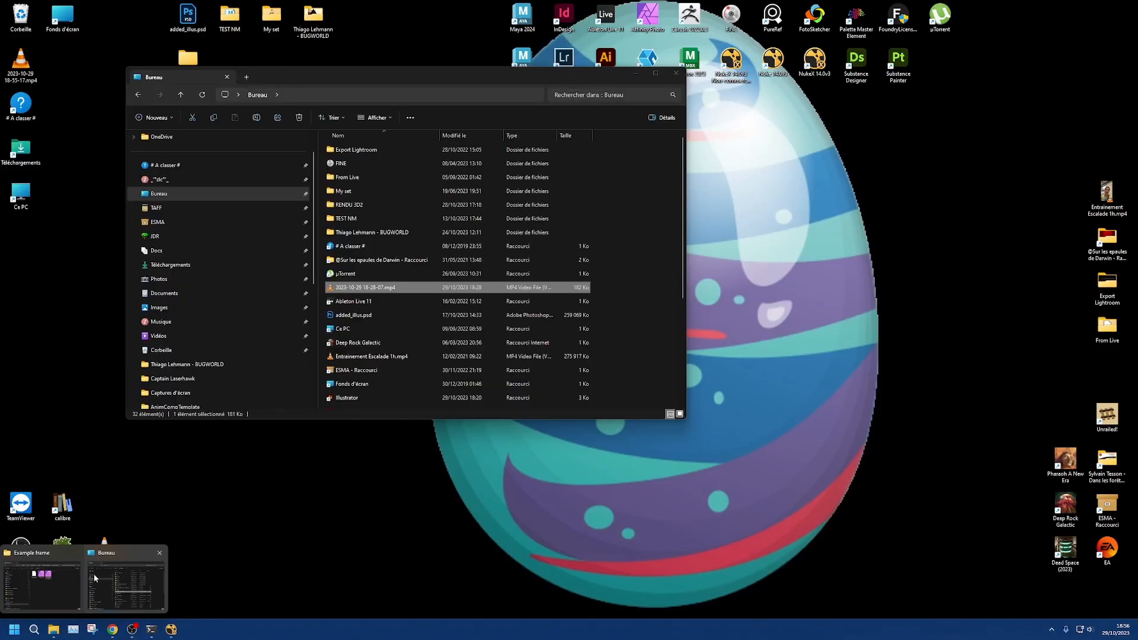
# Return to Google Drive in the browser and view the contents of the Example frame folder.
pyautogui.click(112, 630)
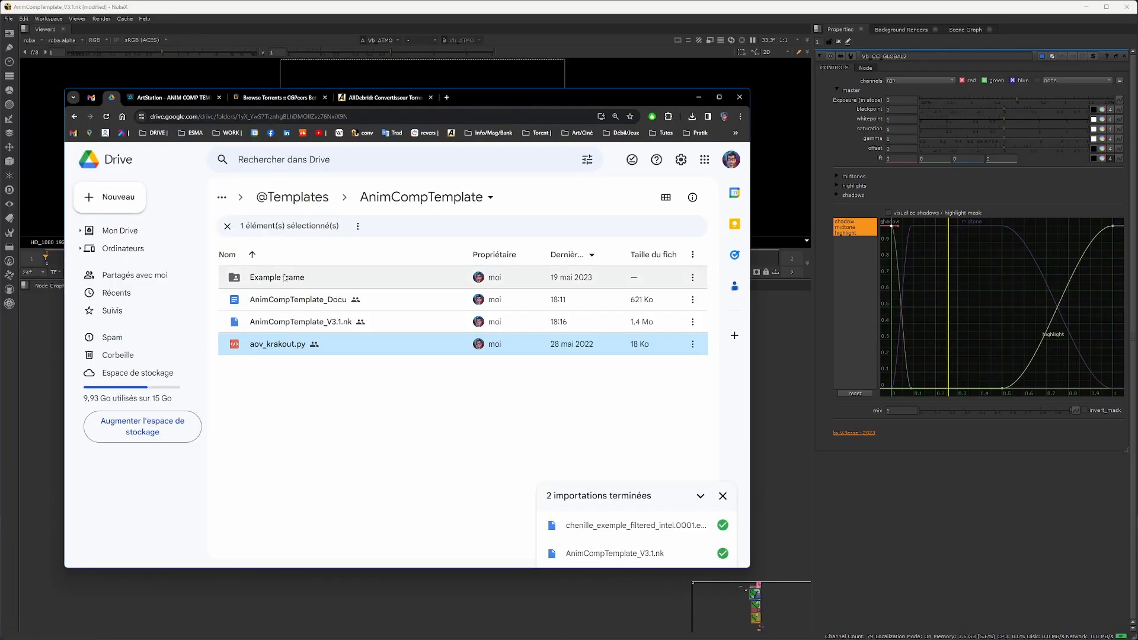
pyautogui.doubleClick(285, 278)
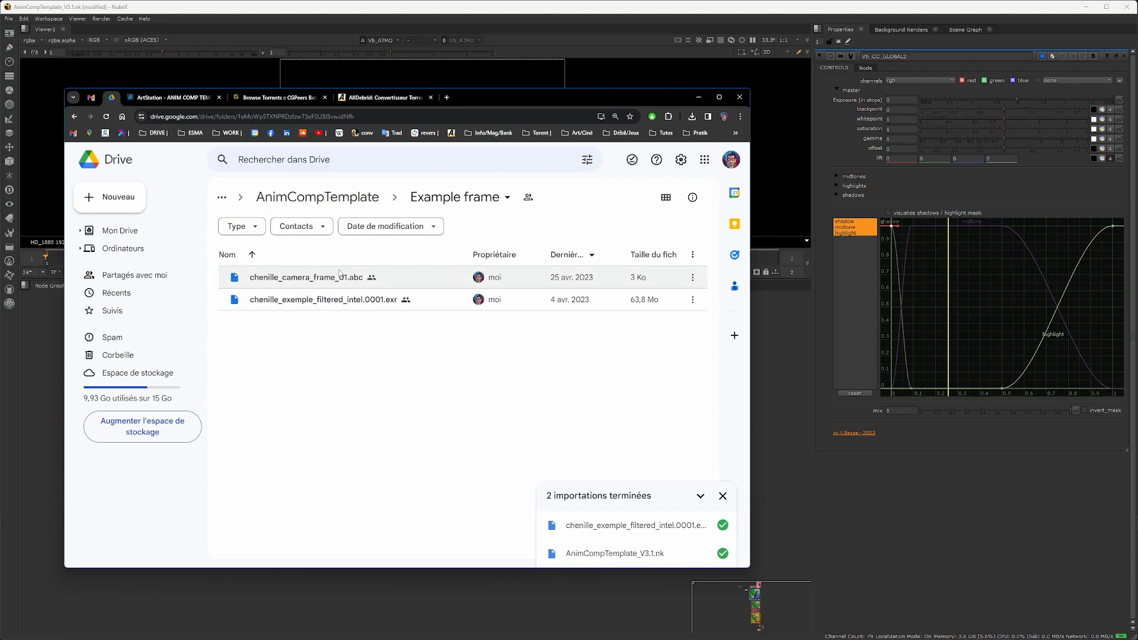
# Switch back to NukeX and display the chenille_exemple_filtered_intel.0001.exr Read node in the viewer.
pyautogui.click(700, 97)
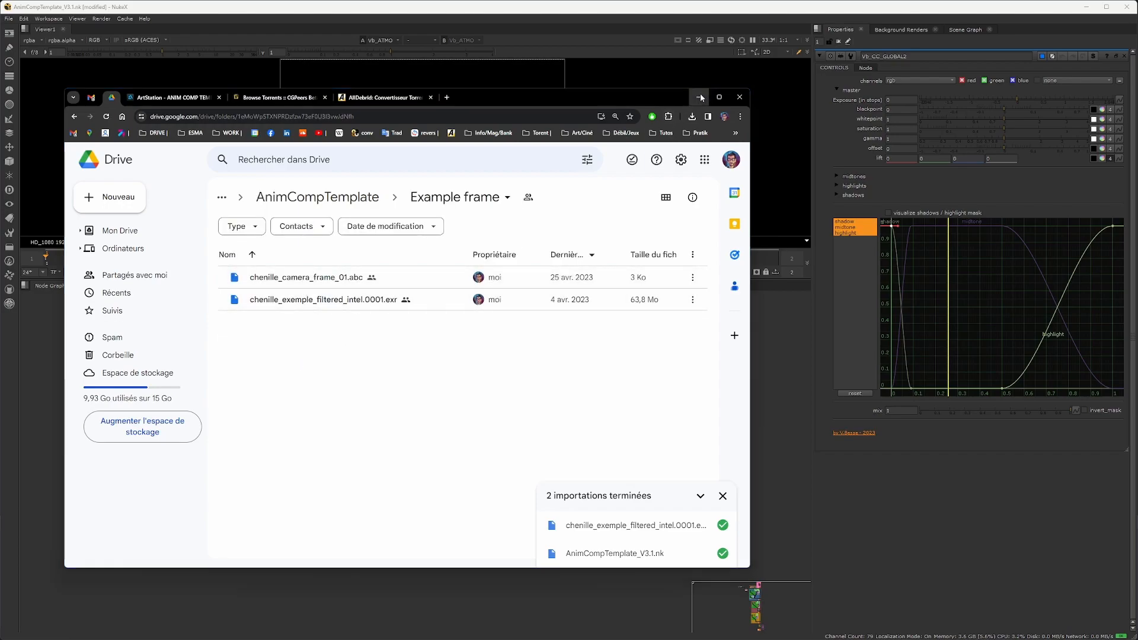
pyautogui.press('1')
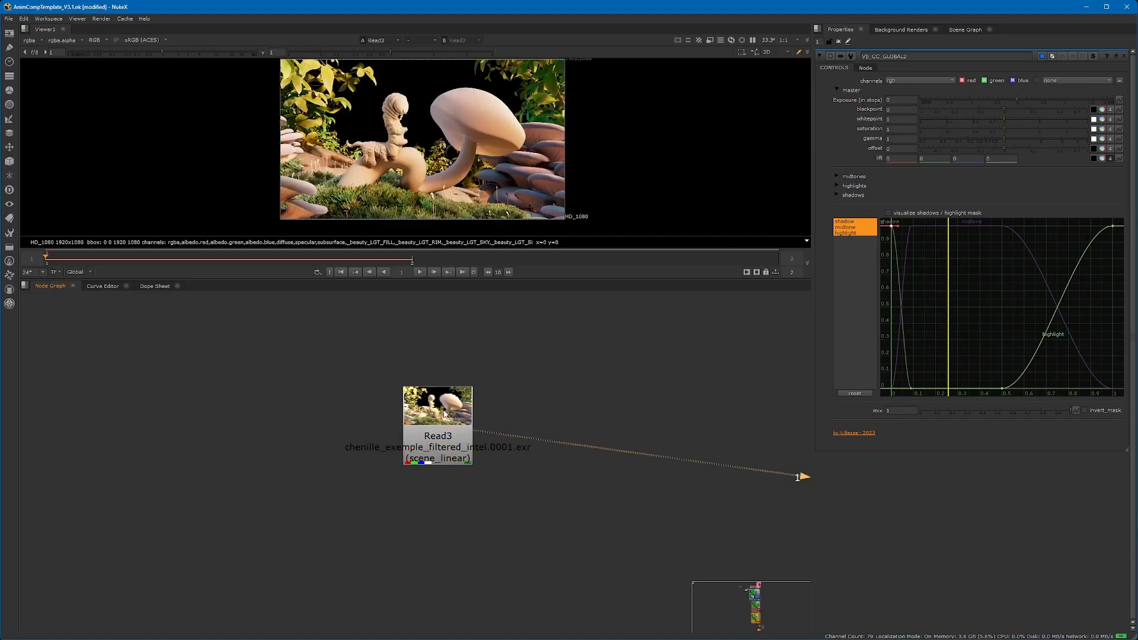
# Enlarge the node graph and get an overview of the ANIM COMP TEMPLATE V3 layout.
pyautogui.scroll(-6, 373, 464)
pyautogui.scroll(-3, 371, 465)
pyautogui.moveTo(368, 467)
pyautogui.mouseDown()
pyautogui.moveTo(345, 490)
pyautogui.moveTo(515, 482)
pyautogui.moveTo(361, 461)
pyautogui.mouseUp()
pyautogui.scroll(-2, 342, 489)
pyautogui.scroll(5, 487, 477)
pyautogui.scroll(2, 384, 474)
pyautogui.scroll(-5, 388, 439)
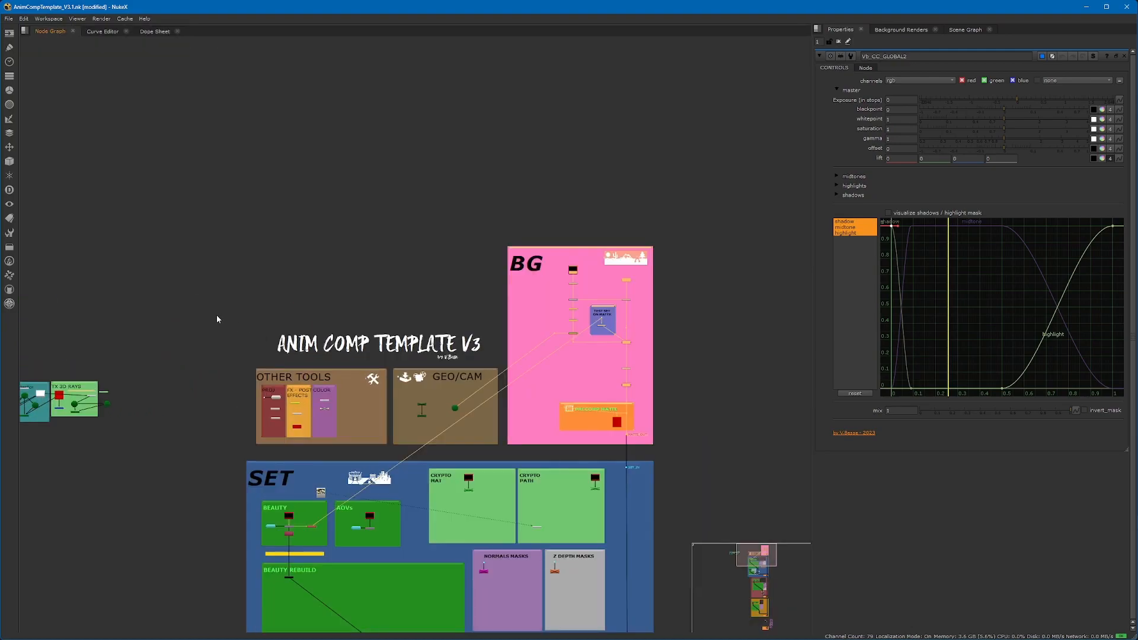
# Examine the OTHER TOOLS and GEO/CAM sections beneath the template title, selecting each one's nodes.
pyautogui.moveTo(217, 319); pyautogui.dragTo(393, 456)
pyautogui.scroll(4, 255, 389)
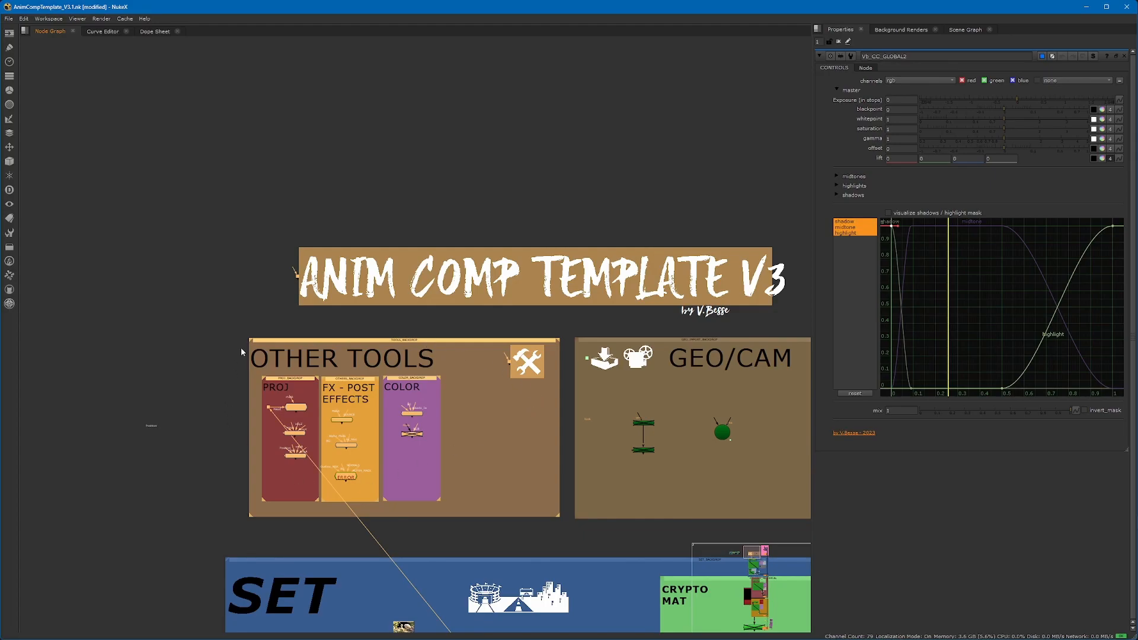
pyautogui.scroll(-3, 436, 425)
pyautogui.scroll(3, 342, 370)
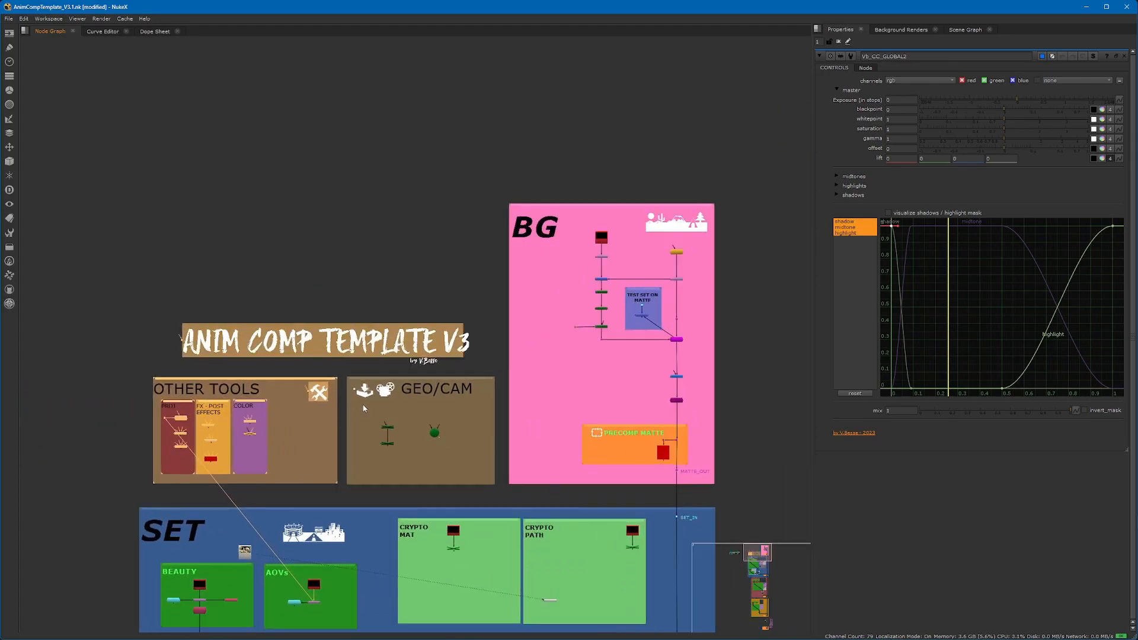
pyautogui.moveTo(343, 370); pyautogui.dragTo(568, 550)
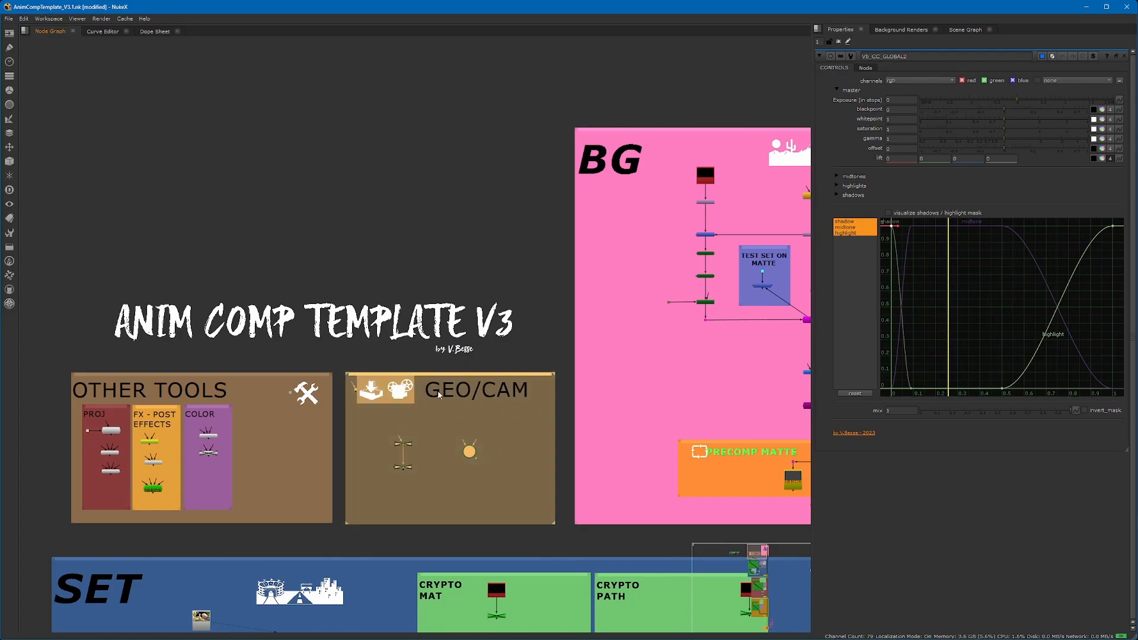
# Survey the header sections of the template and the small node groups set apart from the main column.
pyautogui.scroll(-5, 479, 347)
pyautogui.scroll(-3, 419, 358)
pyautogui.moveTo(420, 358); pyautogui.dragTo(433, 272, button='middle')
pyautogui.moveTo(244, 258); pyautogui.dragTo(190, 311)
pyautogui.moveTo(276, 331); pyautogui.dragTo(281, 283, button='middle')
pyautogui.moveTo(304, 233); pyautogui.dragTo(429, 325)
pyautogui.moveTo(223, 227); pyautogui.dragTo(59, 314)
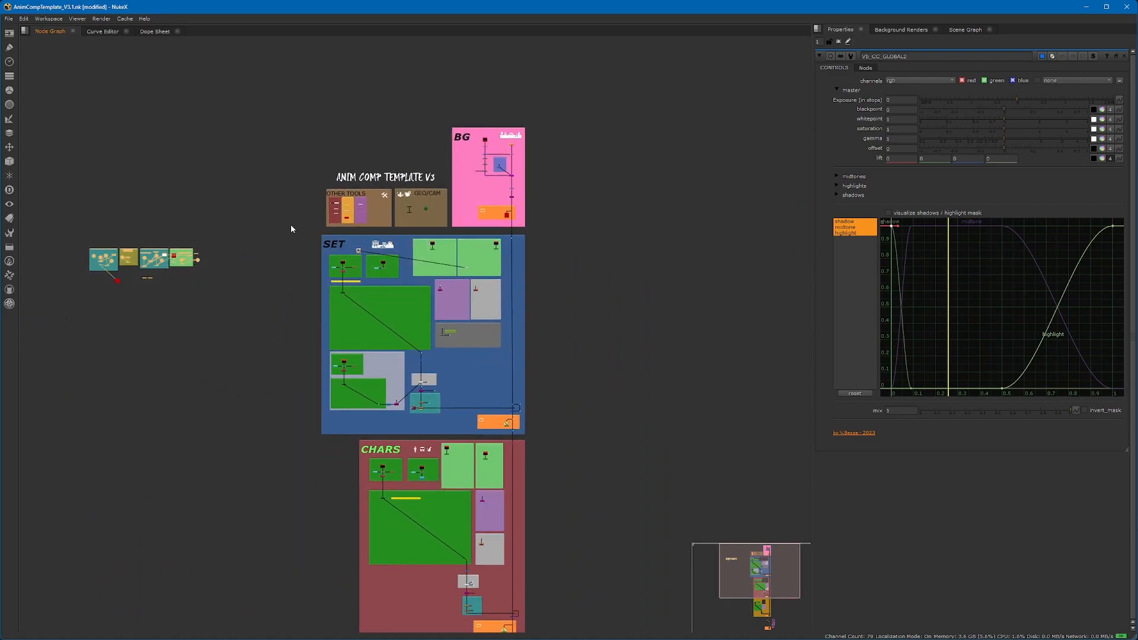
# Examine the stacked SET, CHARS and FX sections of the template by selecting them in the graph.
pyautogui.moveTo(310, 231); pyautogui.dragTo(560, 450)
pyautogui.scroll(-1, 559, 450)
pyautogui.moveTo(559, 450); pyautogui.dragTo(497, 283, button='middle')
pyautogui.scroll(-2, 327, 357)
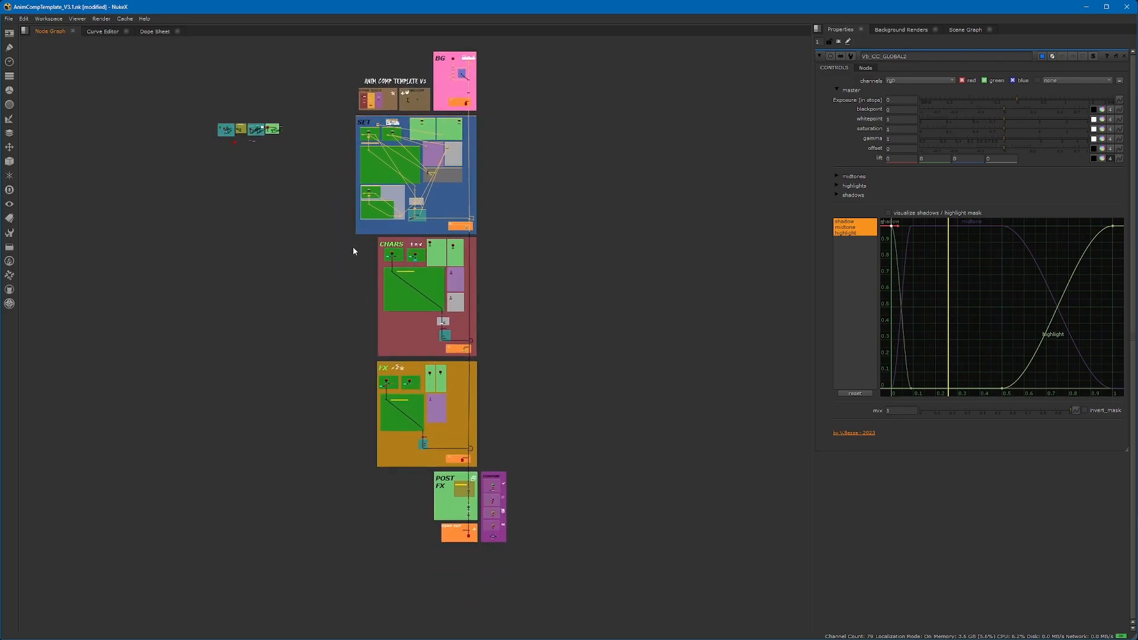
pyautogui.moveTo(344, 233); pyautogui.dragTo(496, 471)
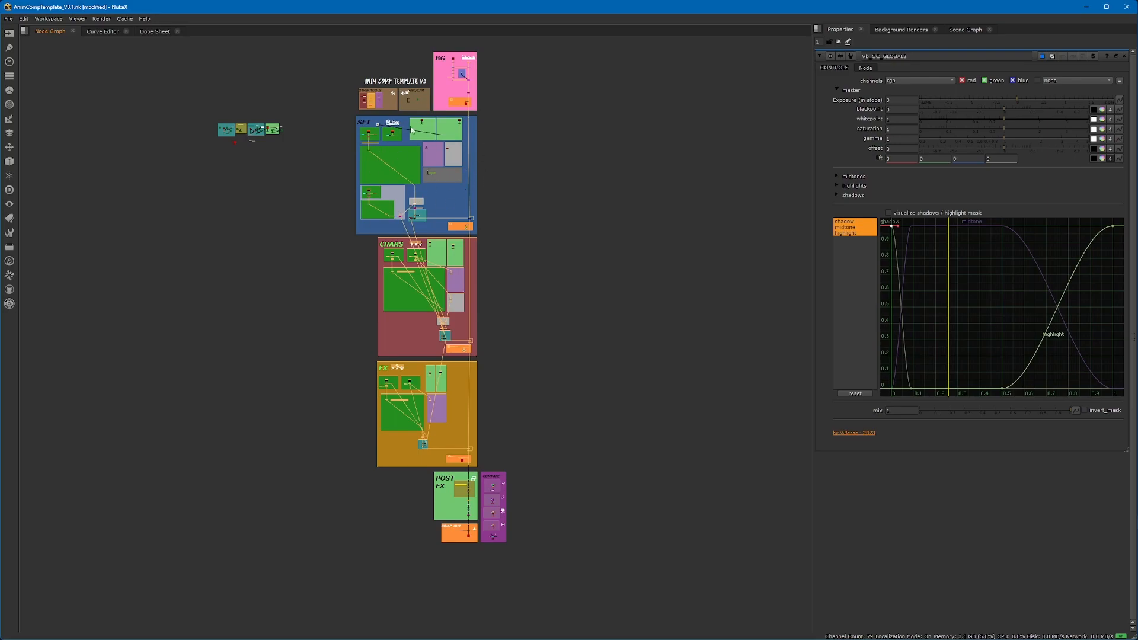
# Examine the POST FX and COMP OUT sections at the end of the template, including the final Write node.
pyautogui.scroll(3, 388, 252)
pyautogui.moveTo(591, 444); pyautogui.dragTo(447, 59, button='middle')
pyautogui.scroll(2, 385, 332)
pyautogui.moveTo(278, 285); pyautogui.dragTo(432, 435)
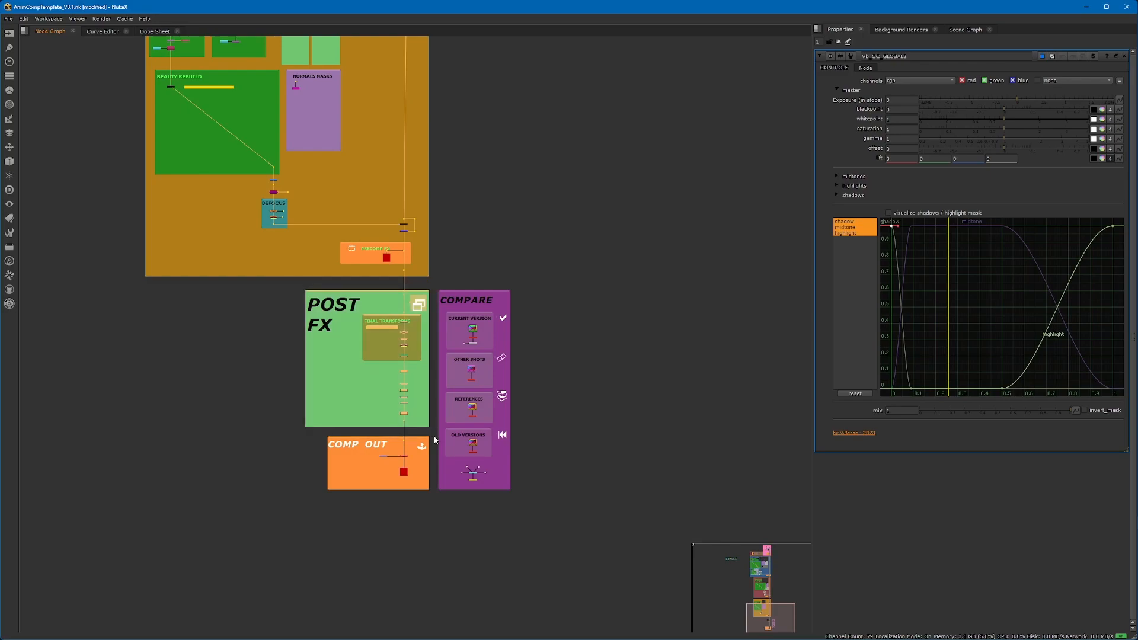
pyautogui.click(433, 435)
pyautogui.moveTo(267, 283); pyautogui.dragTo(436, 435)
pyautogui.moveTo(321, 429); pyautogui.dragTo(430, 506)
pyautogui.click(440, 531)
pyautogui.scroll(4, 386, 474)
pyautogui.scroll(3, 431, 479)
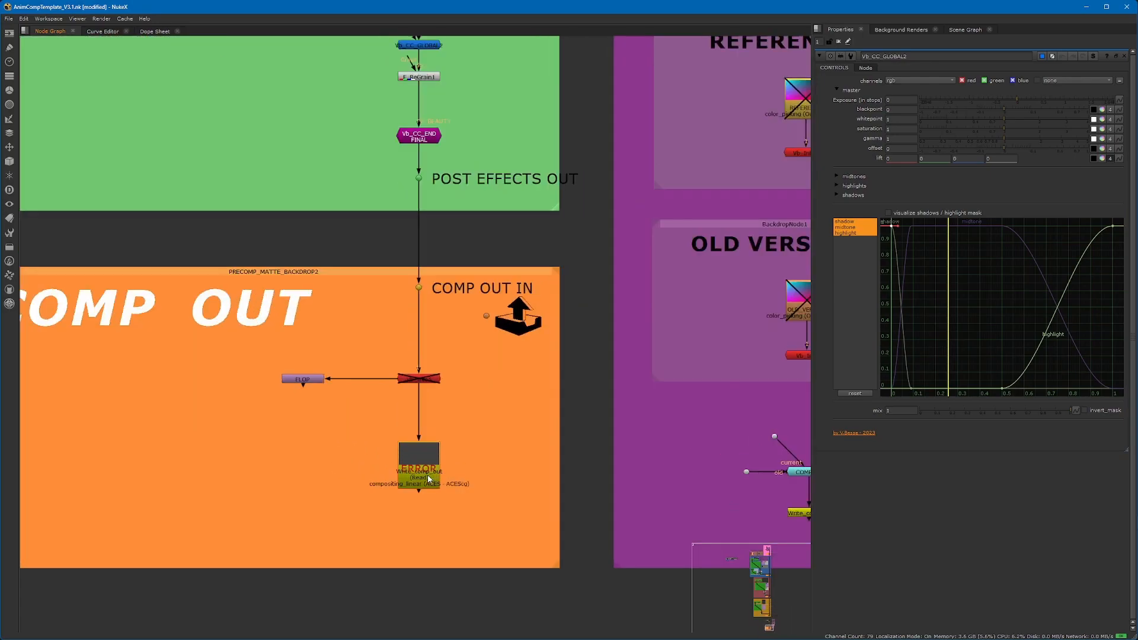
pyautogui.scroll(-3, 465, 458)
pyautogui.scroll(-1, 465, 458)
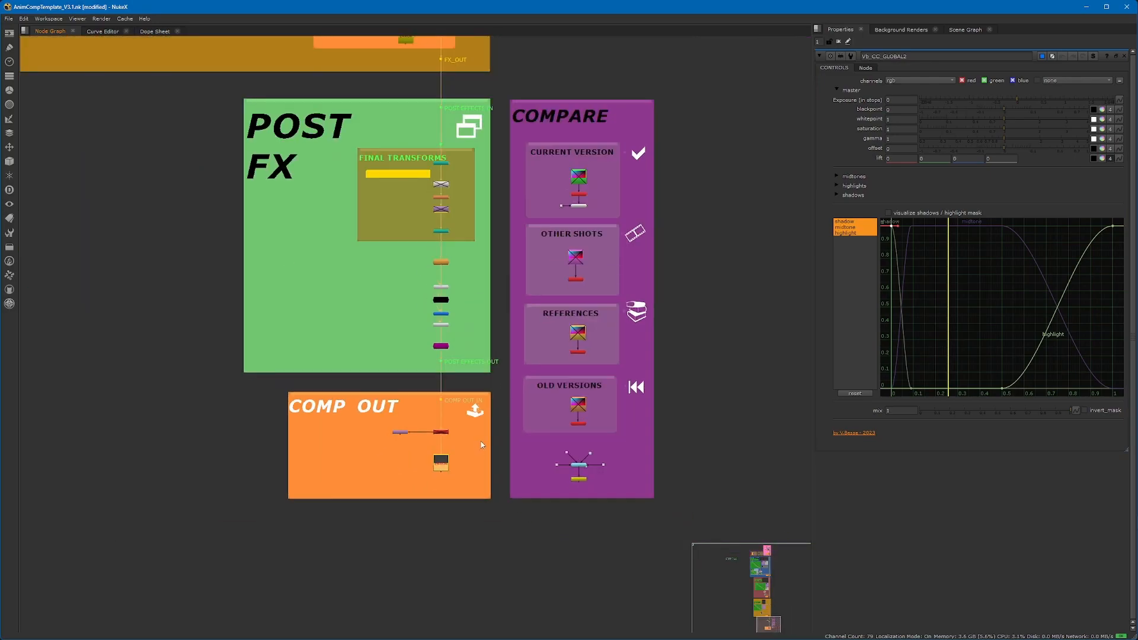
# Examine the COMPARE section's groups for current version, other shots, references and old versions.
pyautogui.moveTo(663, 87); pyautogui.dragTo(582, 139, button='middle')
pyautogui.moveTo(632, 105); pyautogui.dragTo(420, 585)
pyautogui.click(655, 352)
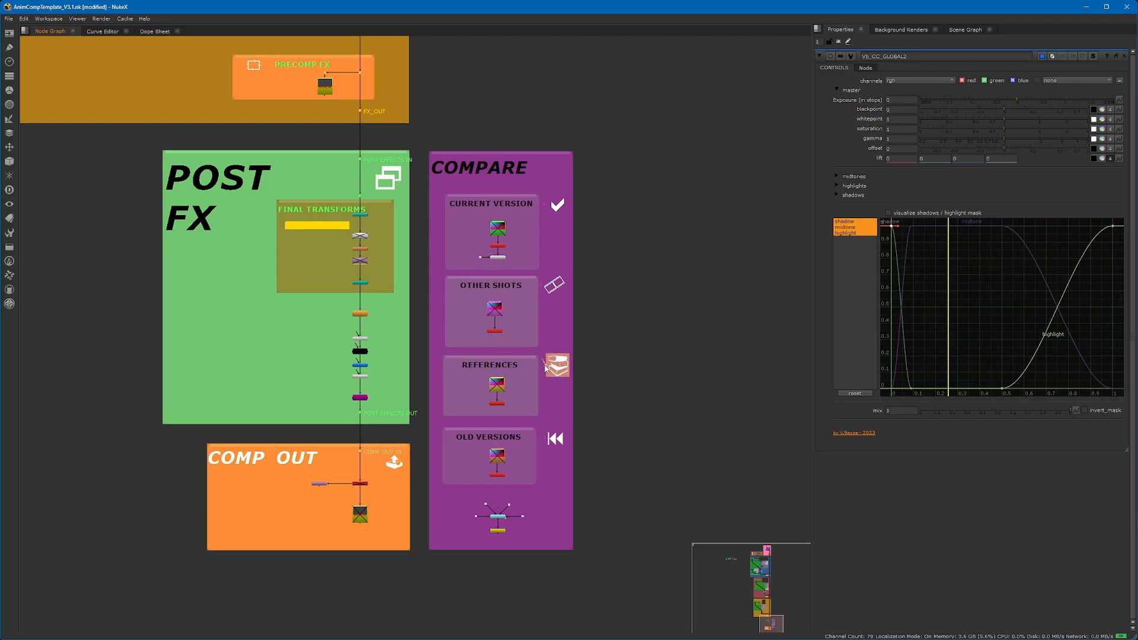
pyautogui.scroll(3, 542, 491)
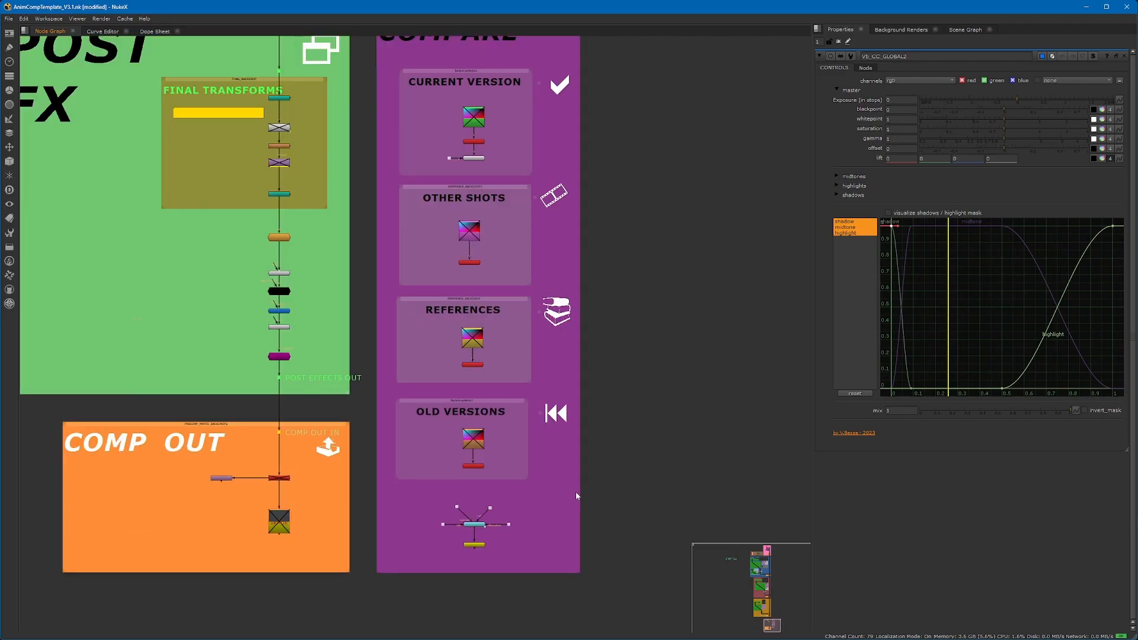
pyautogui.moveTo(396, 326); pyautogui.dragTo(585, 434)
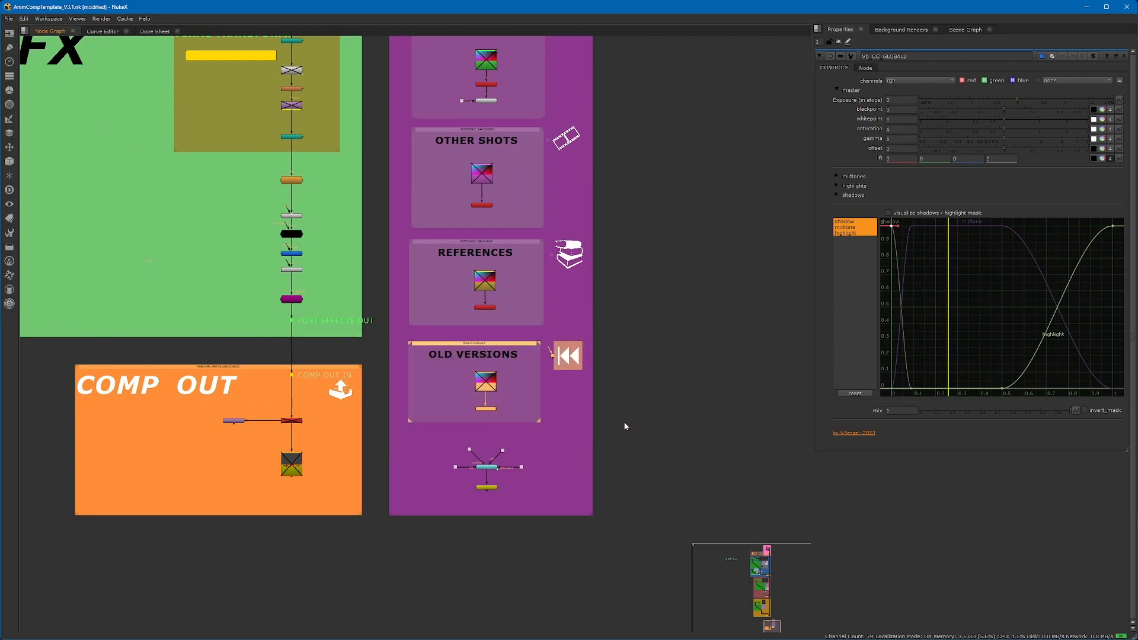
pyautogui.click(621, 418)
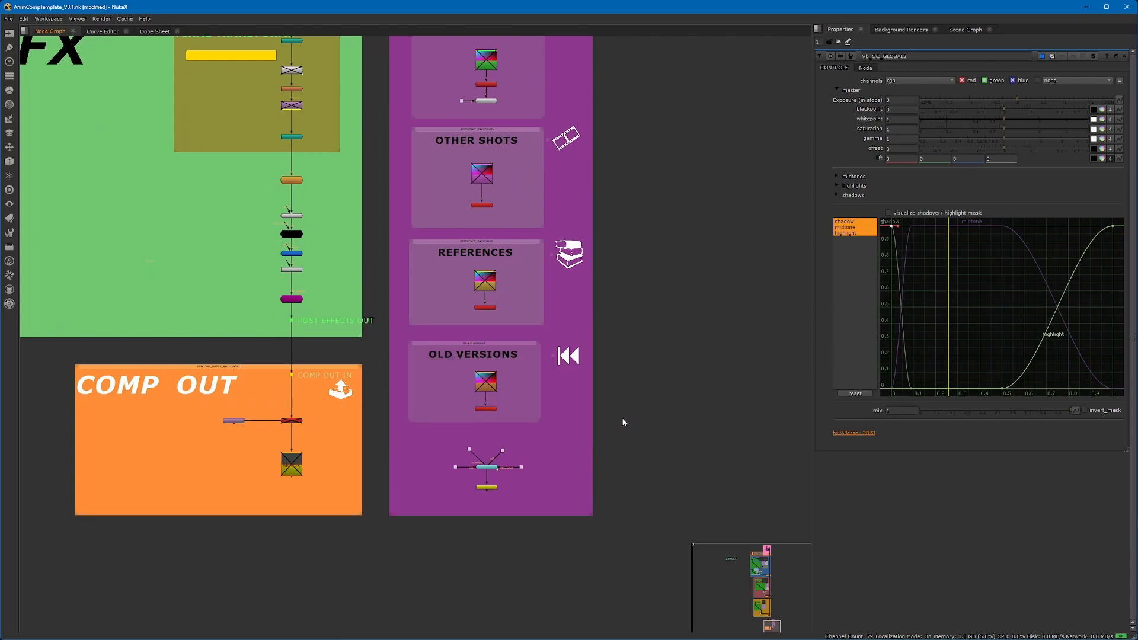
pyautogui.scroll(3, 515, 400)
pyautogui.scroll(-5, 492, 388)
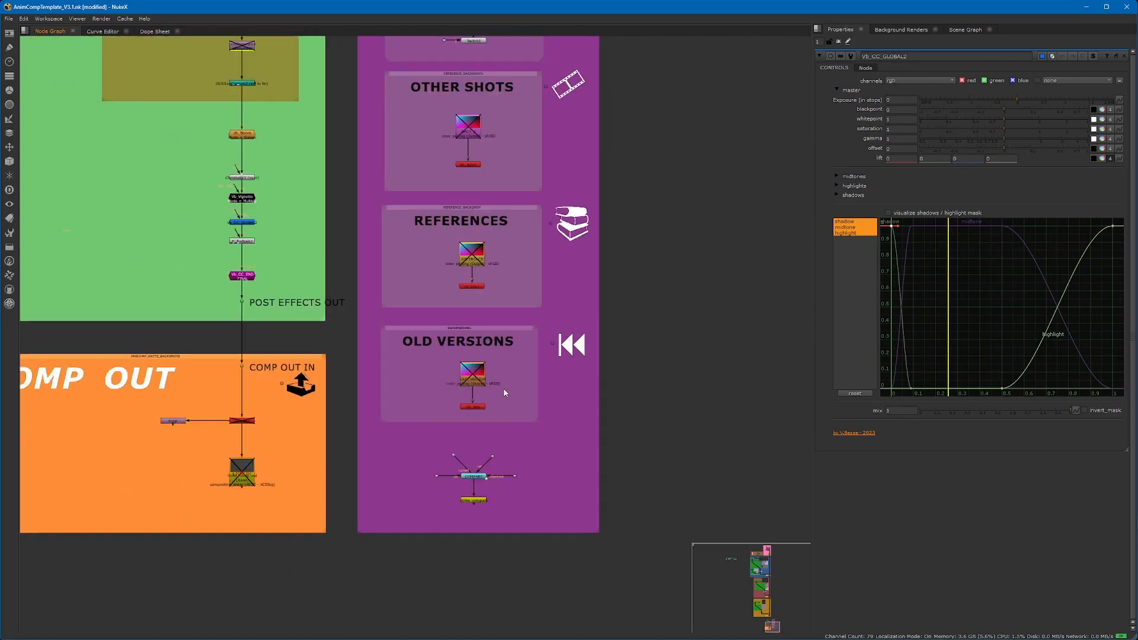
# Return to the SET section and examine its beauty, AOV, crypto and mask groups.
pyautogui.scroll(-5, 508, 397)
pyautogui.moveTo(498, 396)
pyautogui.mouseDown(button='middle')
pyautogui.moveTo(474, 514)
pyautogui.moveTo(481, 558)
pyautogui.moveTo(486, 419)
pyautogui.moveTo(491, 609)
pyautogui.mouseUp(button='middle')
pyautogui.moveTo(479, 274); pyautogui.dragTo(498, 407, button='middle')
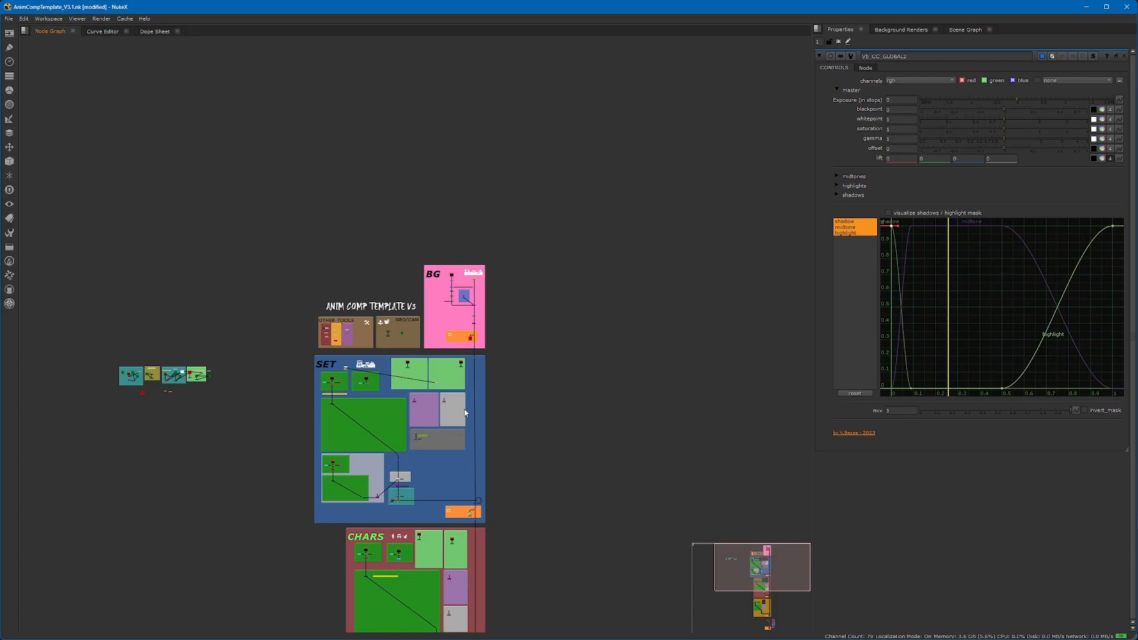
pyautogui.scroll(6, 437, 456)
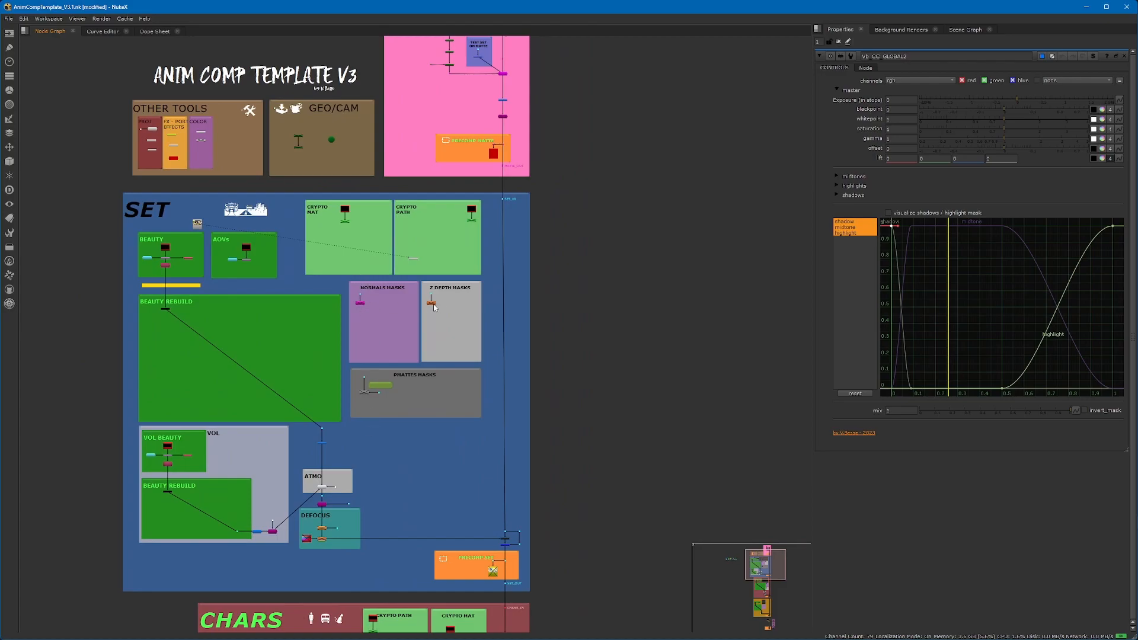
pyautogui.click(365, 394)
pyautogui.moveTo(574, 190); pyautogui.dragTo(111, 278)
# Move the example-frame Read node into the SET section's BEAUTY group.
pyautogui.moveTo(197, 224); pyautogui.dragTo(179, 243)
pyautogui.scroll(3, 354, 204)
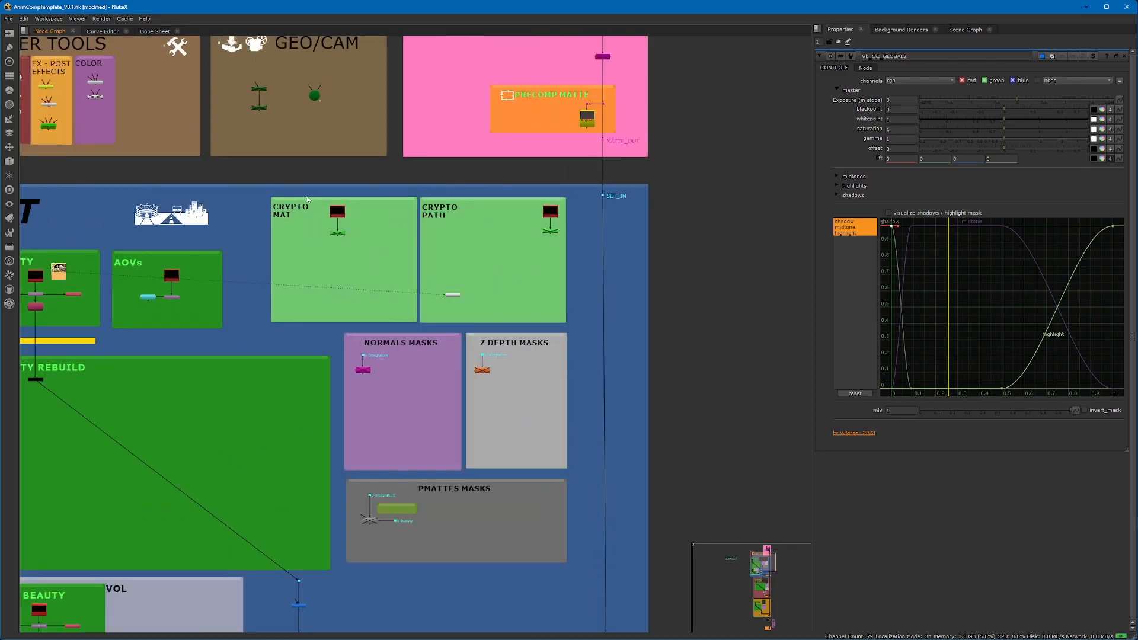
# Examine the input nodes of the SET section's CRYPTO MAT, CRYPTO PATH, AOVs and BEAUTY groups.
pyautogui.moveTo(301, 175); pyautogui.dragTo(581, 228)
pyautogui.moveTo(278, 266); pyautogui.dragTo(436, 262, button='middle')
pyautogui.moveTo(372, 232); pyautogui.dragTo(299, 295)
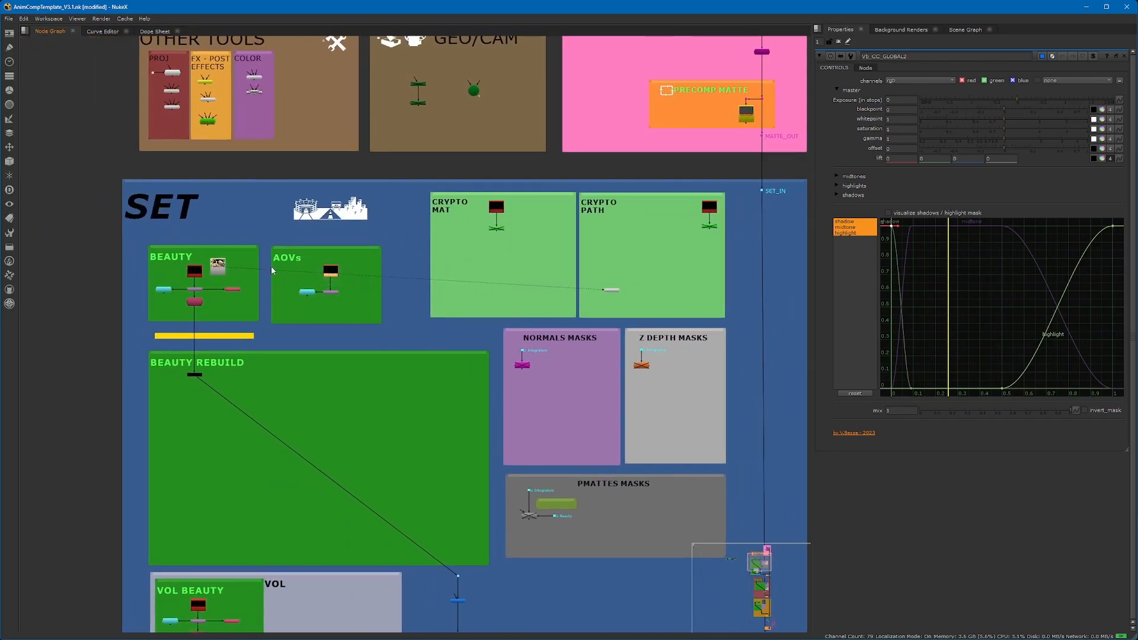
pyautogui.scroll(5, 207, 281)
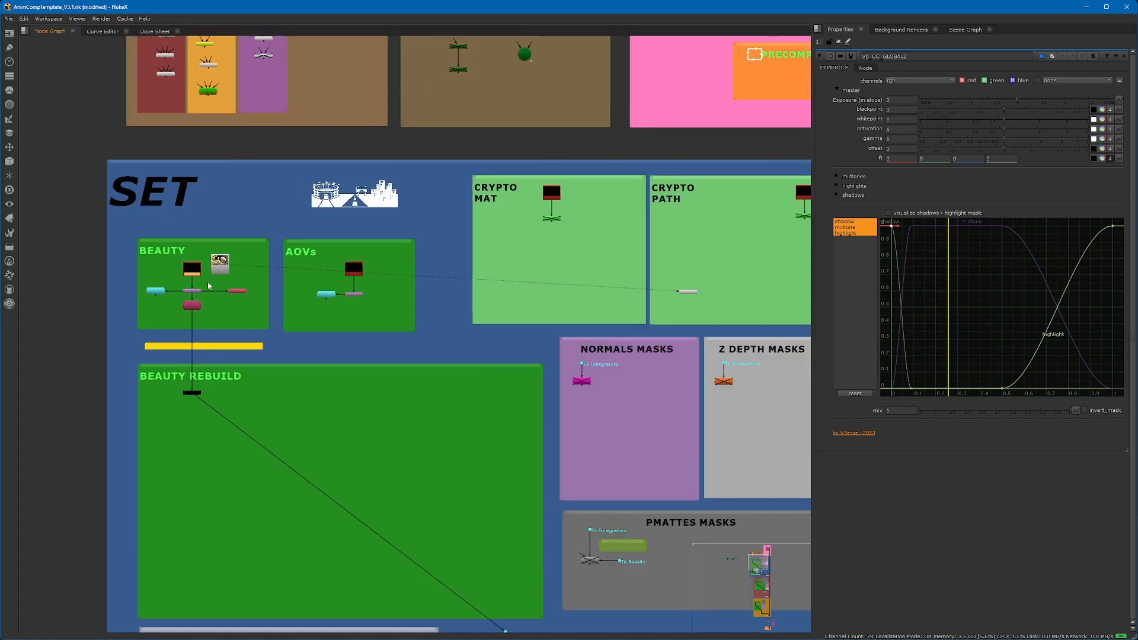
# Display the BEAUTY group's example-frame Read node in the viewer, open its properties, and enlarge the viewer pane above the node graph.
pyautogui.scroll(1, 222, 260)
pyautogui.moveTo(222, 259); pyautogui.dragTo(301, 325, button='middle')
pyautogui.moveTo(331, 311); pyautogui.dragTo(366, 311)
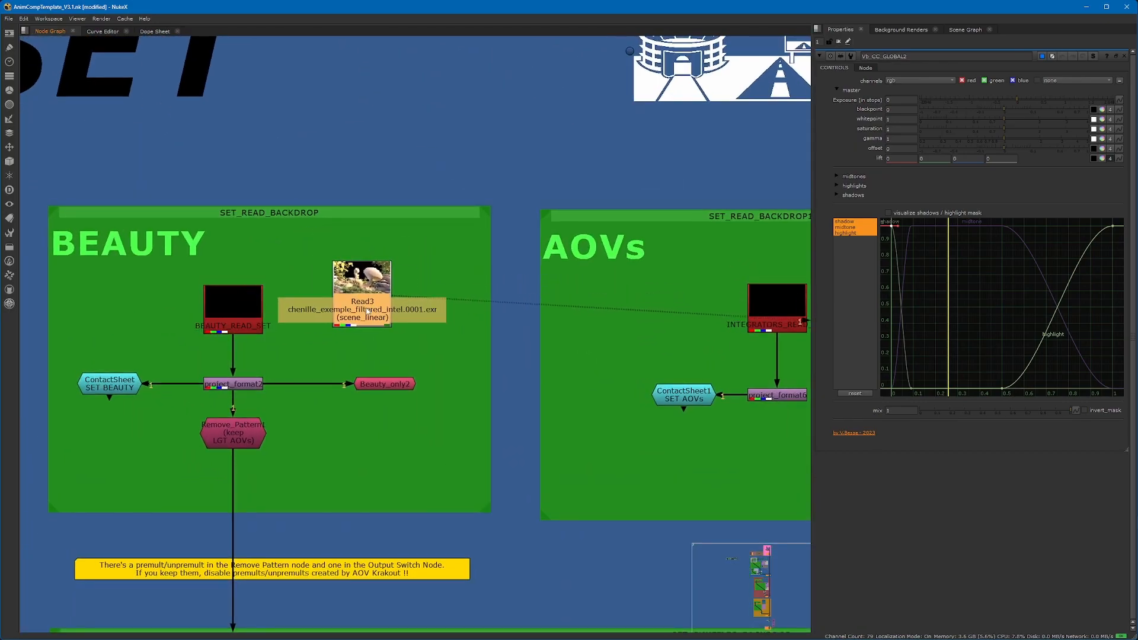
pyautogui.doubleClick(366, 311)
pyautogui.press('1')
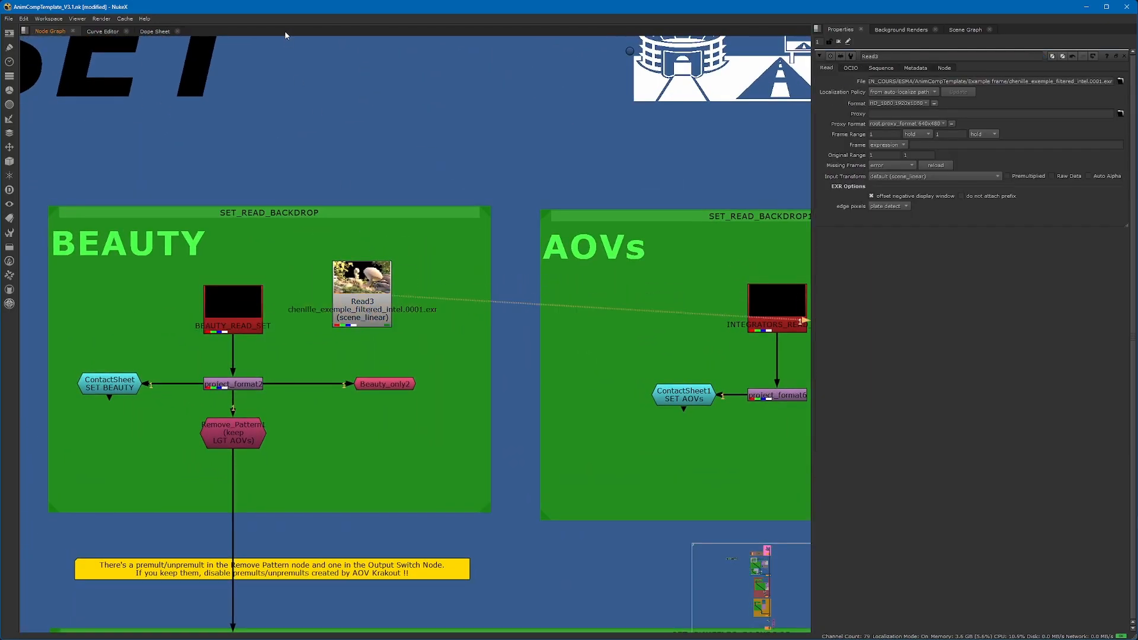
pyautogui.moveTo(281, 24); pyautogui.dragTo(292, 280)
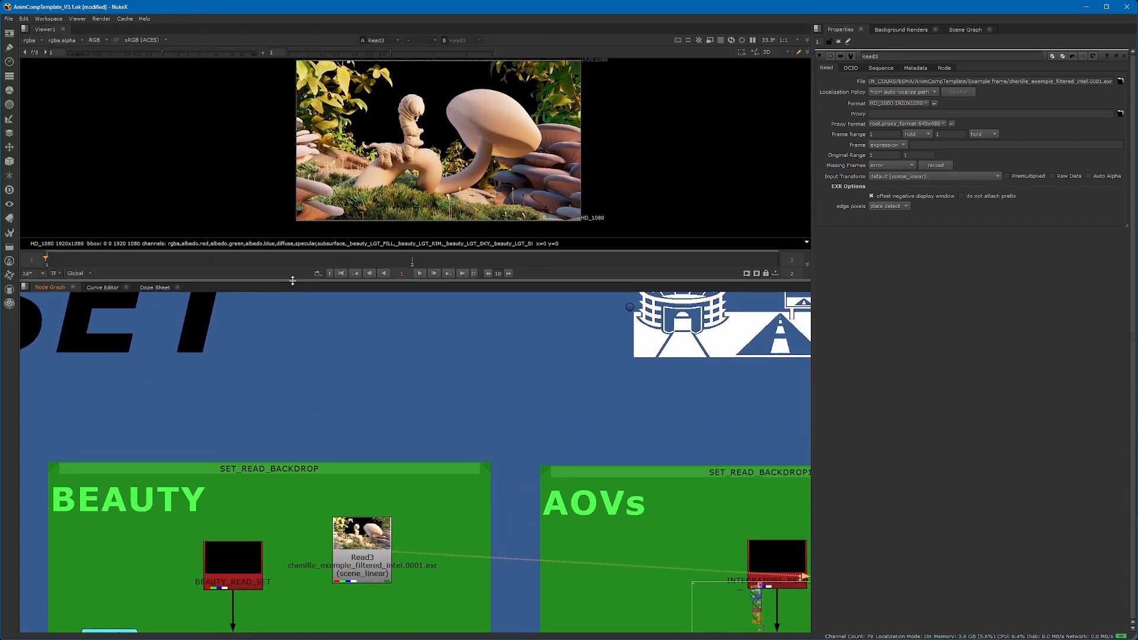
# Examine the layers available in the example frame, including the submenu of other layers.
pyautogui.click(29, 39)
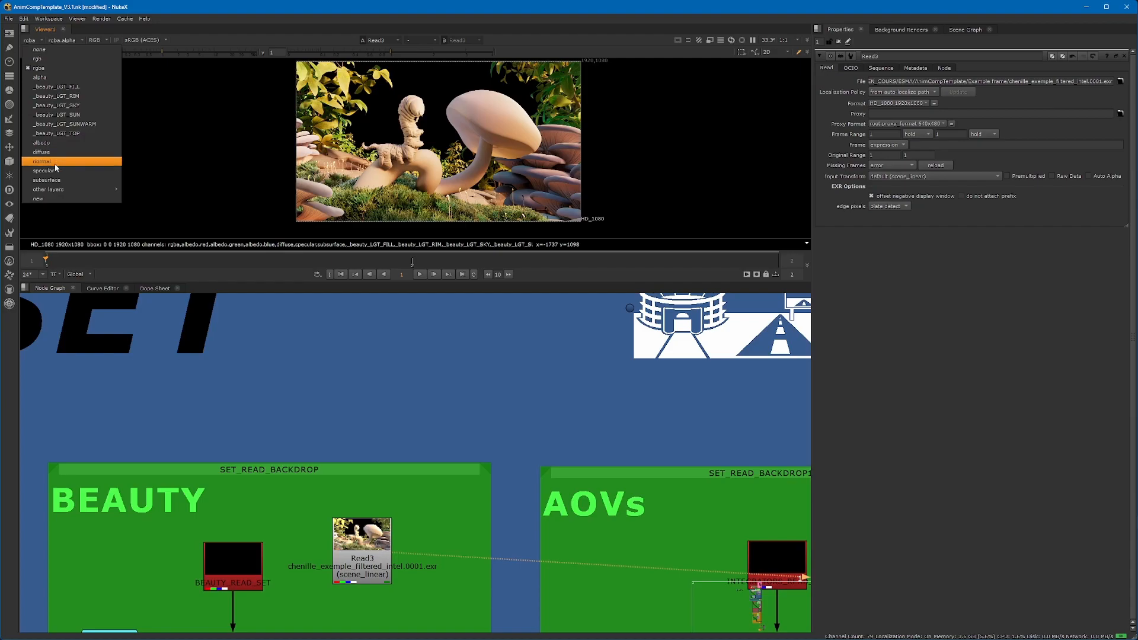
pyautogui.moveTo(55, 188)
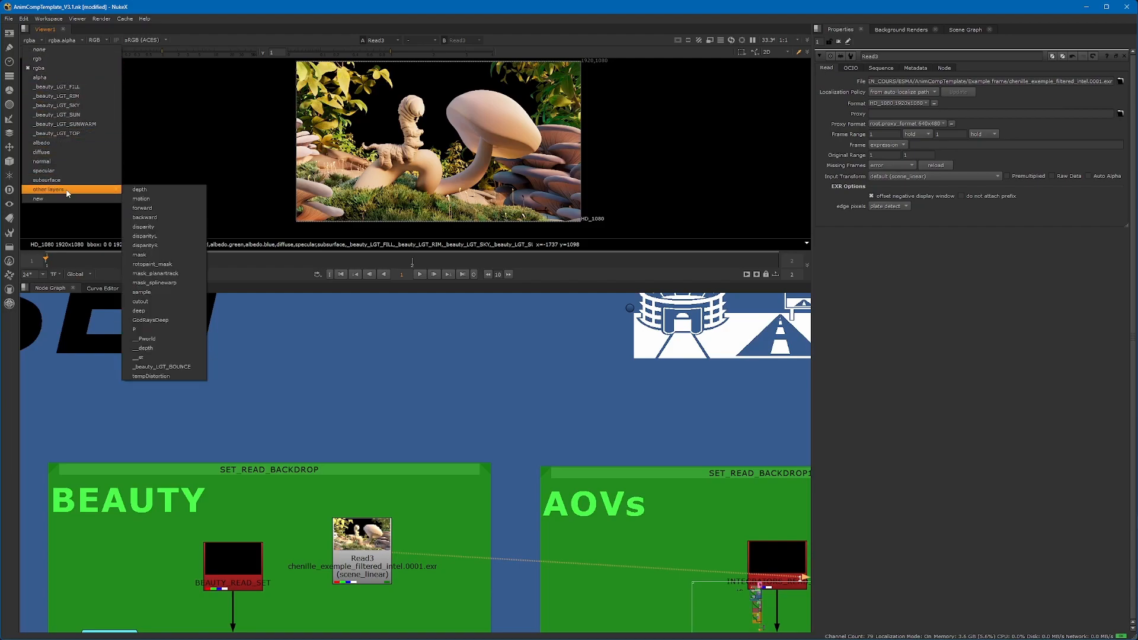
pyautogui.click(353, 510)
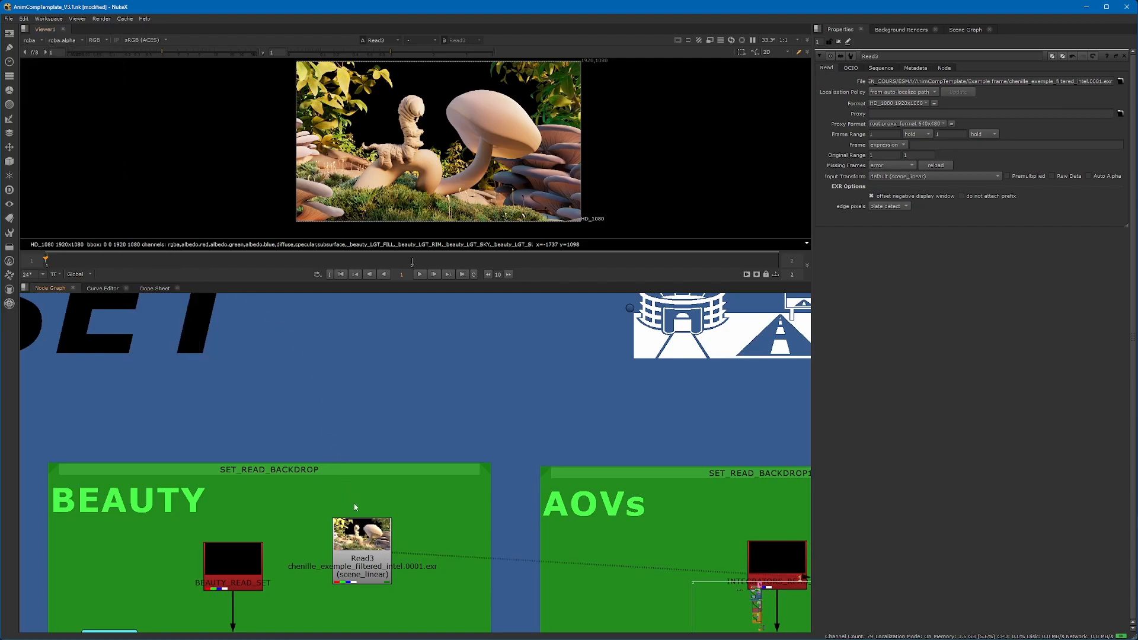
# Connect the input of the AOVs group's project_format6 node to the example-frame Read node.
pyautogui.moveTo(391, 489); pyautogui.dragTo(406, 354, button='middle')
pyautogui.moveTo(367, 404); pyautogui.dragTo(388, 379)
pyautogui.scroll(-1, 389, 378)
pyautogui.scroll(-3, 392, 378)
pyautogui.moveTo(572, 425); pyautogui.dragTo(500, 424, button='middle')
pyautogui.scroll(3, 504, 421)
pyautogui.moveTo(527, 423); pyautogui.dragTo(315, 354)
# Place the Read node between the BEAUTY and AOVs groups and connect BEAUTY's project_format2 node to it.
pyautogui.scroll(-3, 300, 371)
pyautogui.moveTo(300, 371); pyautogui.dragTo(372, 381, button='middle')
pyautogui.moveTo(372, 381); pyautogui.dragTo(350, 383)
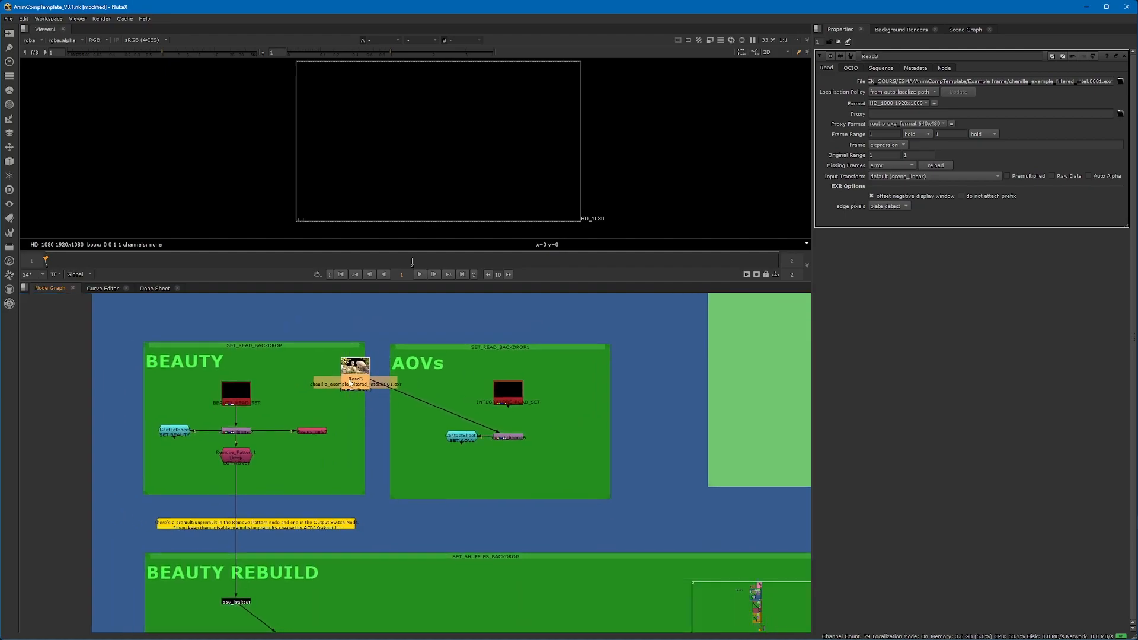
pyautogui.moveTo(236, 416); pyautogui.dragTo(345, 385)
pyautogui.moveTo(237, 407); pyautogui.dragTo(351, 369)
pyautogui.click(353, 390)
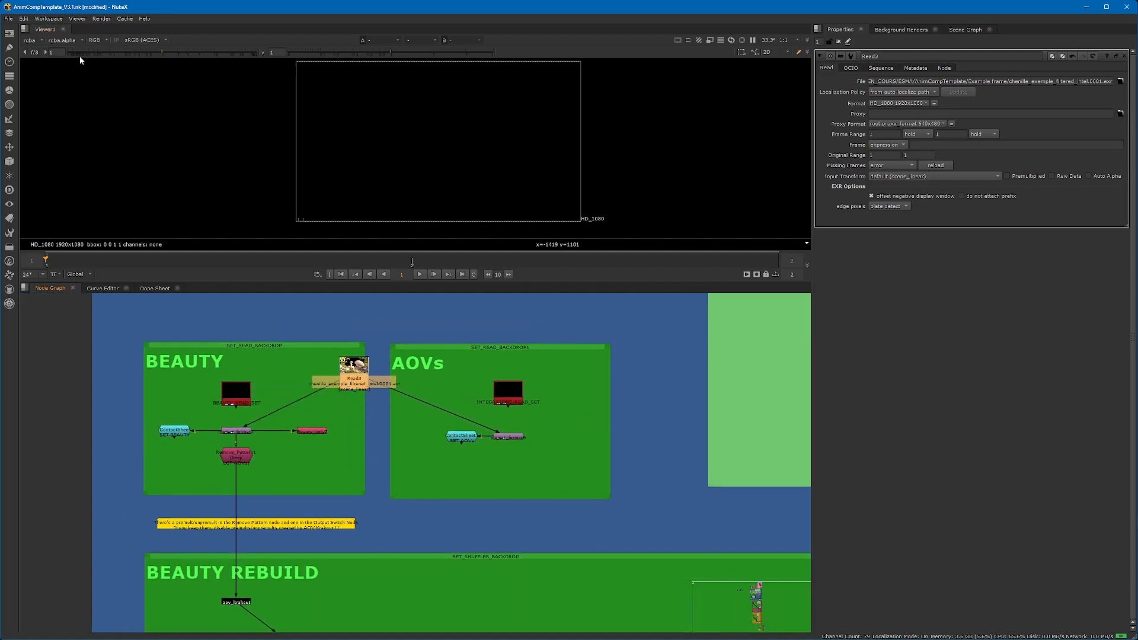
# Inspect the placeholder Read nodes BEAUTY_READ_SET and INTEGRATORS_READ_SET in the BEAUTY and AOVs groups.
pyautogui.click(30, 40)
pyautogui.click(356, 183)
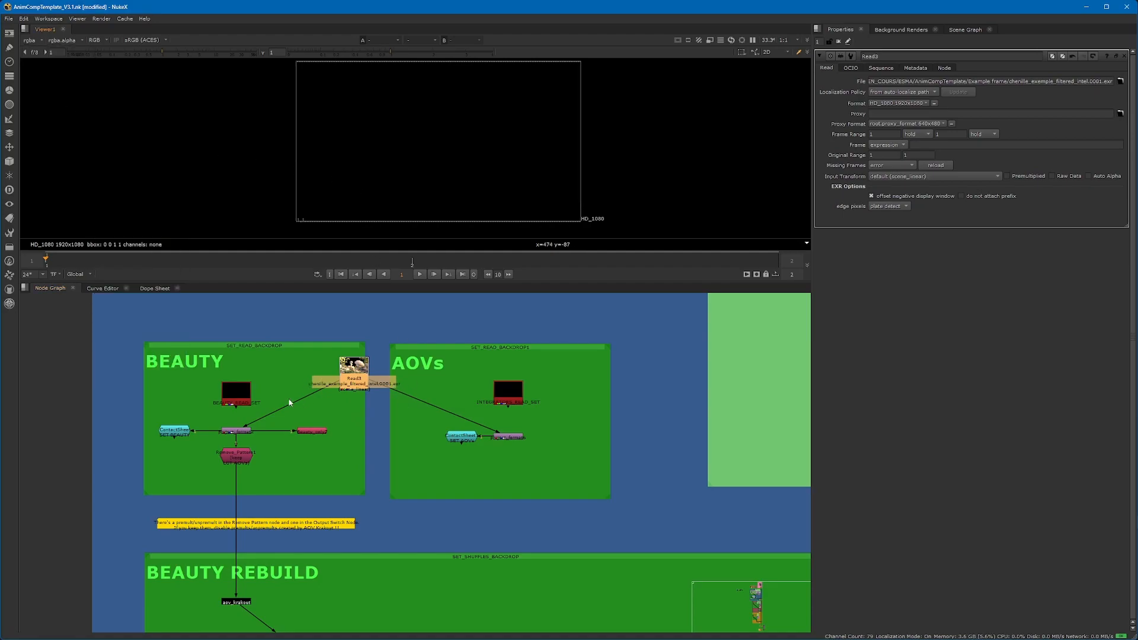
pyautogui.scroll(3, 233, 394)
pyautogui.click(229, 383)
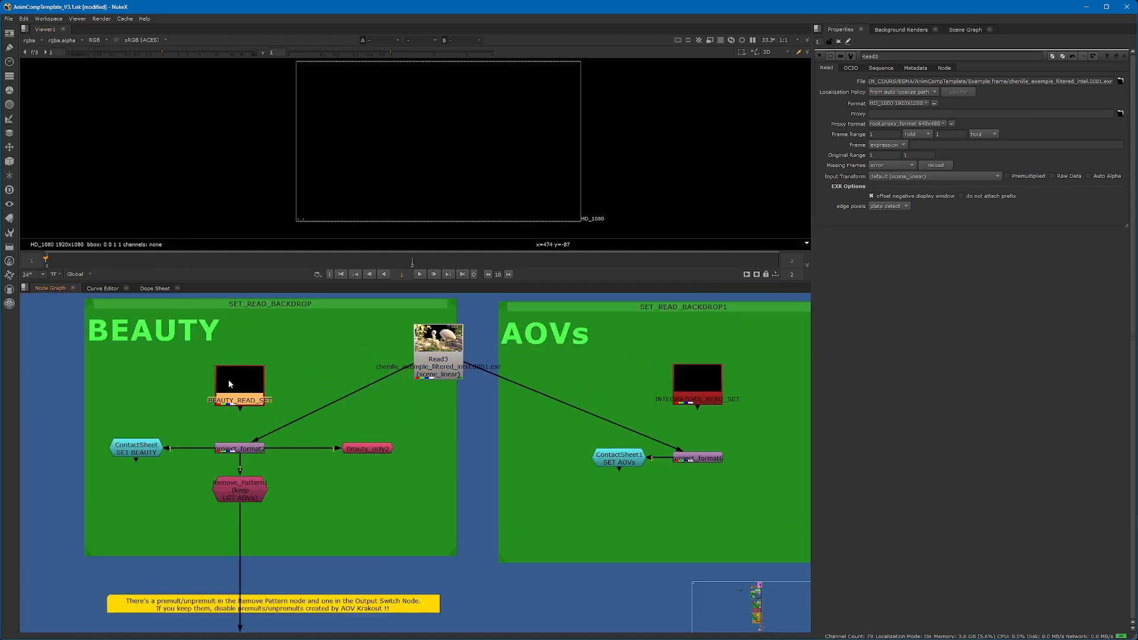
pyautogui.click(703, 387)
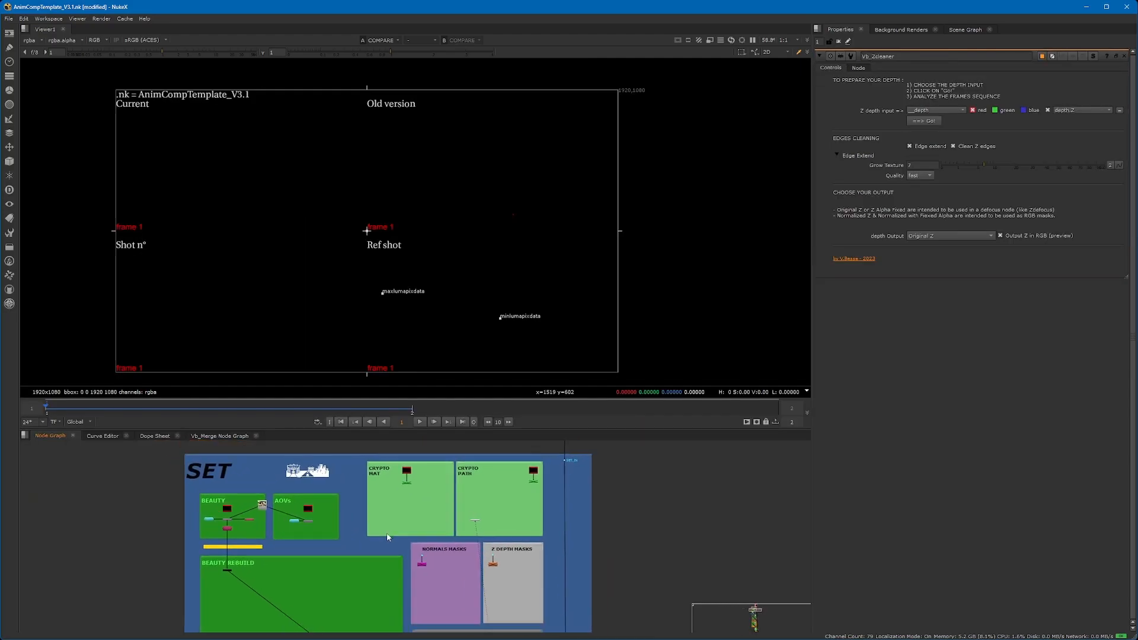
# Examine the shared Read node's connections and the nodes of the CRYPTO, NORMALS MASKS and Z DEPTH MASKS groups.
pyautogui.moveTo(388, 537); pyautogui.dragTo(436, 512, button='middle')
pyautogui.scroll(4, 323, 494)
pyautogui.doubleClick(300, 475)
pyautogui.scroll(3, 281, 458)
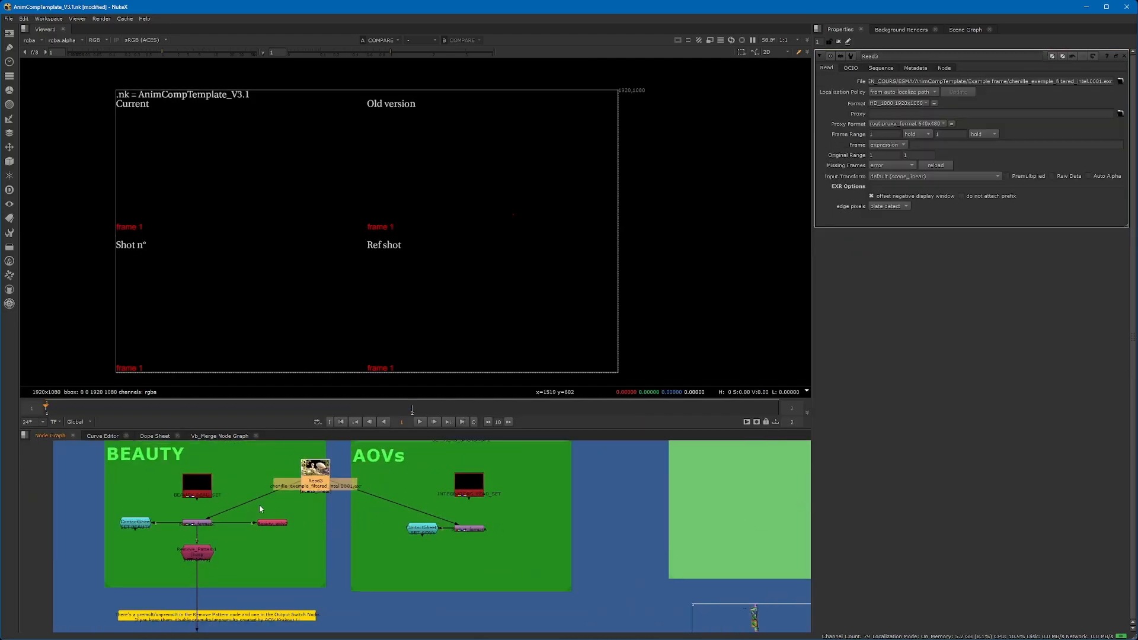
pyautogui.scroll(-5, 259, 508)
pyautogui.moveTo(465, 491); pyautogui.dragTo(379, 499, button='middle')
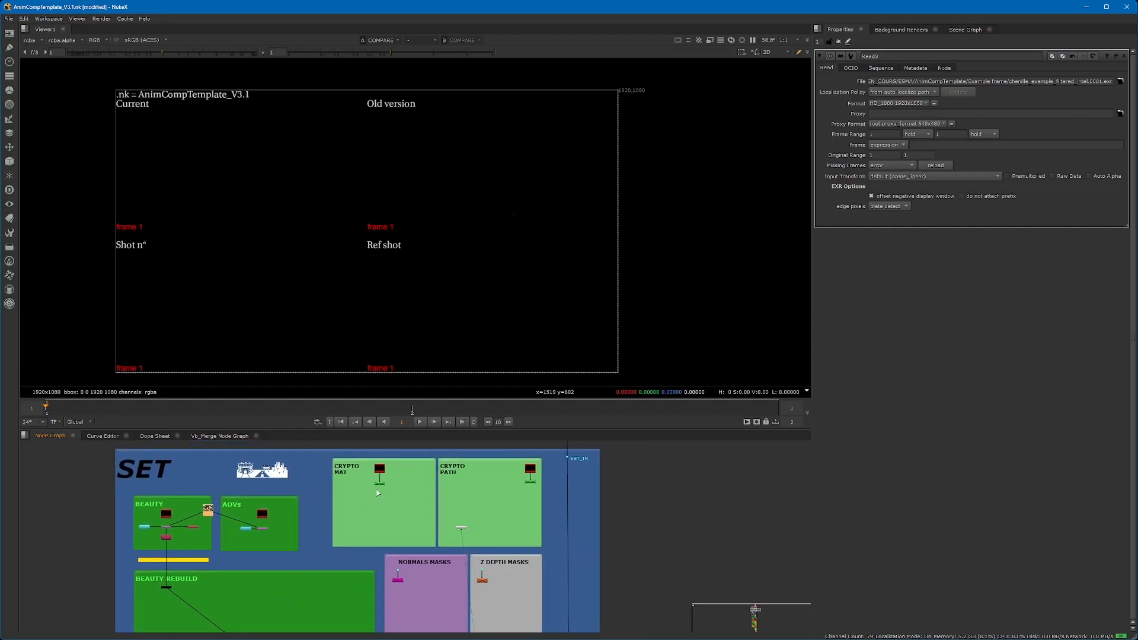
pyautogui.scroll(4, 403, 581)
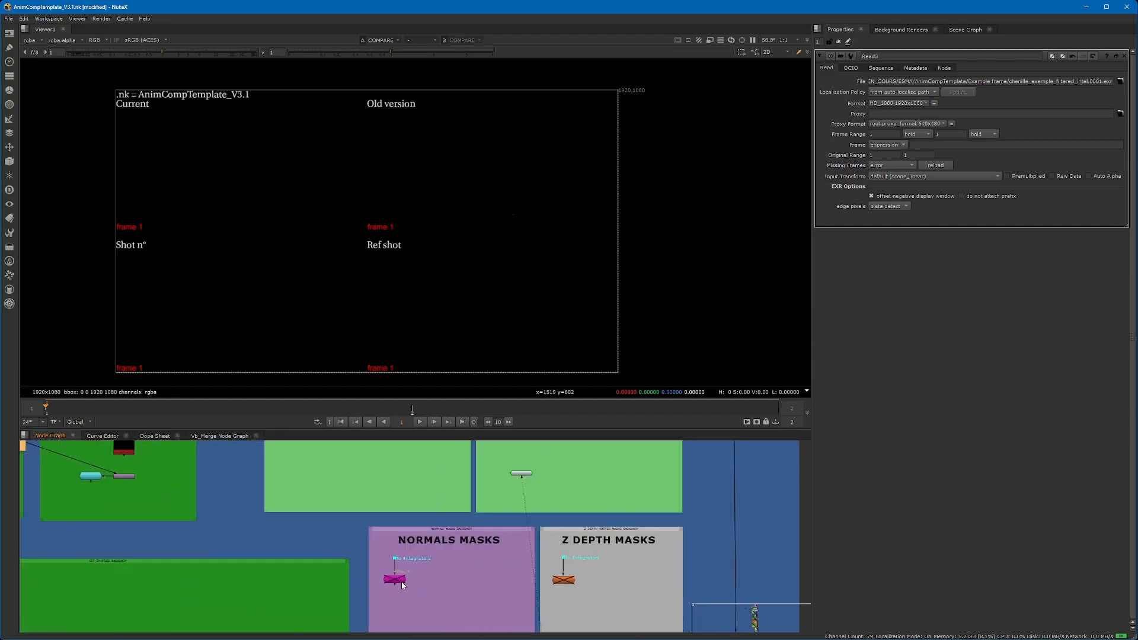
pyautogui.scroll(-2, 435, 554)
pyautogui.moveTo(440, 551); pyautogui.dragTo(419, 616, button='middle')
pyautogui.moveTo(459, 581); pyautogui.dragTo(447, 449, button='middle')
pyautogui.moveTo(436, 552); pyautogui.dragTo(318, 505, button='middle')
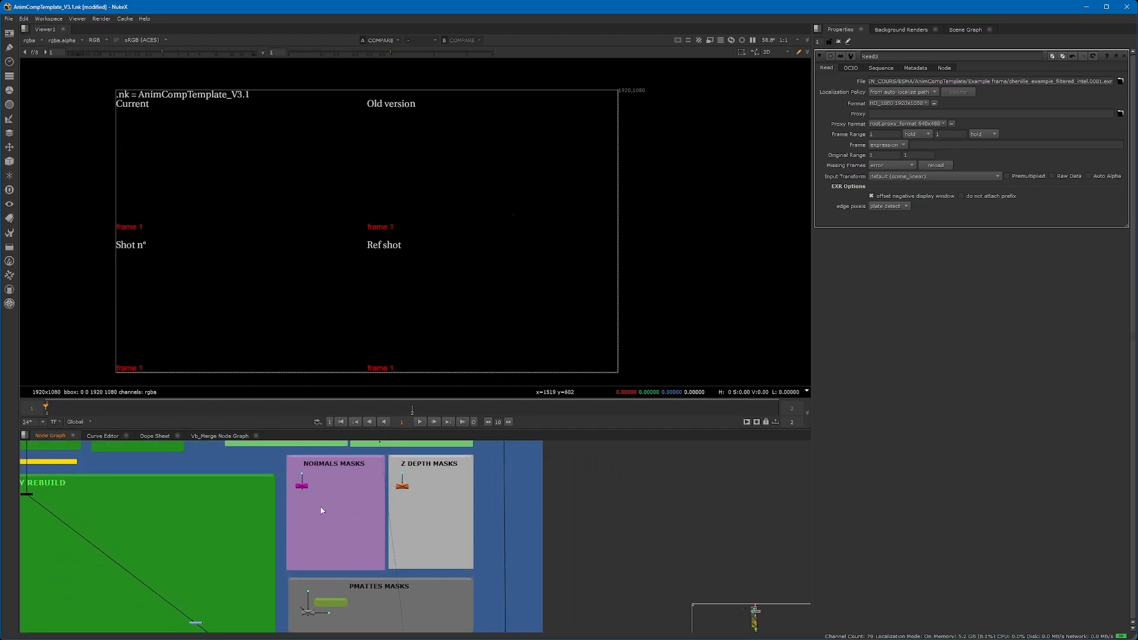
pyautogui.scroll(4, 300, 485)
pyautogui.click(301, 487)
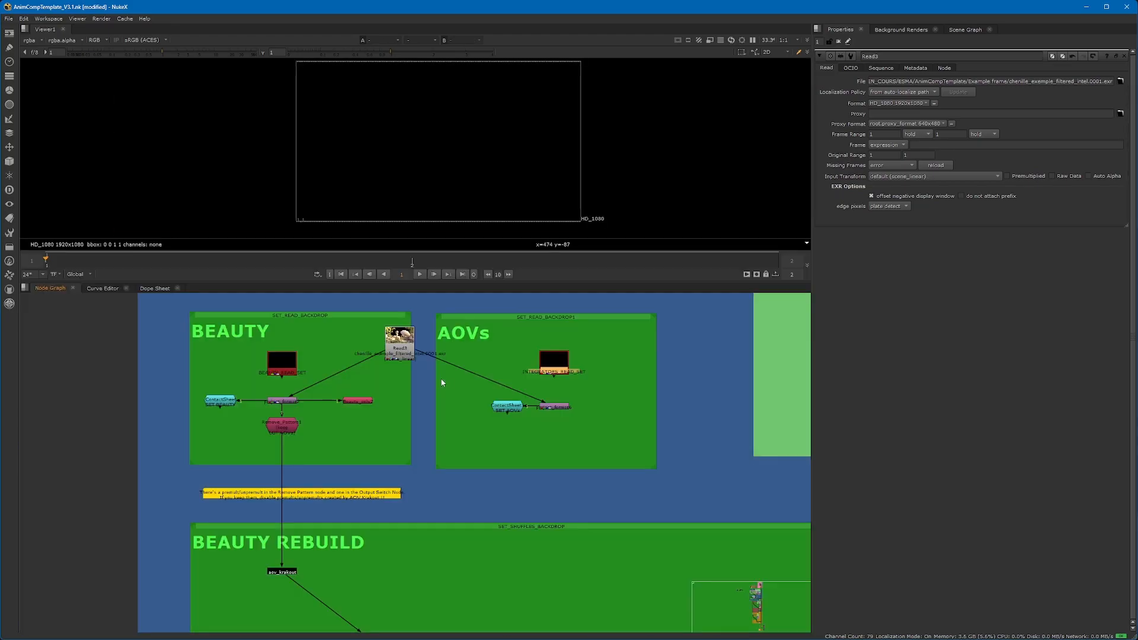
# Open the AOVs group's project_format6 node and review its Reformat settings.
pyautogui.scroll(3, 553, 407)
pyautogui.click(553, 406)
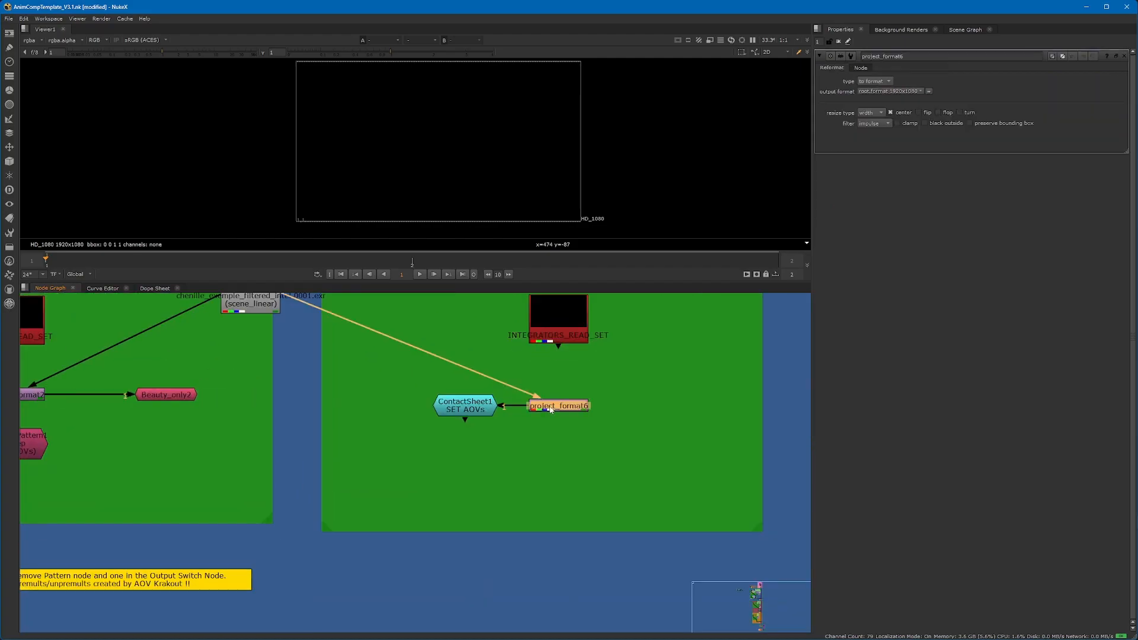
pyautogui.scroll(-3, 588, 449)
pyautogui.scroll(2, 587, 449)
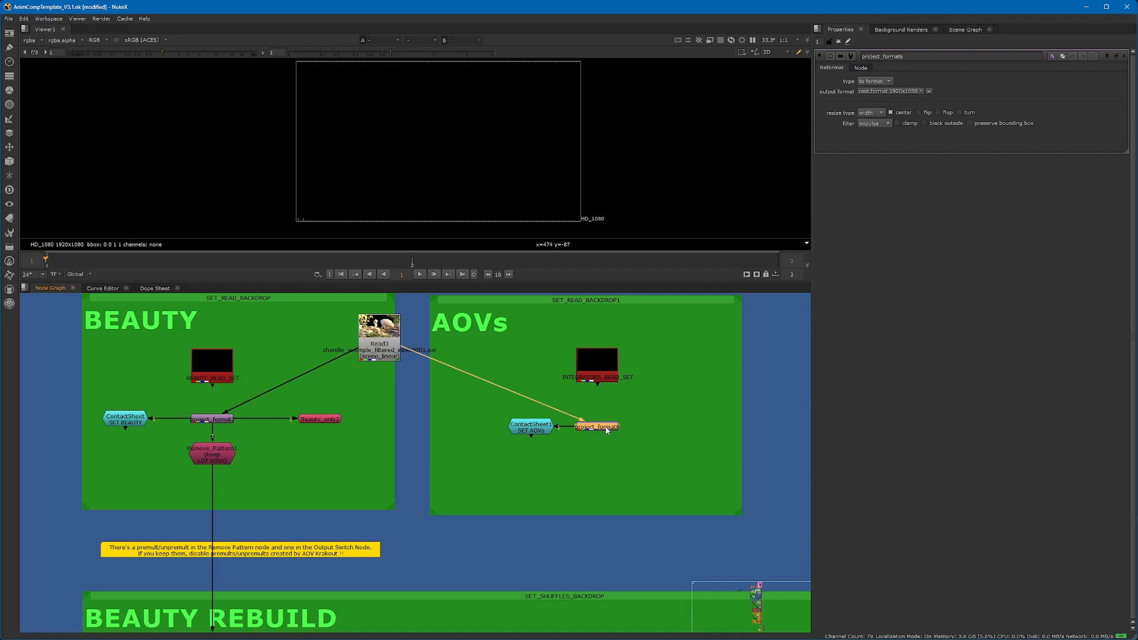
# Inspect the internal nodes of CRYPTO MAT's Custom_Crypto group and return to the main node graph.
pyautogui.scroll(-3, 608, 431)
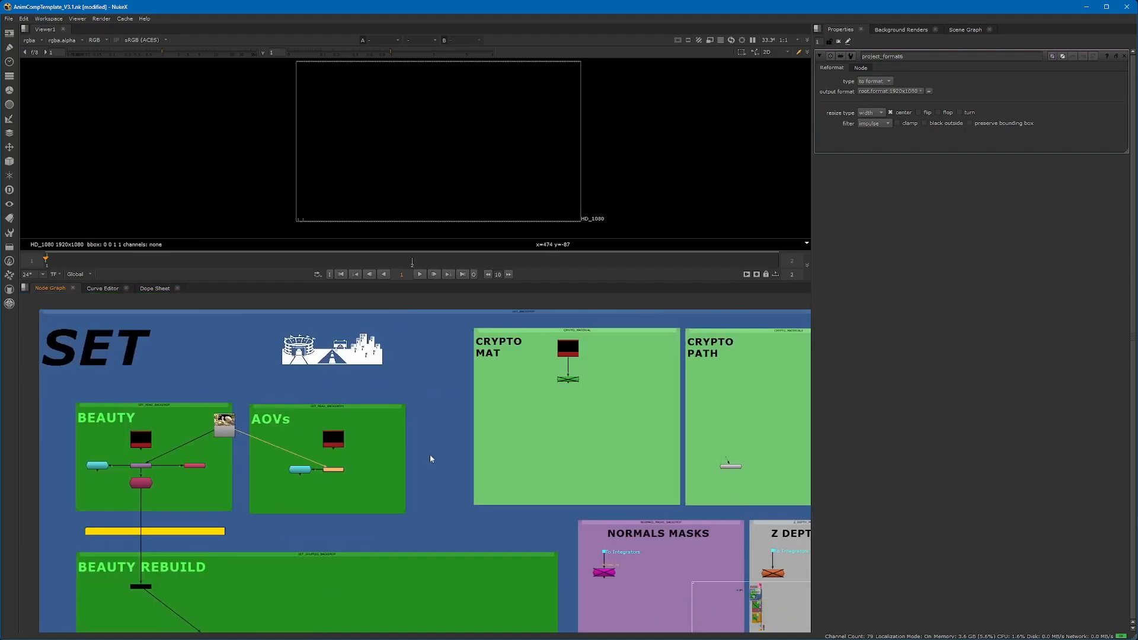
pyautogui.scroll(3, 522, 379)
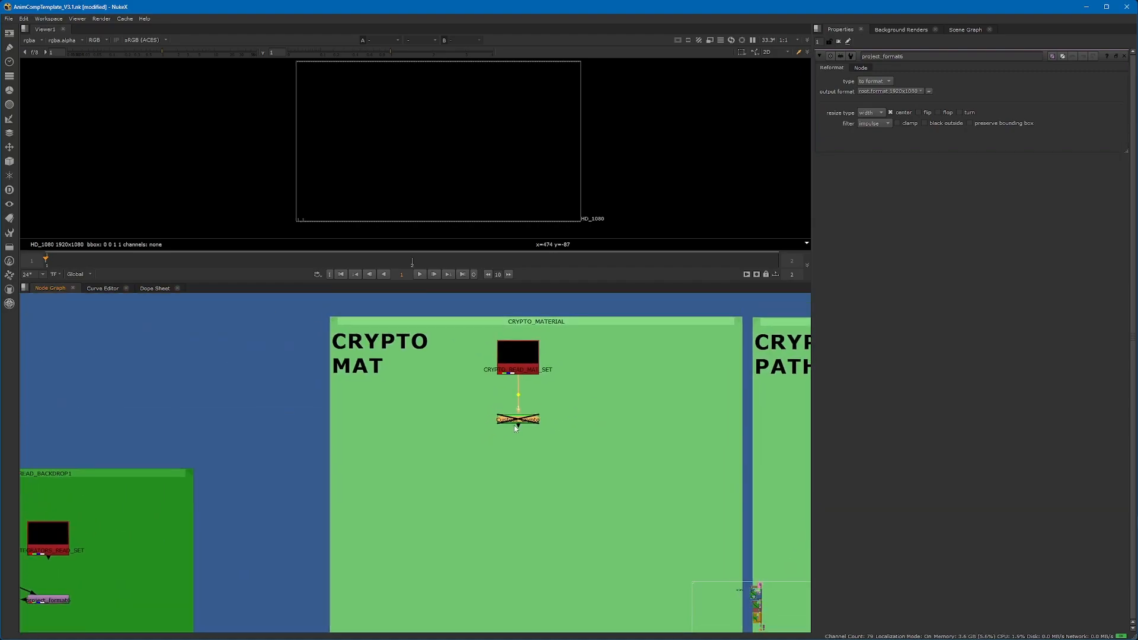
pyautogui.hotkey('ctrl', 'Return')
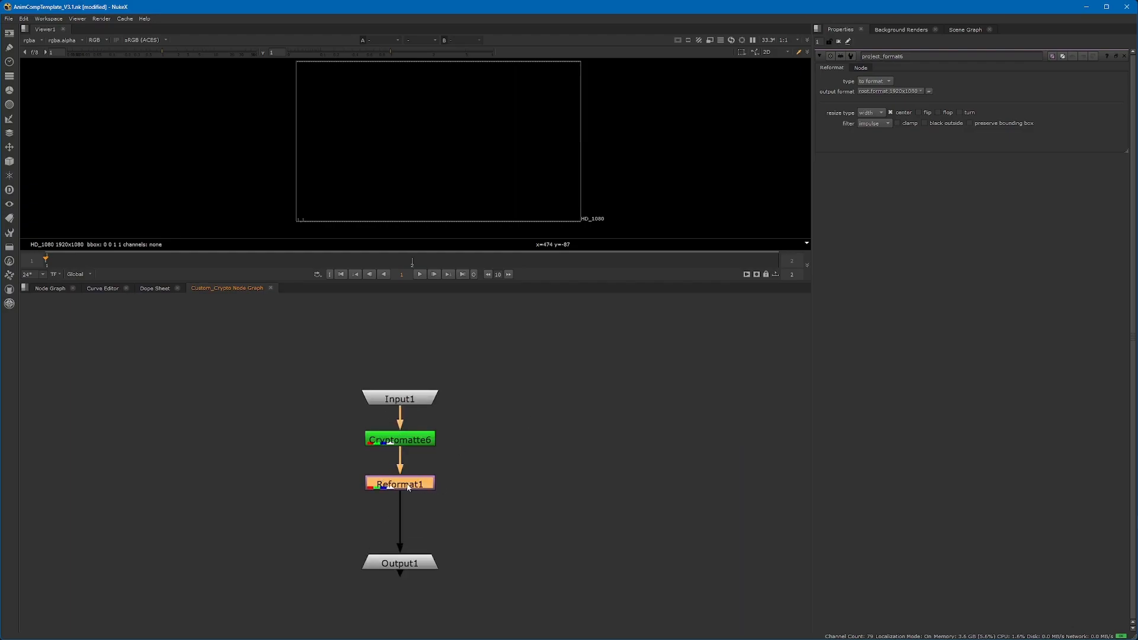
pyautogui.click(69, 288)
pyautogui.scroll(-5, 445, 445)
pyautogui.moveTo(441, 452); pyautogui.dragTo(503, 421, button='middle')
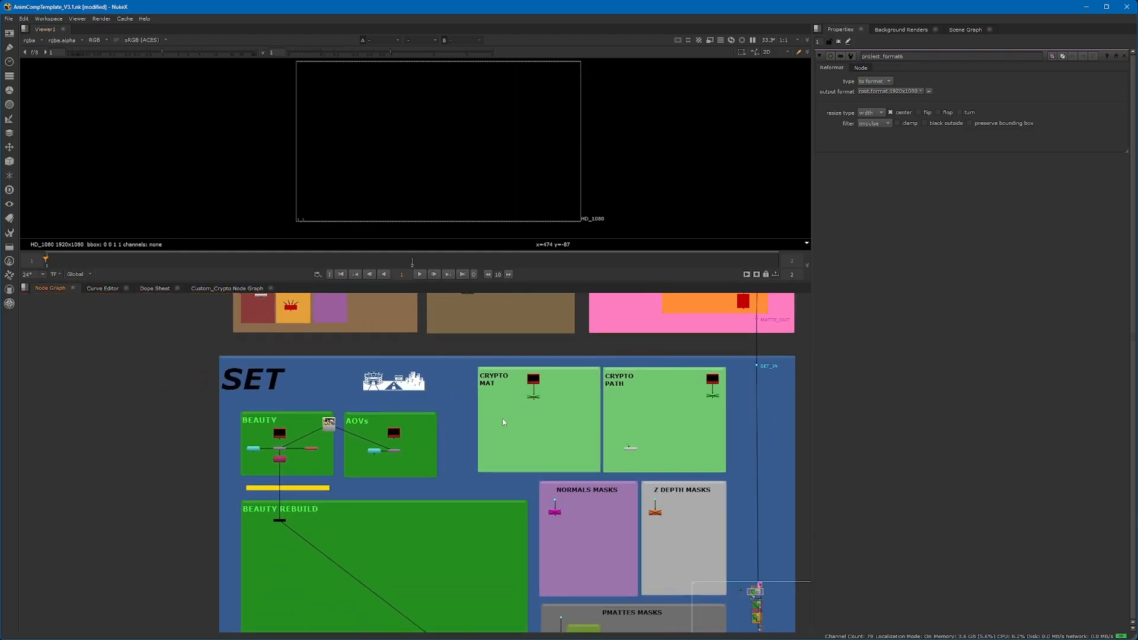
# Open the Project Settings to review the project's full size format.
pyautogui.scroll(2, 466, 450)
pyautogui.press('s')
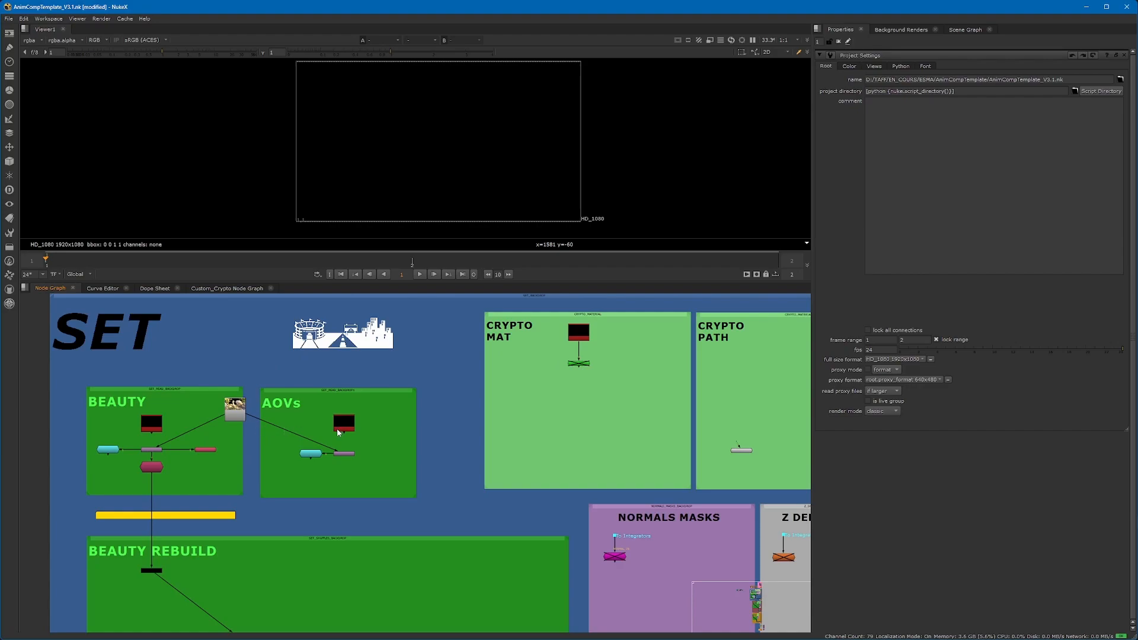
# Add a Roto node, draw a closed four-point test shape at the image's lower-left corner, and delete the node.
pyautogui.scroll(2, 202, 454)
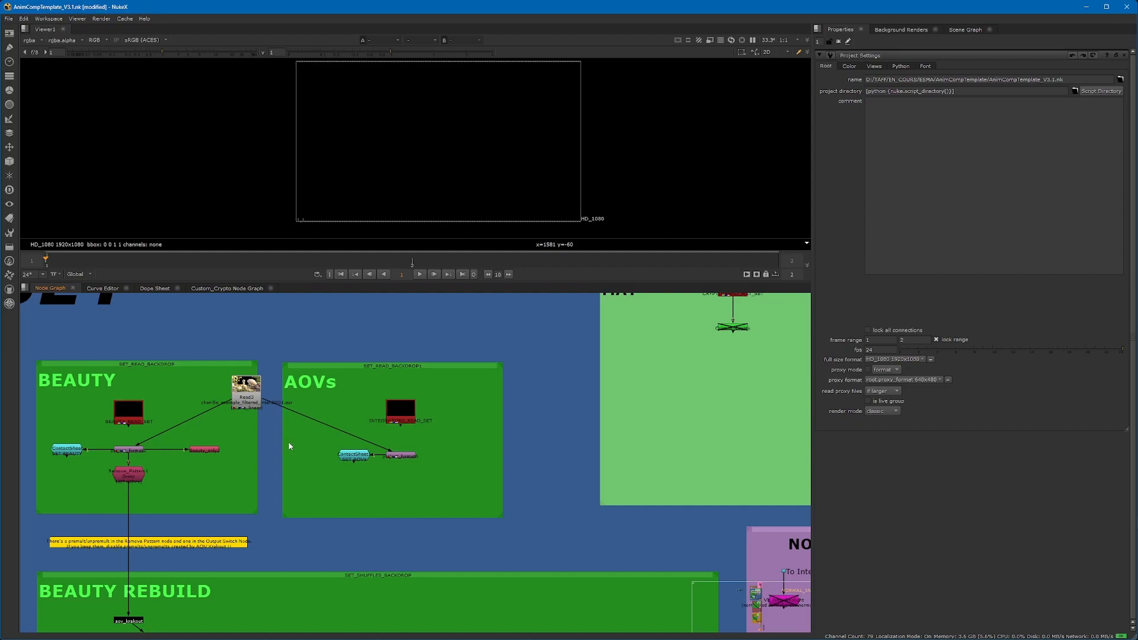
pyautogui.press('Tab')
pyautogui.write('roto')
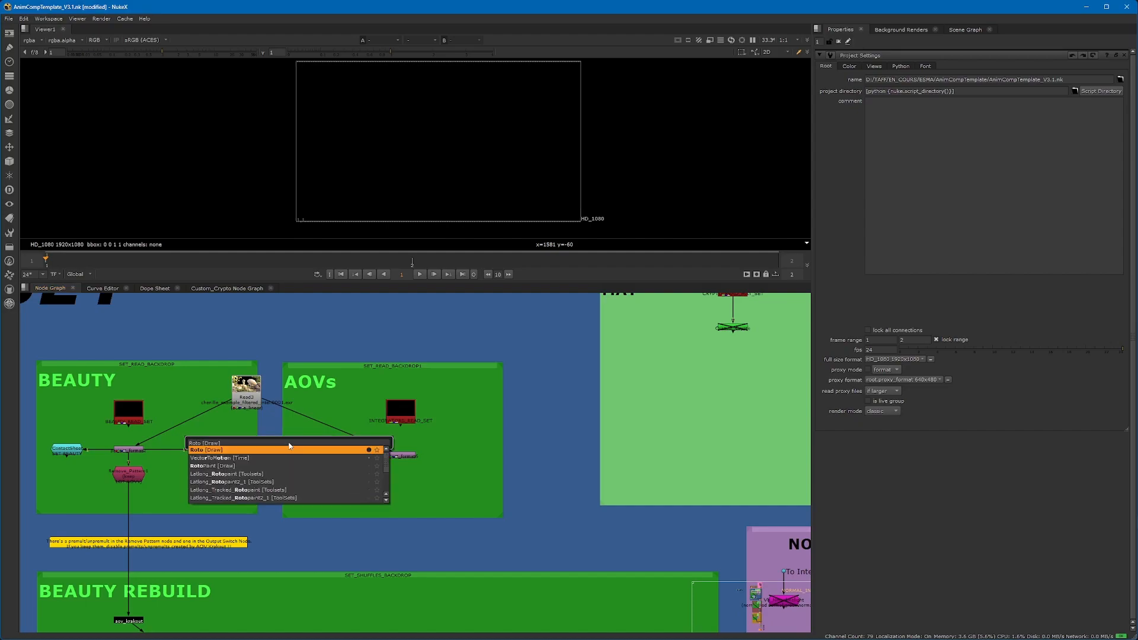
pyautogui.press('Return')
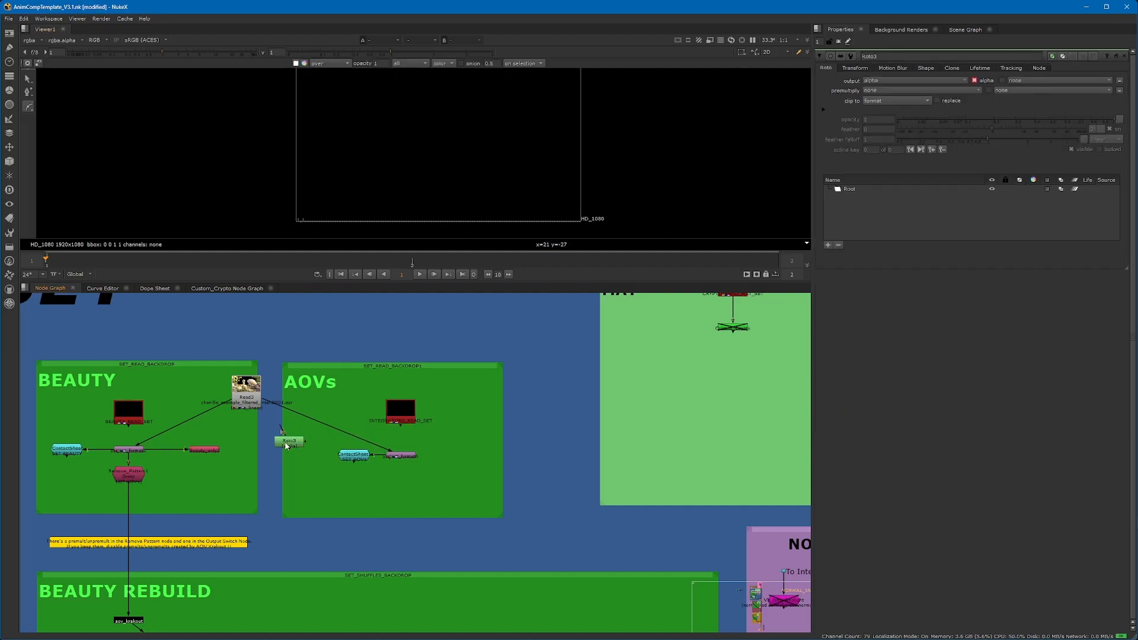
pyautogui.click(297, 192)
pyautogui.click(284, 224)
pyautogui.click(325, 222)
pyautogui.click(346, 195)
pyautogui.click(296, 193)
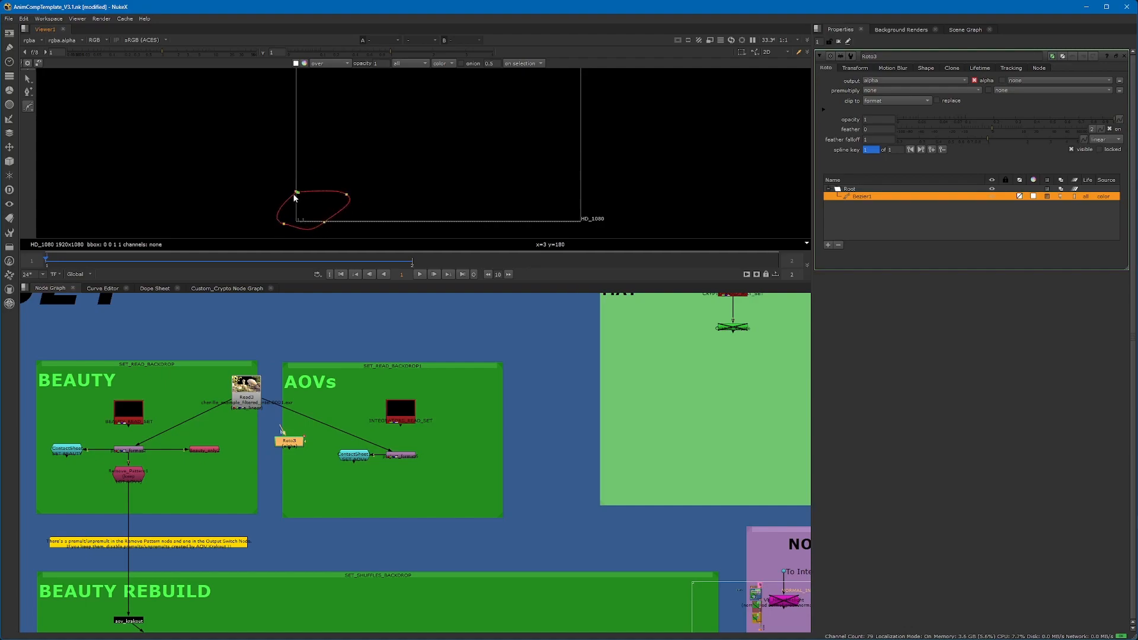
pyautogui.click(297, 443)
pyautogui.press('Delete')
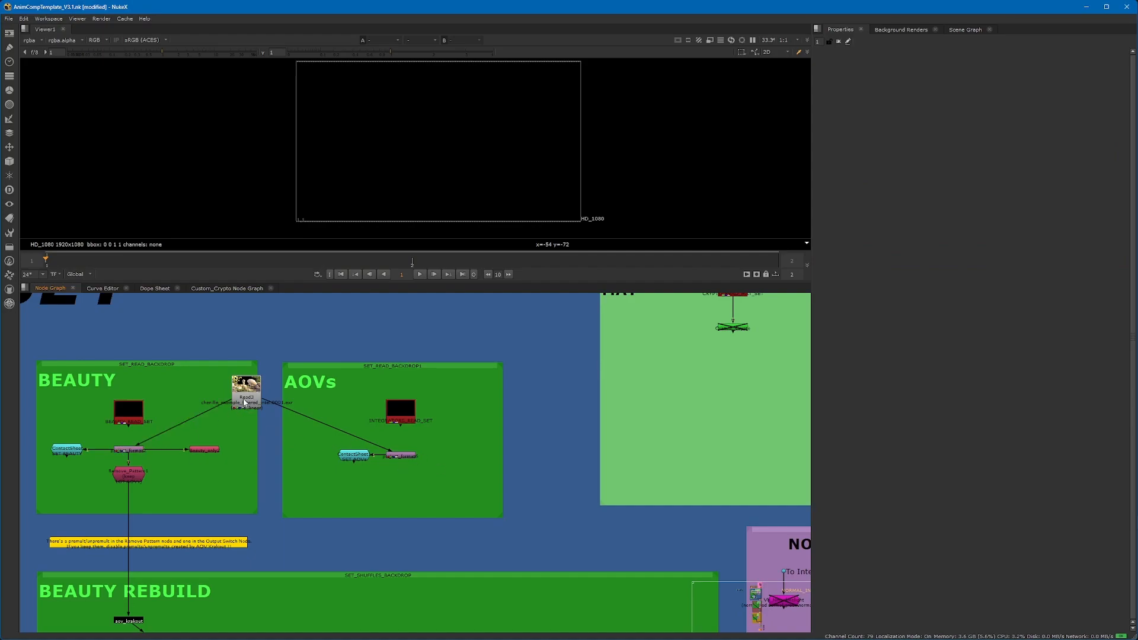
# Compare the example-frame Read node's format with the full size format options in the Project Settings.
pyautogui.moveTo(245, 413); pyautogui.dragTo(245, 423)
pyautogui.doubleClick(245, 423)
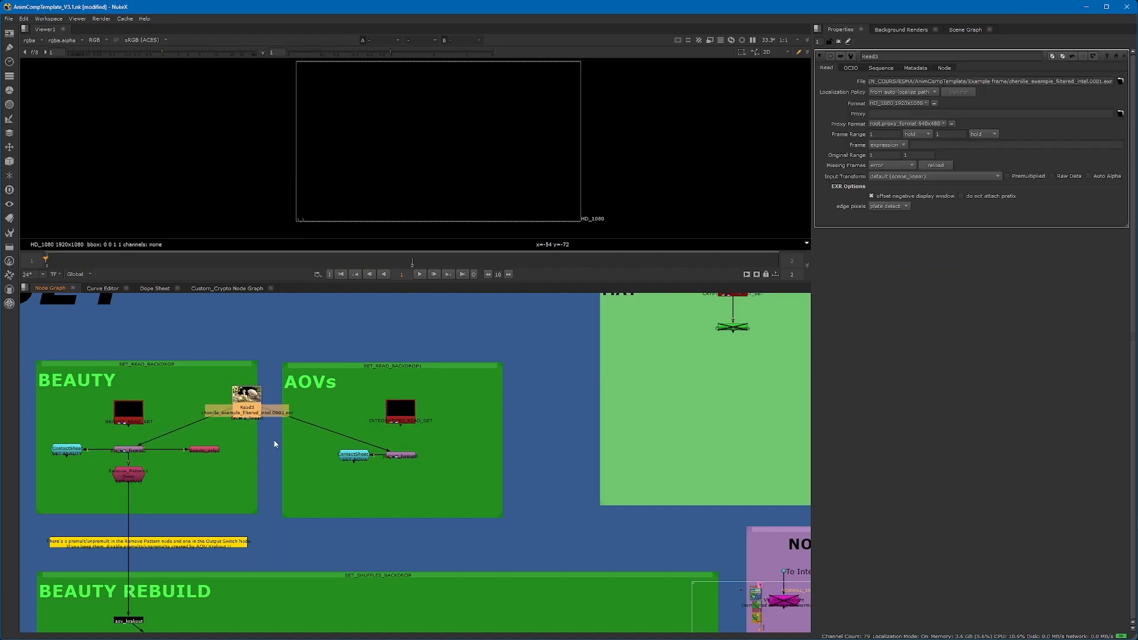
pyautogui.click(277, 465)
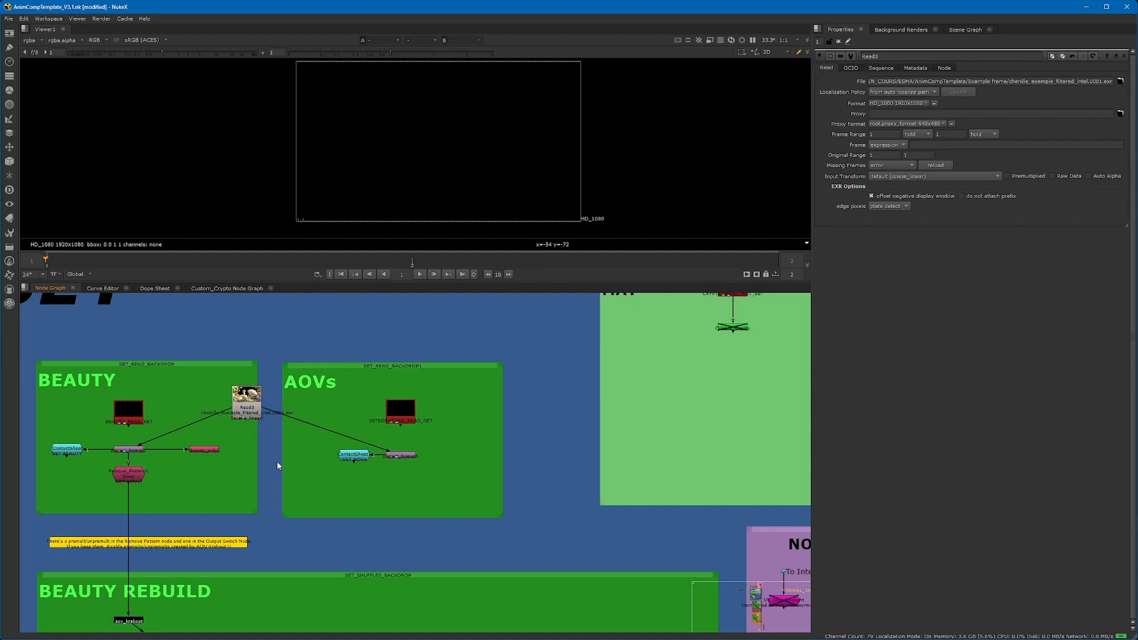
pyautogui.press('s')
pyautogui.click(913, 359)
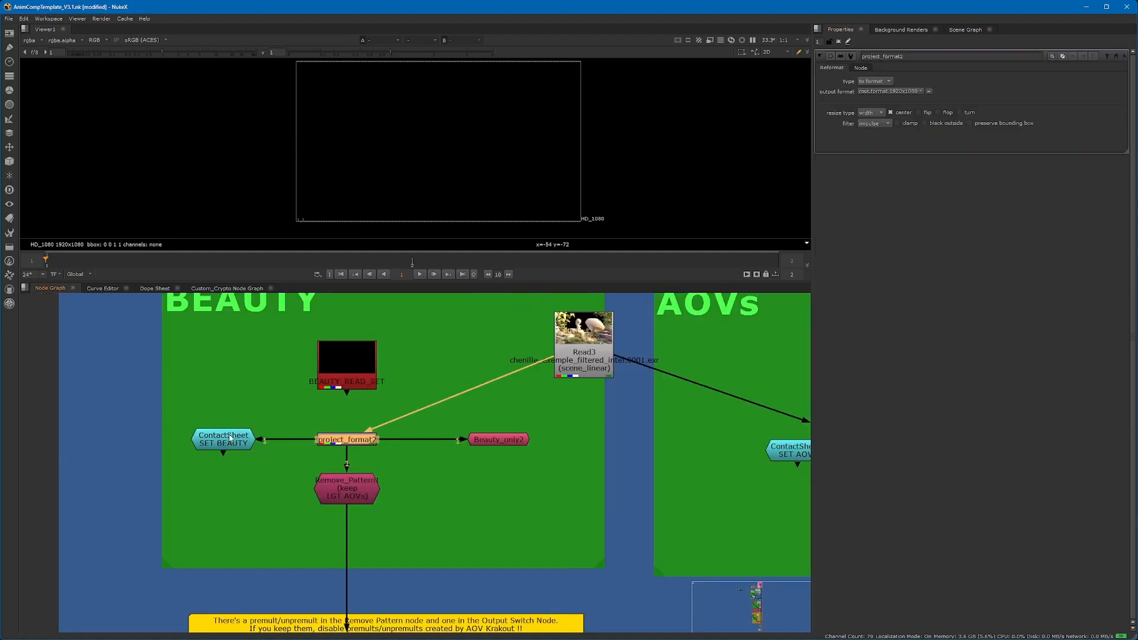
# Open the BEAUTY group's ContactSheet node, display it in the viewer, and enlarge the viewer pane to see all layers.
pyautogui.doubleClick(226, 442)
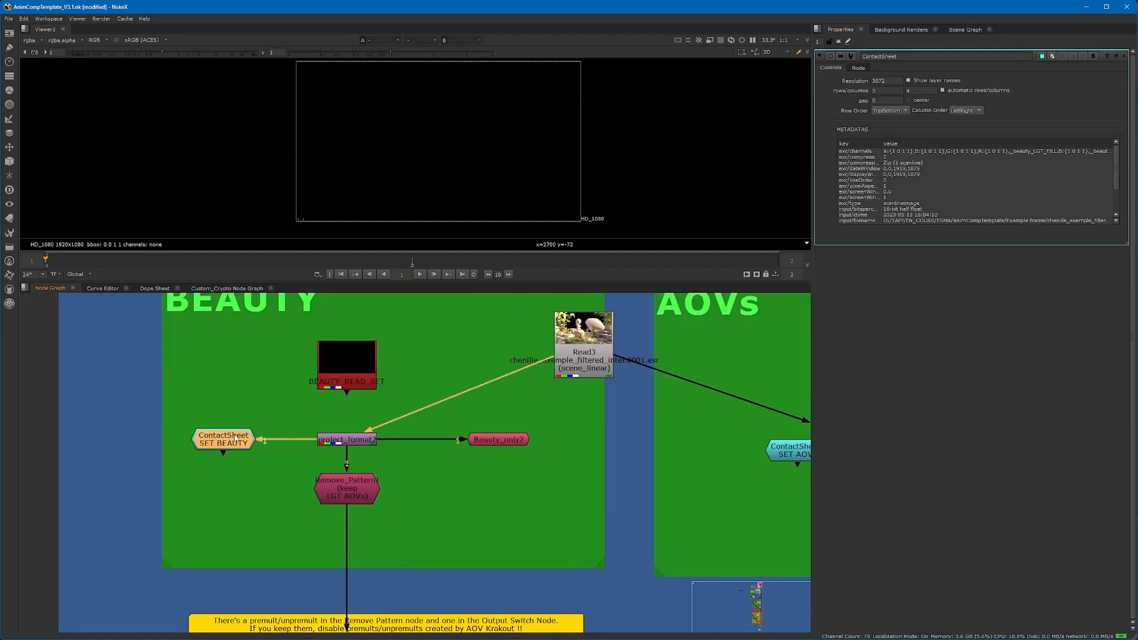
pyautogui.press('1')
pyautogui.moveTo(375, 282); pyautogui.dragTo(368, 429)
pyautogui.scroll(2, 507, 286)
pyautogui.moveTo(507, 284); pyautogui.dragTo(469, 252, button='middle')
pyautogui.scroll(1, 486, 196)
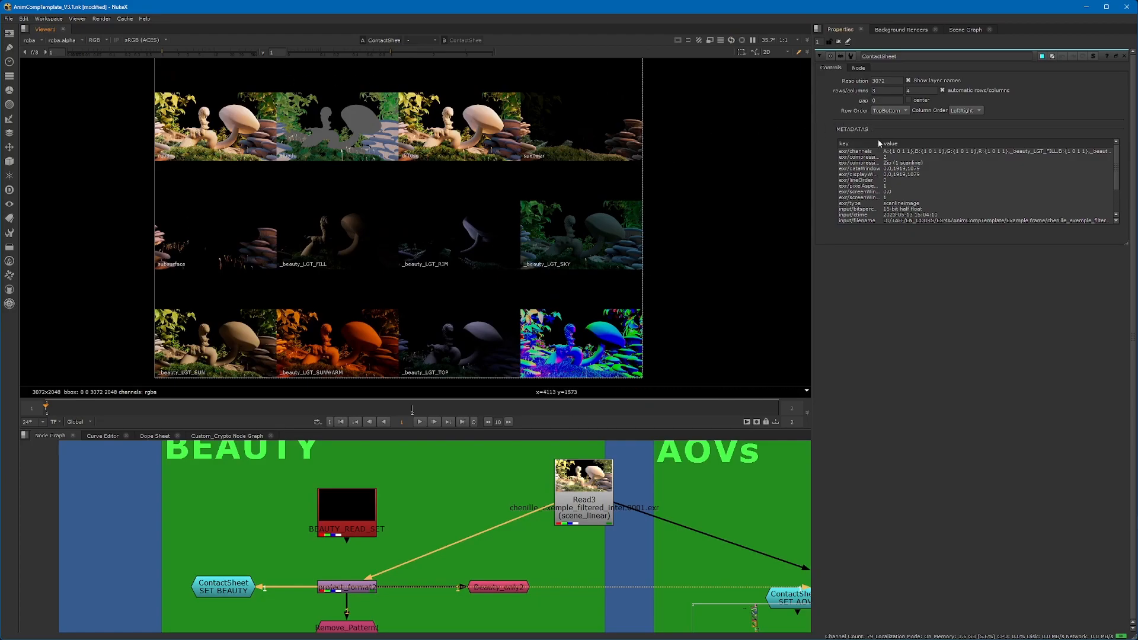
# Review the metadata list in the ContactSheet node's properties.
pyautogui.scroll(-2, 1117, 173)
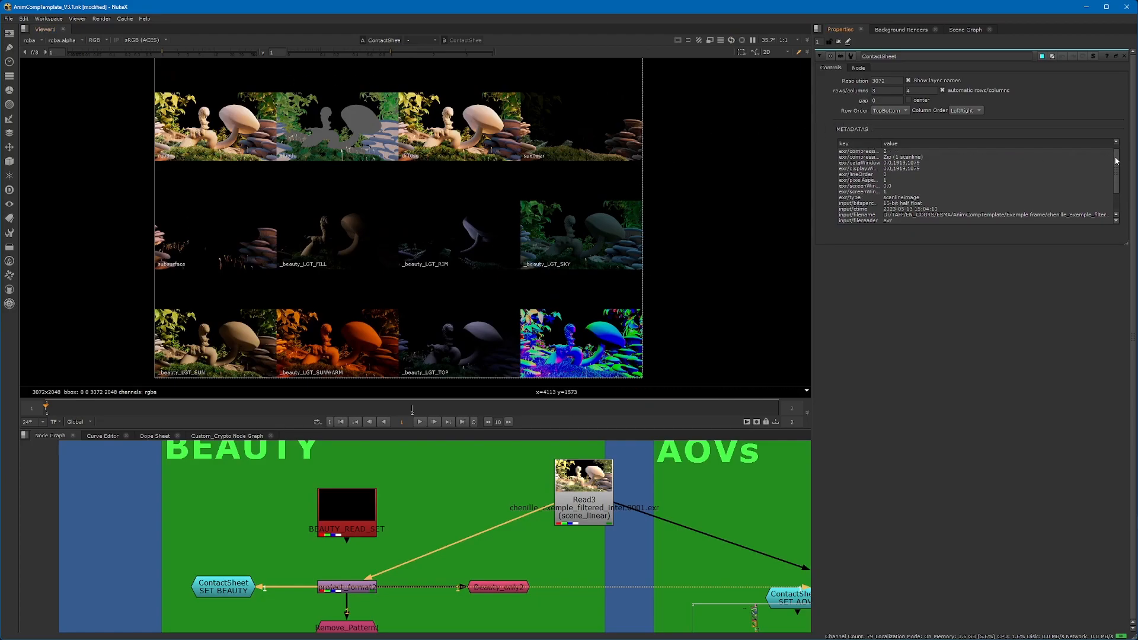
pyautogui.scroll(-1, 1116, 176)
pyautogui.scroll(3, 877, 186)
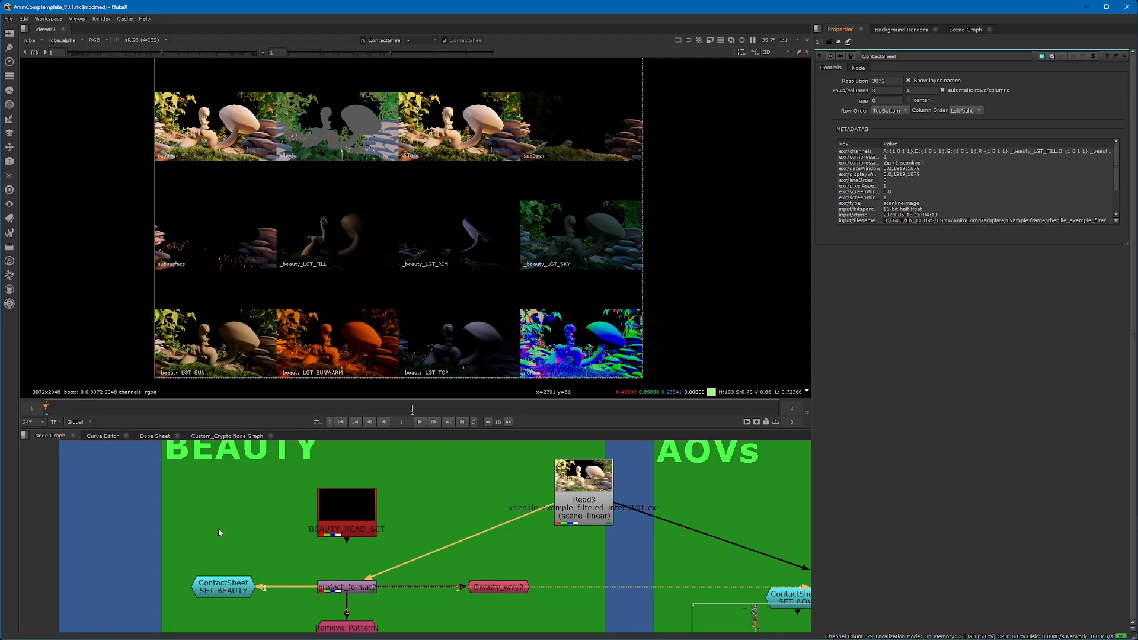
# Open the Beauty_only2 node's properties to review the channels it keeps, and undo the accidental shift of the node.
pyautogui.moveTo(326, 530); pyautogui.dragTo(62, 497, button='middle')
pyautogui.moveTo(277, 524); pyautogui.dragTo(390, 508, button='middle')
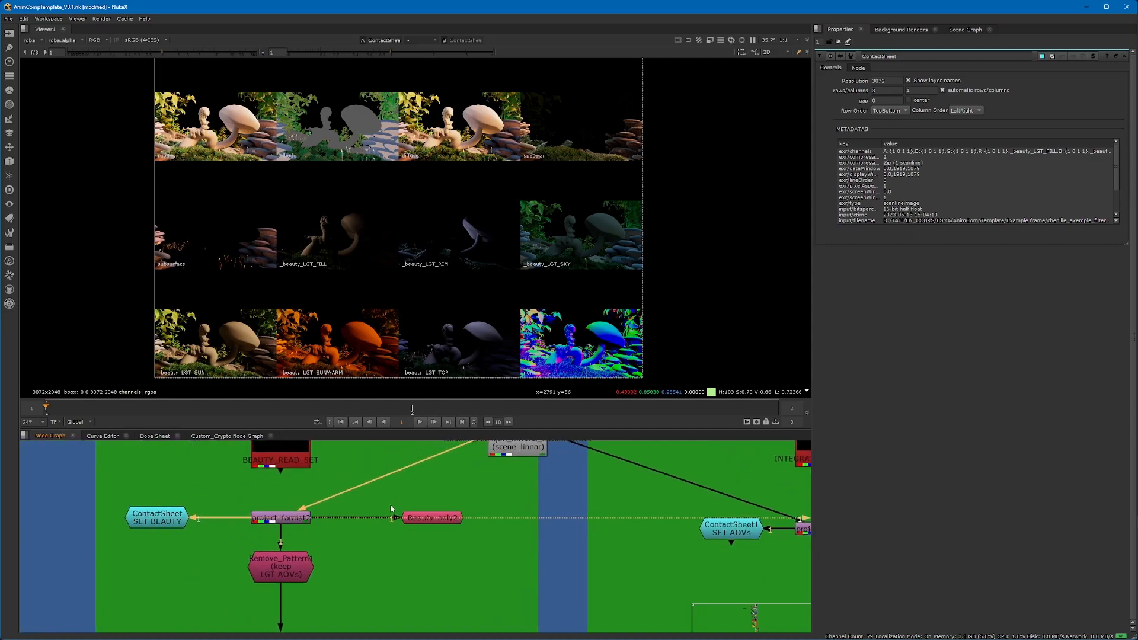
pyautogui.moveTo(422, 522); pyautogui.dragTo(418, 534)
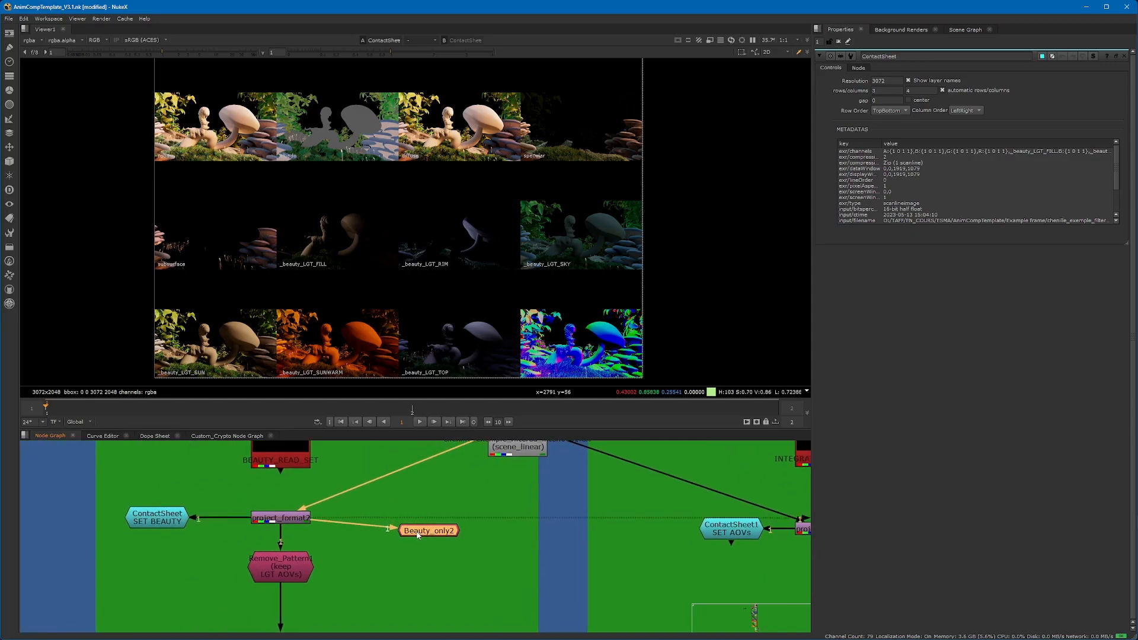
pyautogui.doubleClick(418, 534)
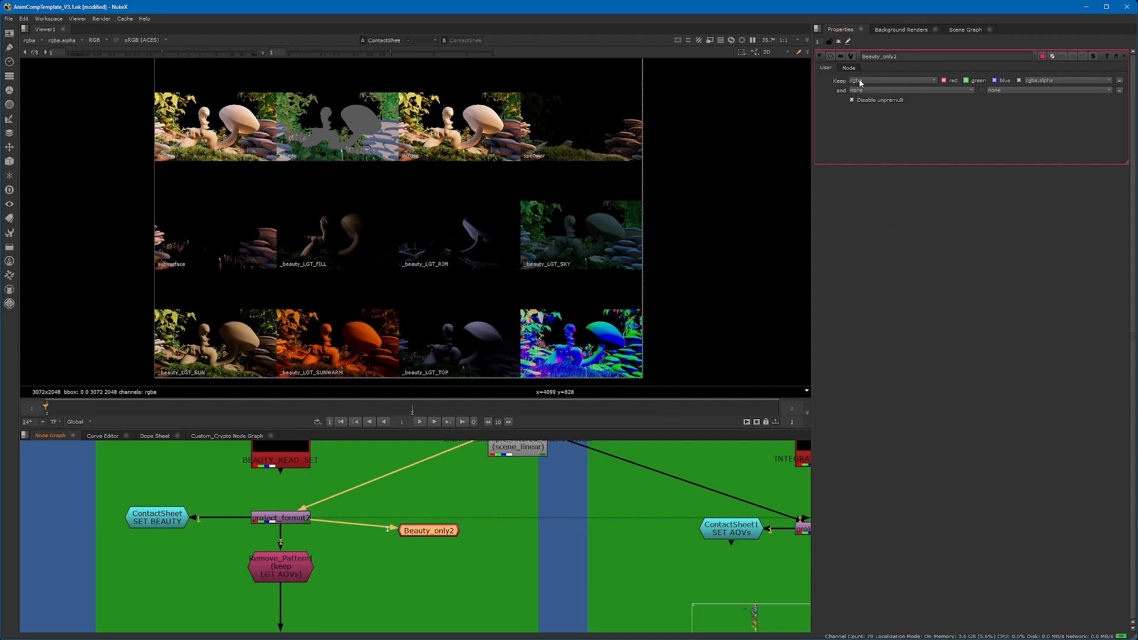
pyautogui.moveTo(506, 497); pyautogui.dragTo(336, 594)
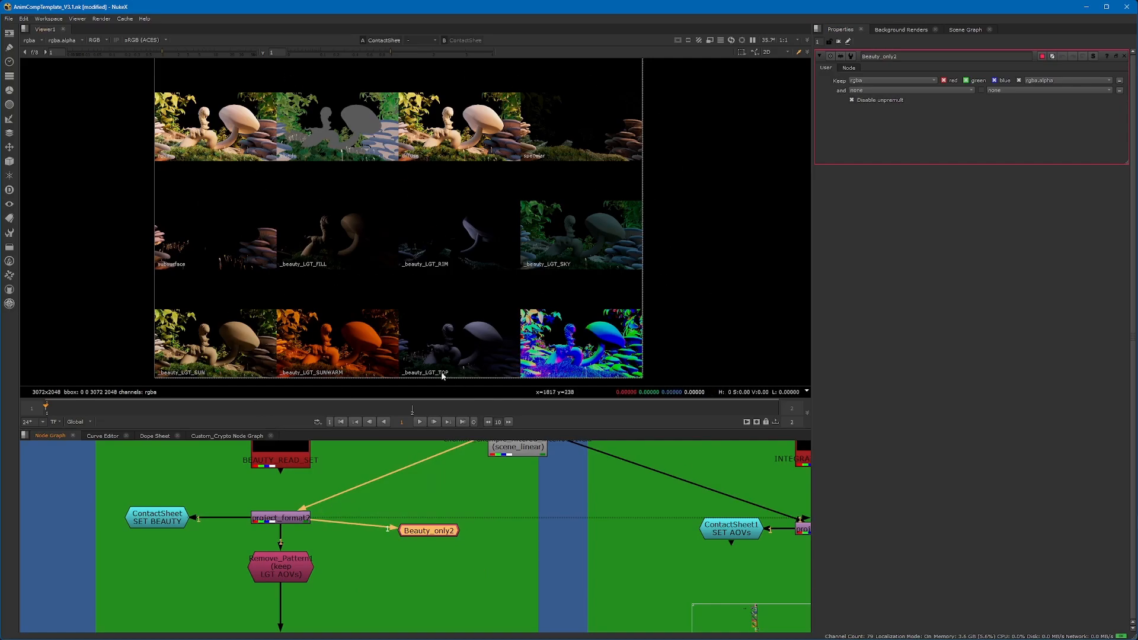
pyautogui.hotkey('ctrl', 'z')
# Open the Remove_Pattern1 node's properties and examine its keep operation and the pattern list.
pyautogui.scroll(-4, 402, 495)
pyautogui.moveTo(354, 529); pyautogui.dragTo(441, 509, button='middle')
pyautogui.scroll(3, 441, 509)
pyautogui.doubleClick(440, 508)
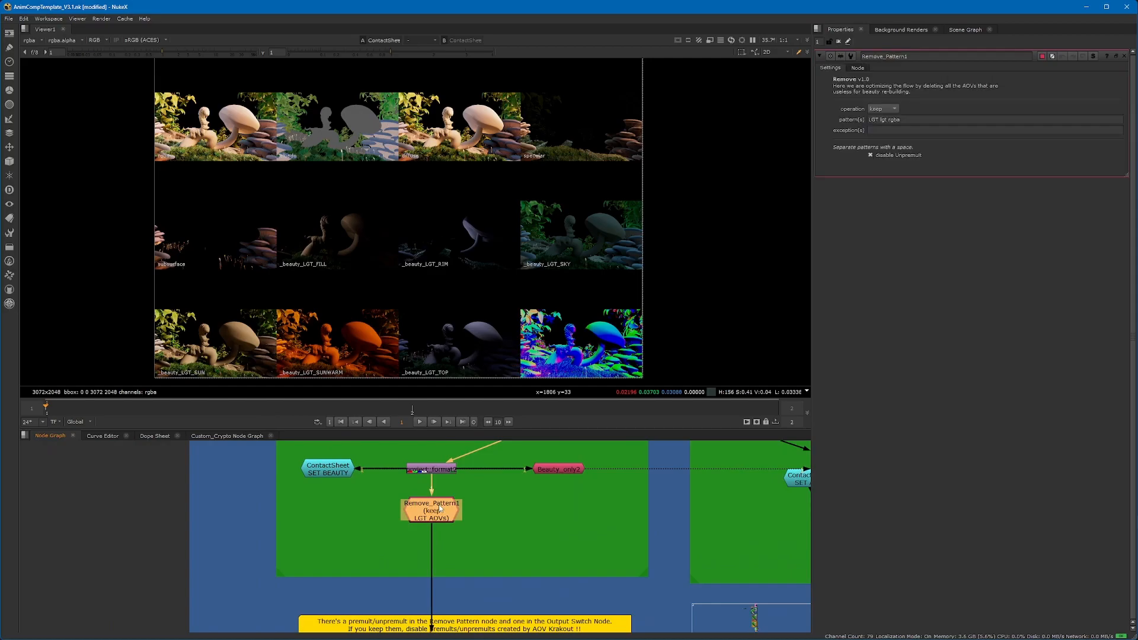
pyautogui.moveTo(474, 500); pyautogui.dragTo(453, 531, button='middle')
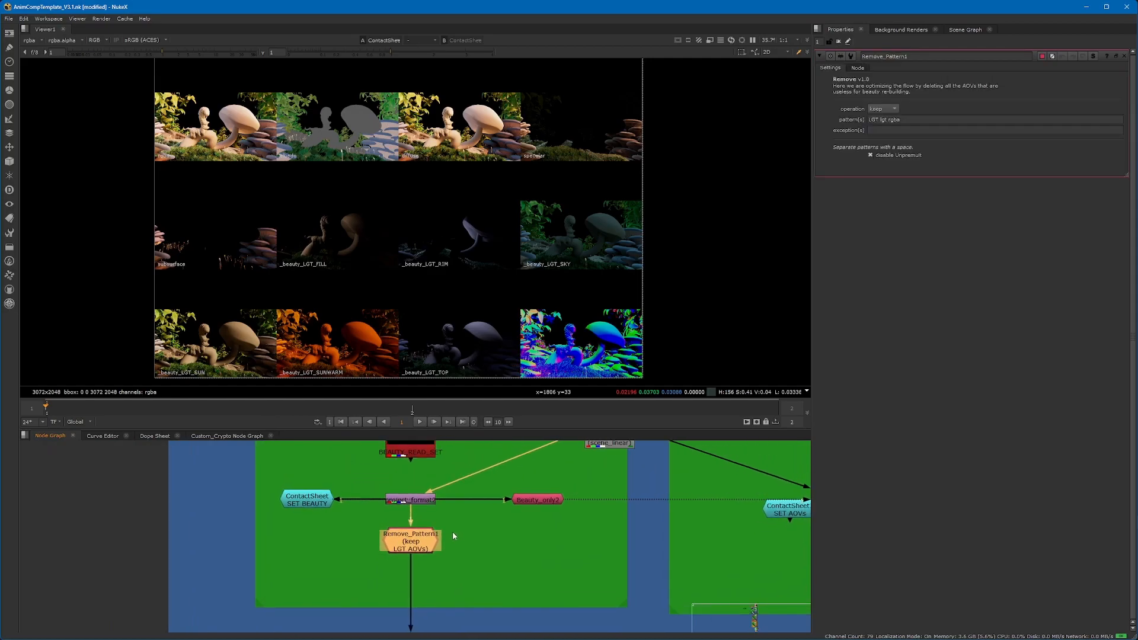
pyautogui.tripleClick(892, 119)
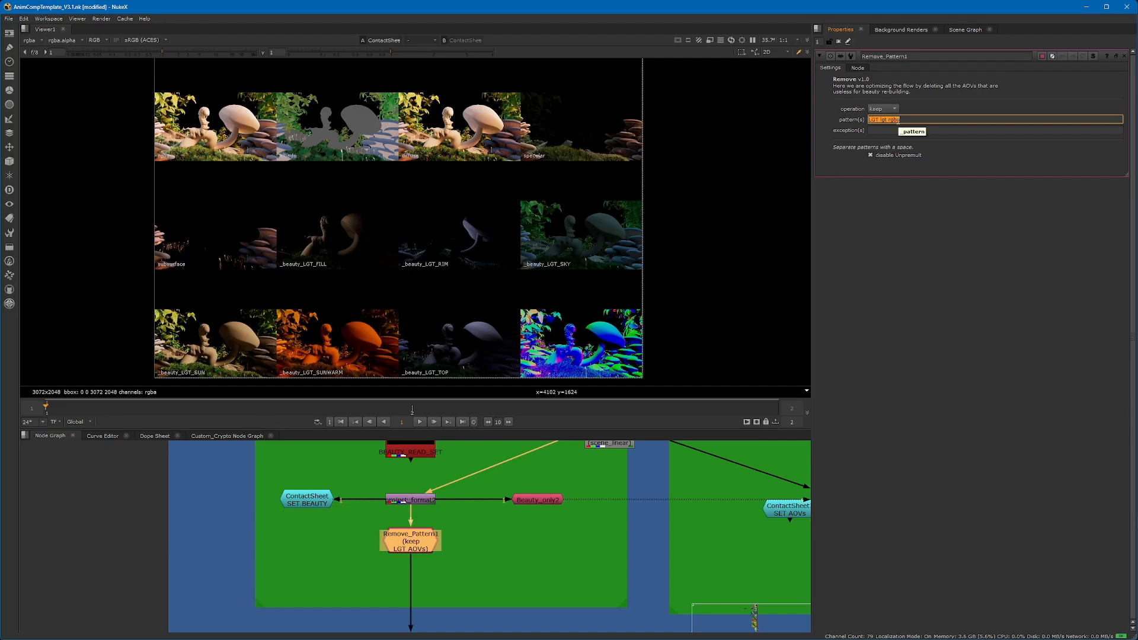
pyautogui.doubleClick(873, 120)
pyautogui.moveTo(908, 116); pyautogui.dragTo(830, 121)
# Rewire the SET BEAUTY ContactSheet's input to Remove_Pattern1 and highlight rgba in the node's pattern list.
pyautogui.moveTo(376, 500); pyautogui.dragTo(398, 540)
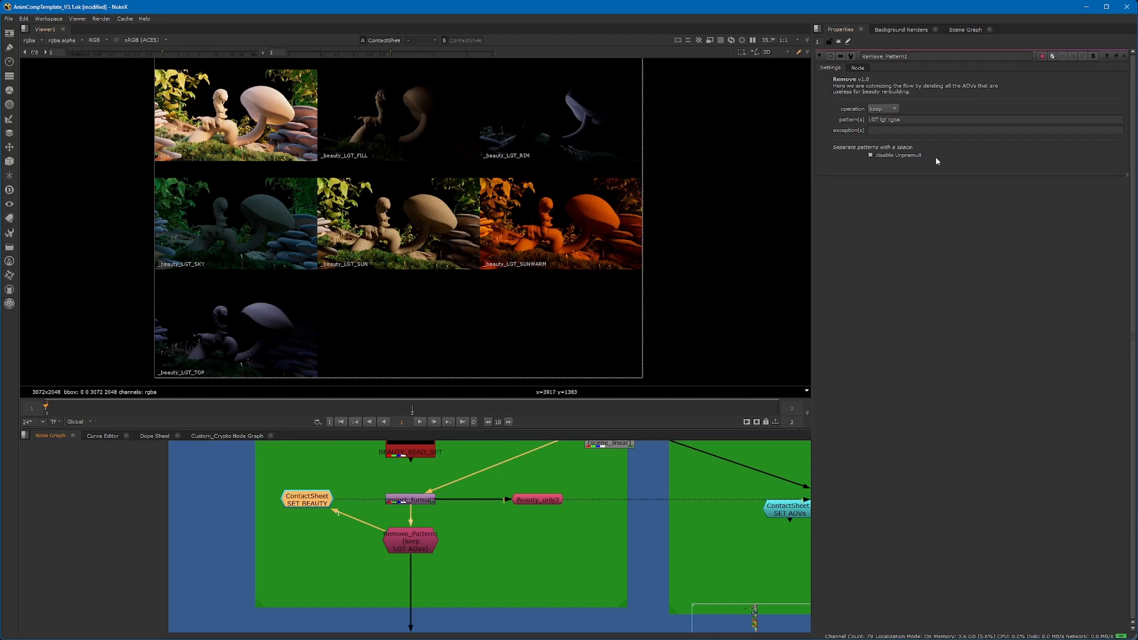
pyautogui.doubleClick(888, 120)
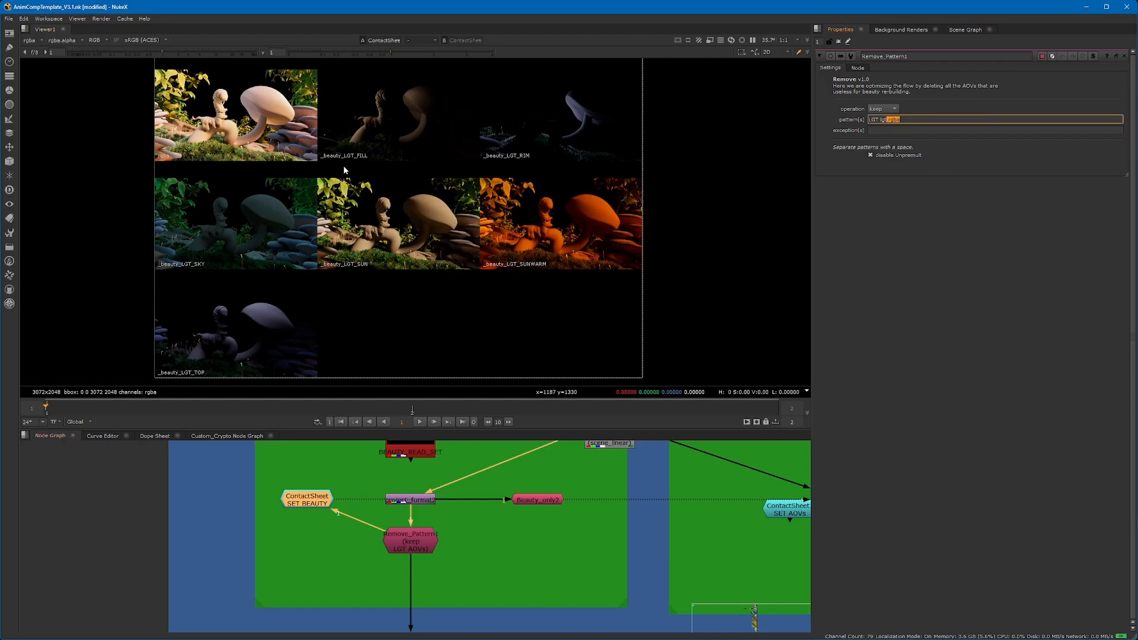
# Display the Read3 example frame in the viewer, open its properties and list its available layers.
pyautogui.moveTo(579, 503); pyautogui.dragTo(560, 563, button='middle')
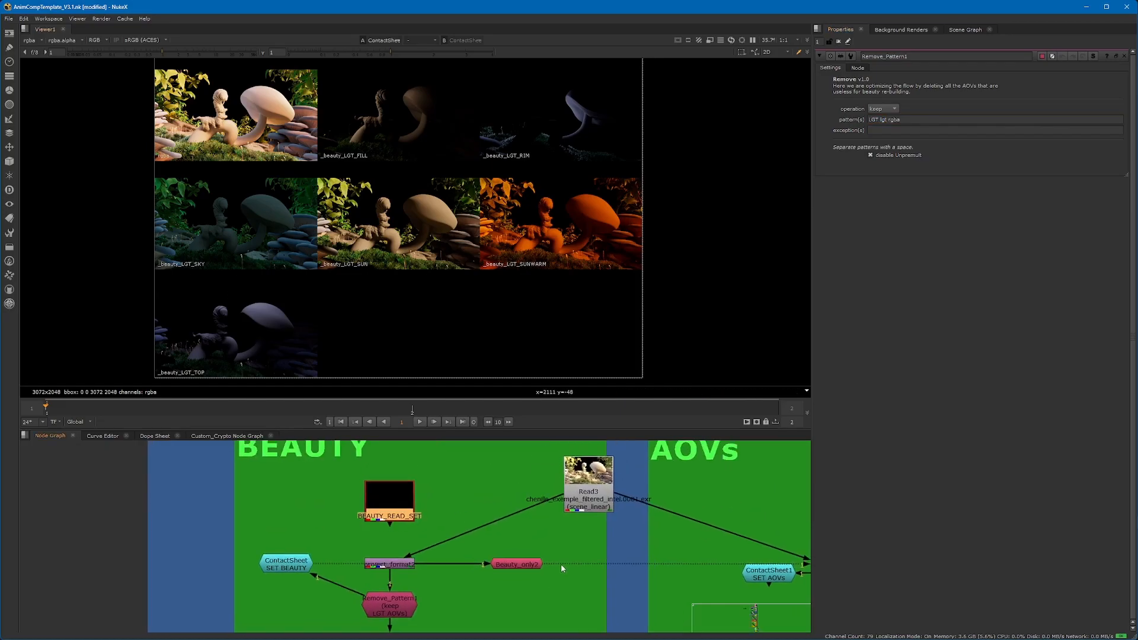
pyautogui.click(603, 493)
pyautogui.press('1')
pyautogui.doubleClick(604, 493)
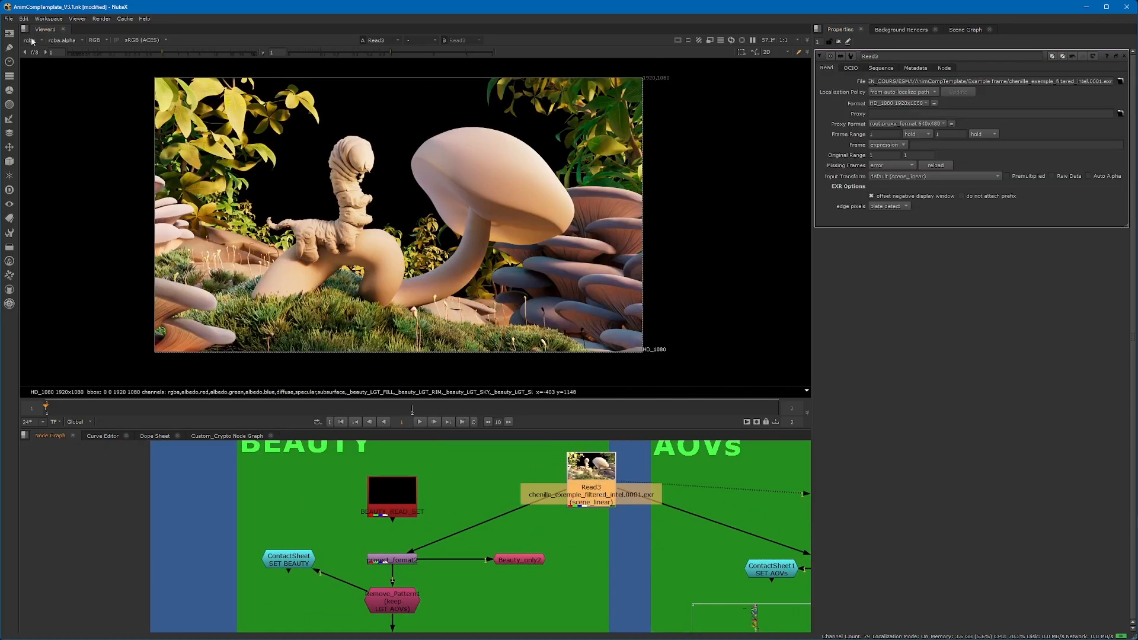
pyautogui.click(31, 41)
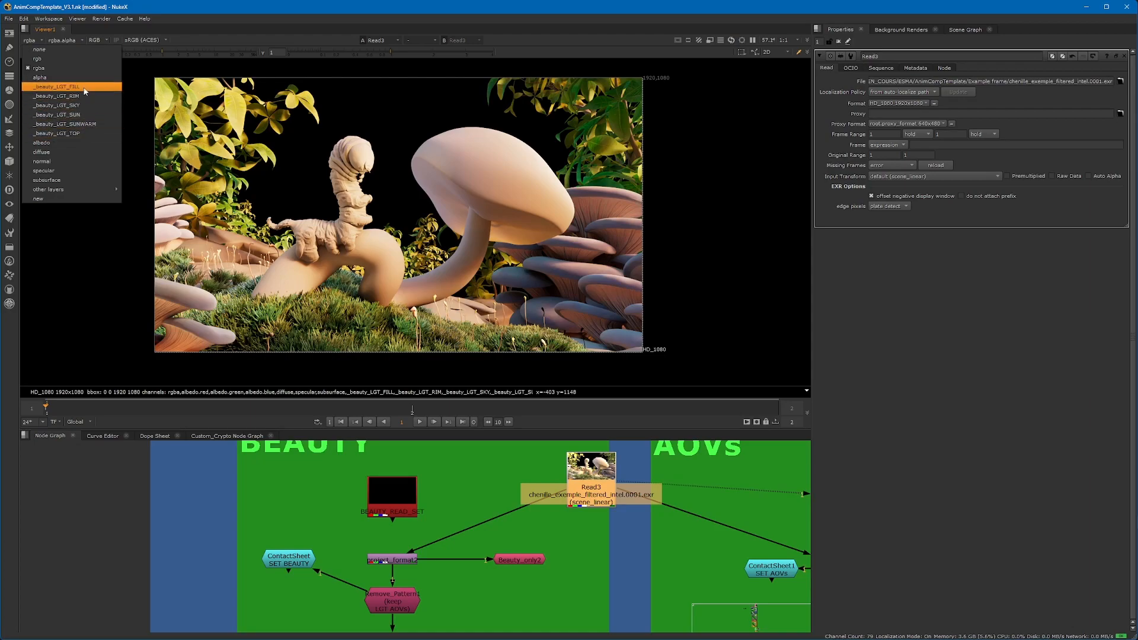
# Reopen the Remove_Pattern1 properties and highlight the LGT entry in its pattern list.
pyautogui.doubleClick(408, 611)
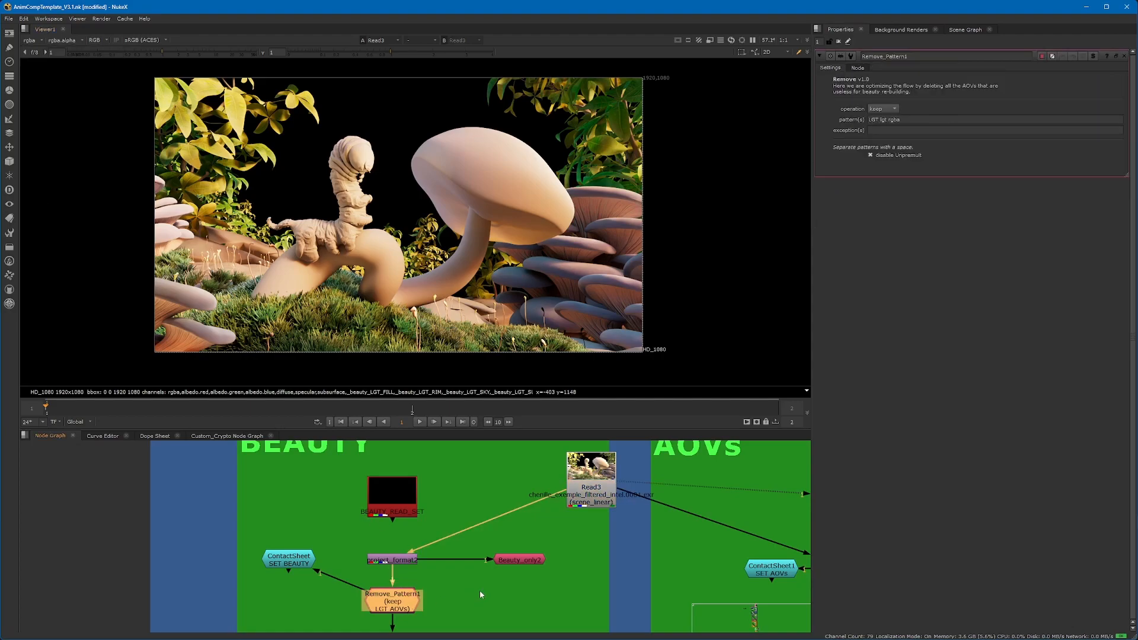
pyautogui.moveTo(468, 597); pyautogui.dragTo(490, 542, button='middle')
pyautogui.doubleClick(872, 120)
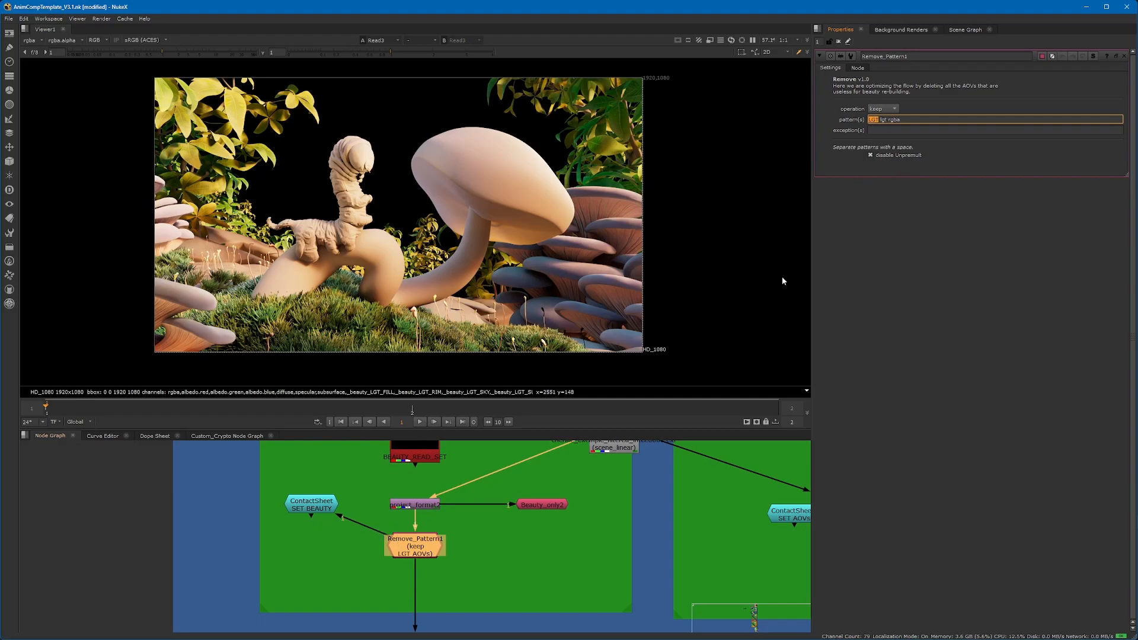
# Reconnect the SET BEAUTY ContactSheet's input to the project_format2 node and clear the node selection.
pyautogui.moveTo(384, 533); pyautogui.dragTo(406, 505)
pyautogui.moveTo(578, 485); pyautogui.dragTo(508, 523)
pyautogui.click(432, 556)
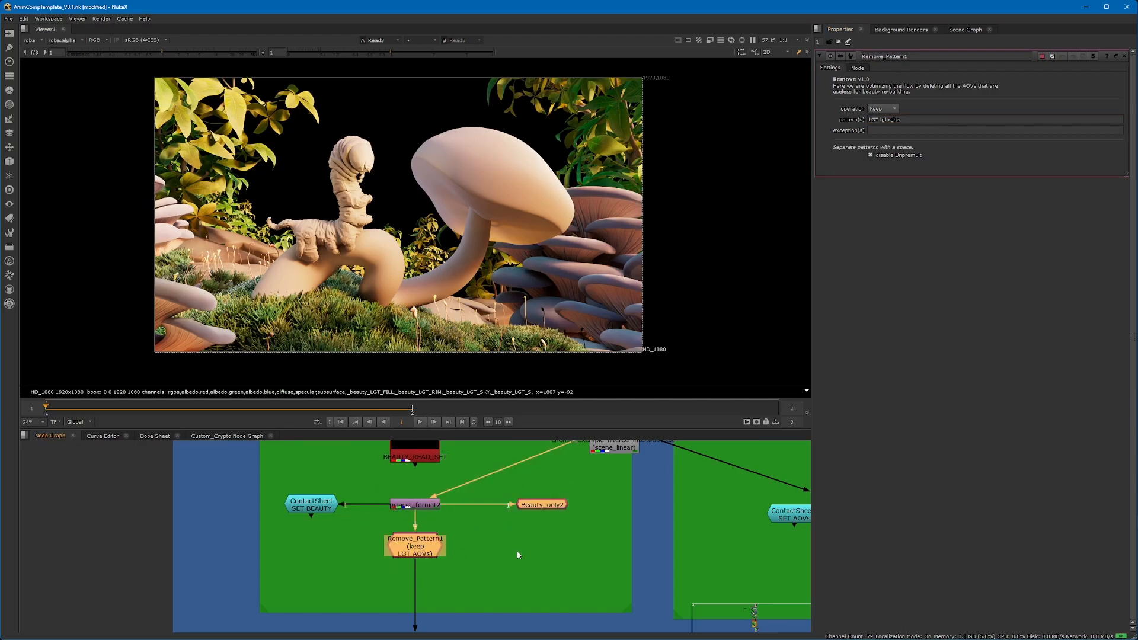
pyautogui.click(517, 552)
# Browse the viewer's layer list including the other layers, and select the Remove_Pattern1 node.
pyautogui.click(29, 40)
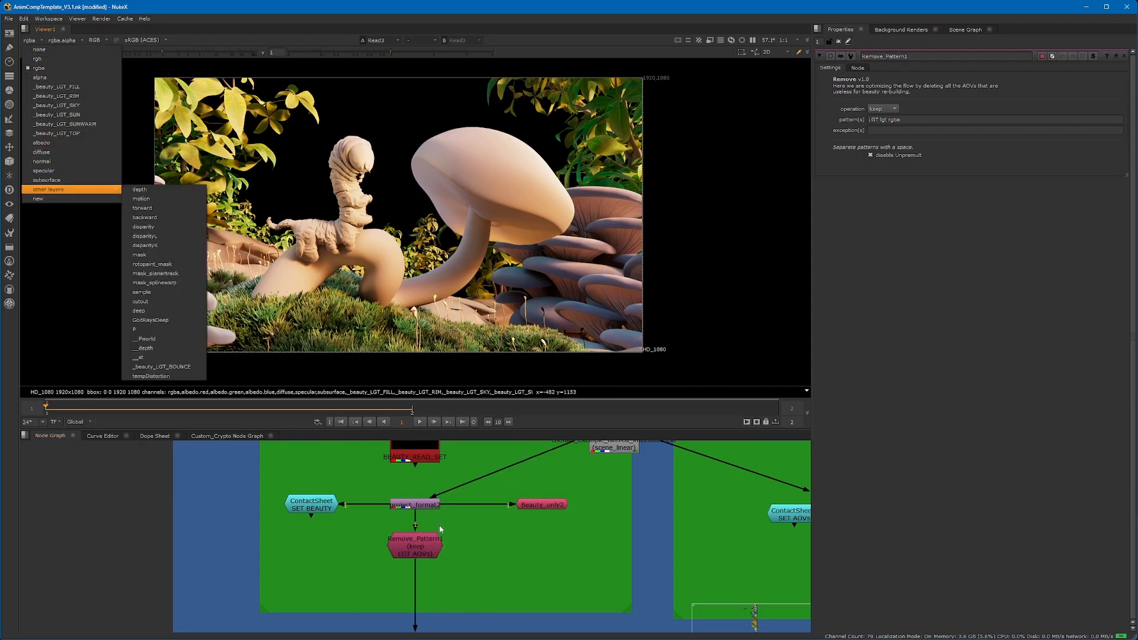
pyautogui.click(463, 534)
pyautogui.click(428, 556)
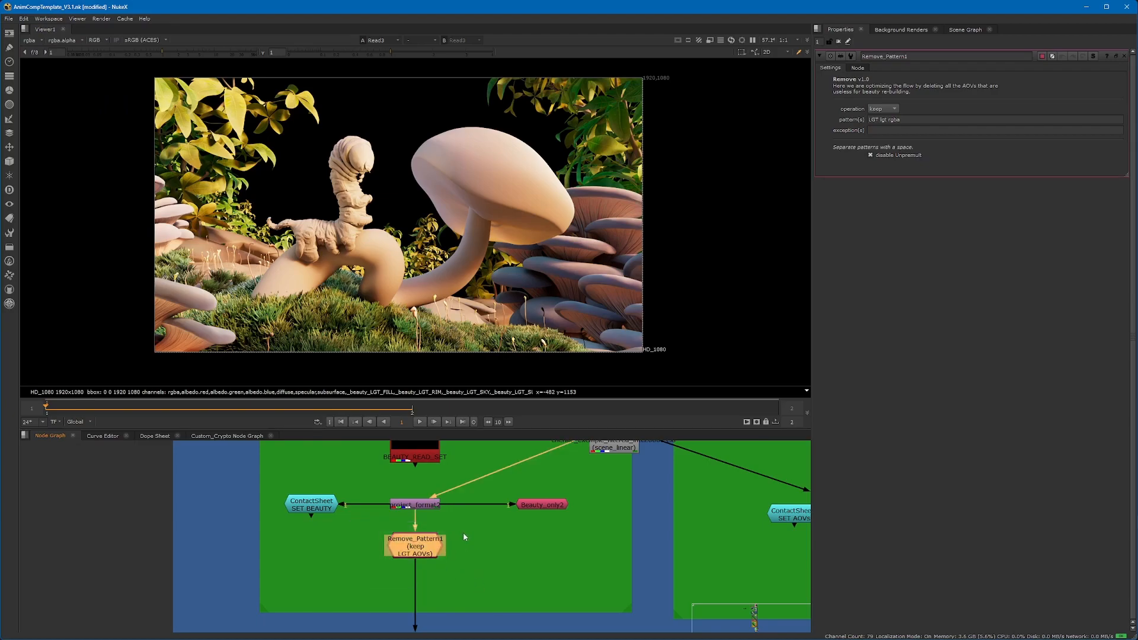
# Follow the output of Remove_Pattern1 to the BEAUTY REBUILD group and open the aov_krakout node's properties.
pyautogui.moveTo(465, 578); pyautogui.dragTo(410, 537, button='middle')
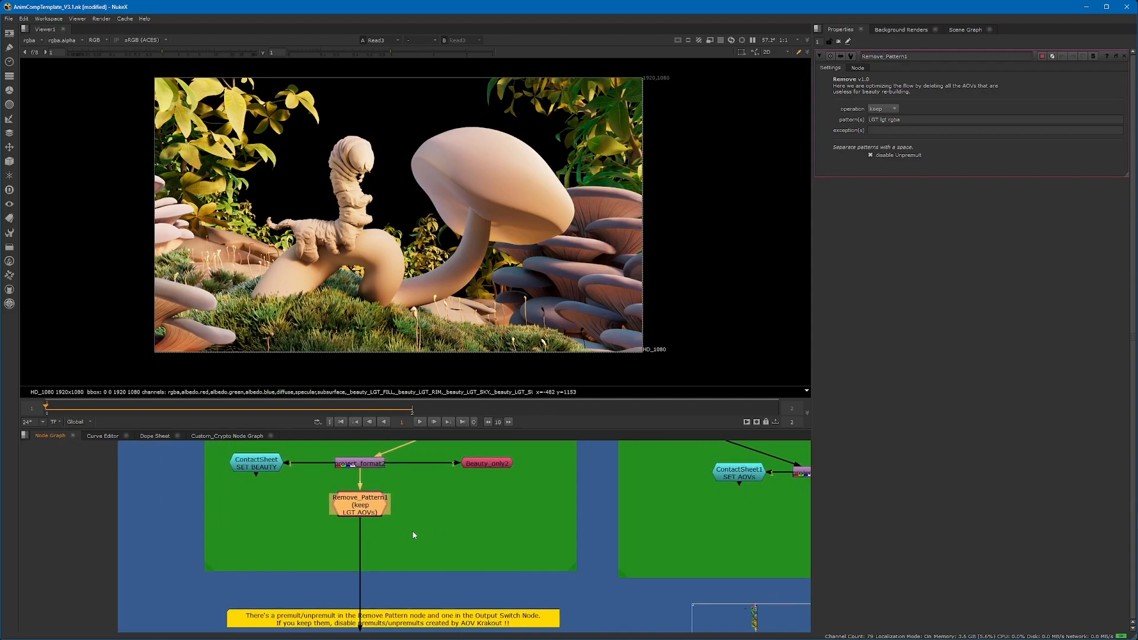
pyautogui.scroll(-5, 424, 524)
pyautogui.click(447, 514)
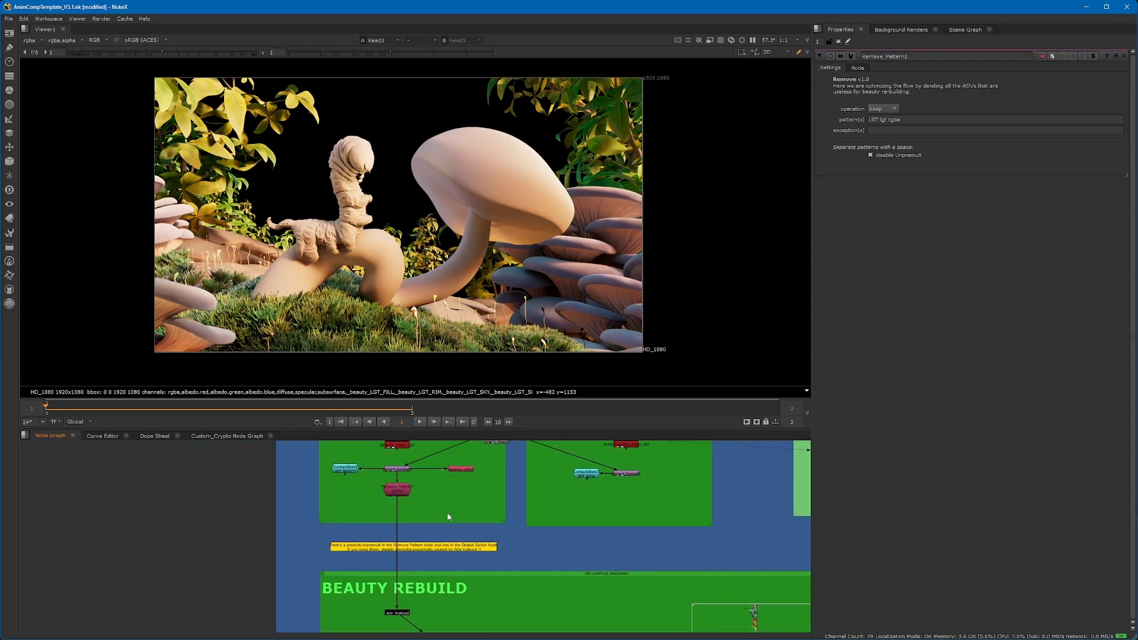
pyautogui.scroll(-3, 483, 533)
pyautogui.moveTo(470, 553); pyautogui.dragTo(414, 492, button='middle')
pyautogui.scroll(5, 384, 524)
pyautogui.scroll(2, 384, 525)
pyautogui.doubleClick(384, 525)
pyautogui.scroll(-6, 434, 506)
pyautogui.moveTo(415, 492); pyautogui.dragTo(368, 467, button='middle')
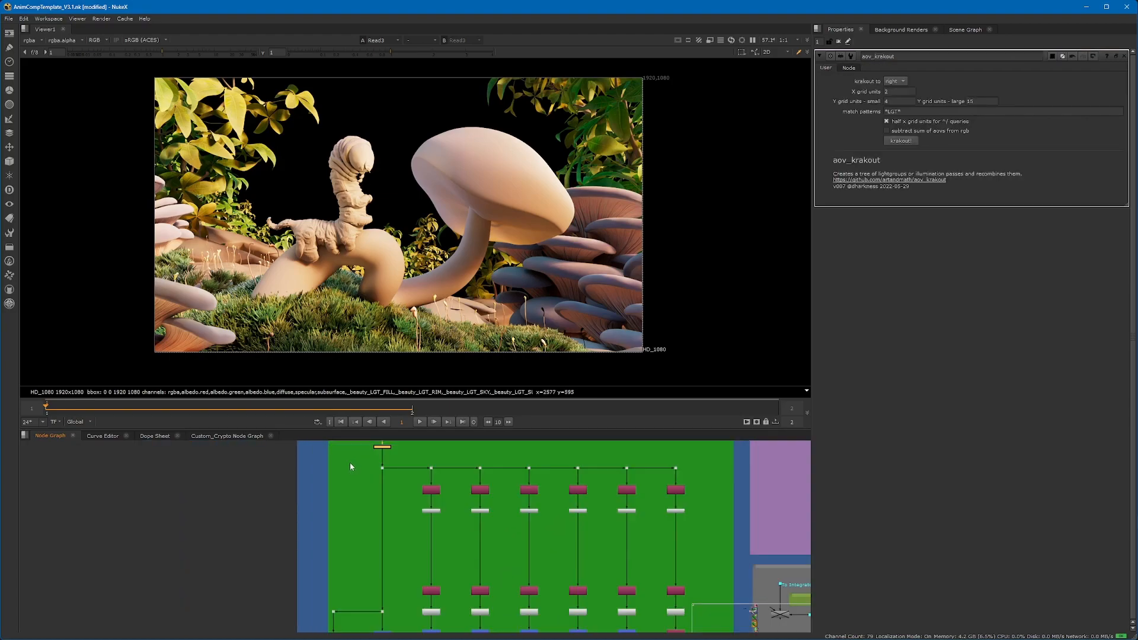
# Select the upper two rows of nodes in BEAUTY REBUILD and inspect aov_krakout's match patterns and small Y grid units.
pyautogui.moveTo(349, 466); pyautogui.dragTo(706, 539)
pyautogui.scroll(5, 653, 495)
pyautogui.scroll(-5, 653, 494)
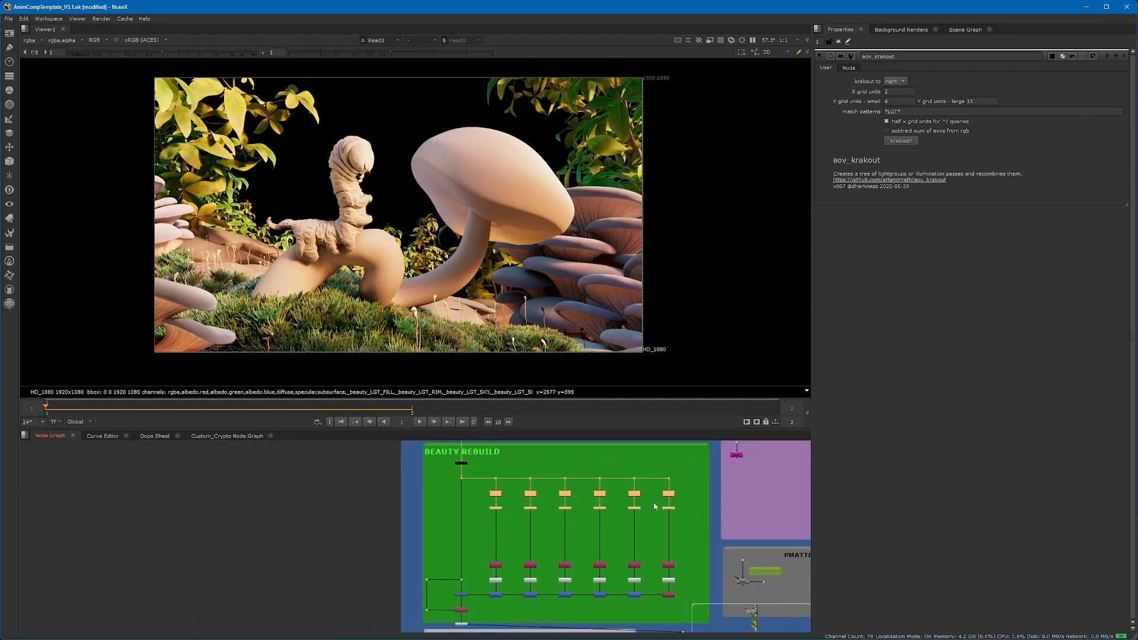
pyautogui.click(908, 113)
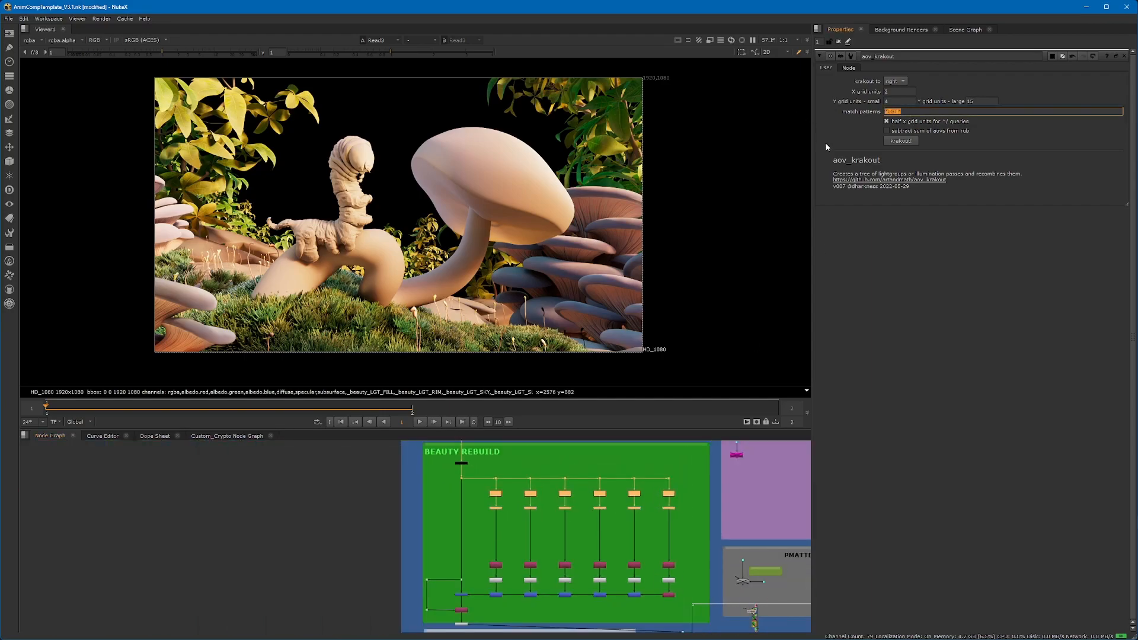
pyautogui.doubleClick(888, 101)
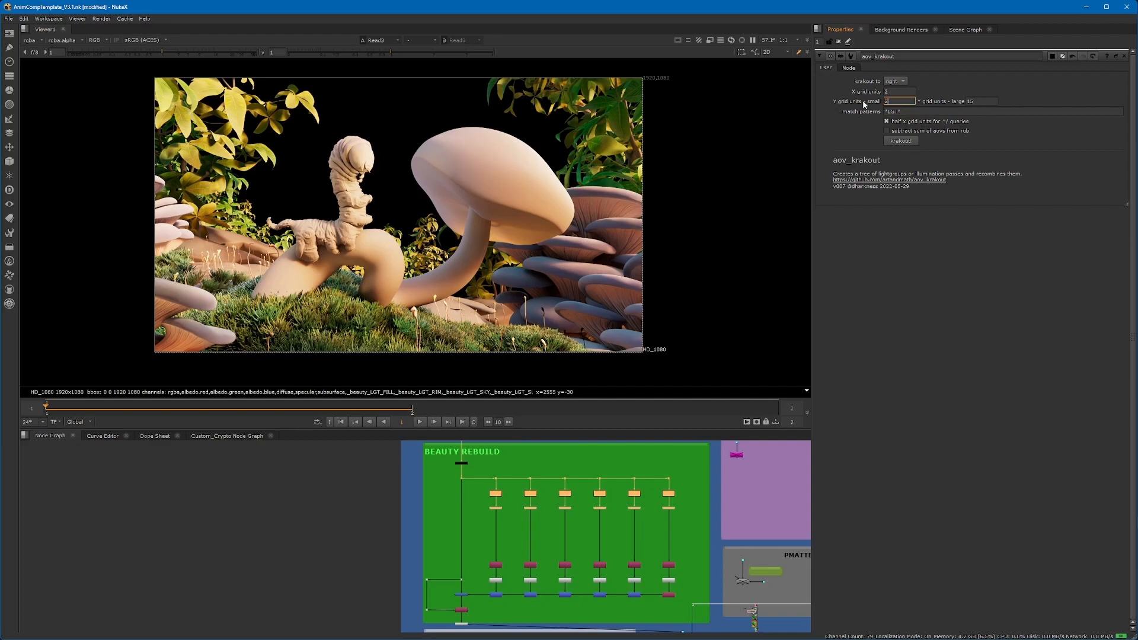
# Select the row of Merge nodes that recombines the light passes at the base of BEAUTY REBUILD.
pyautogui.moveTo(691, 526); pyautogui.dragTo(673, 483, button='middle')
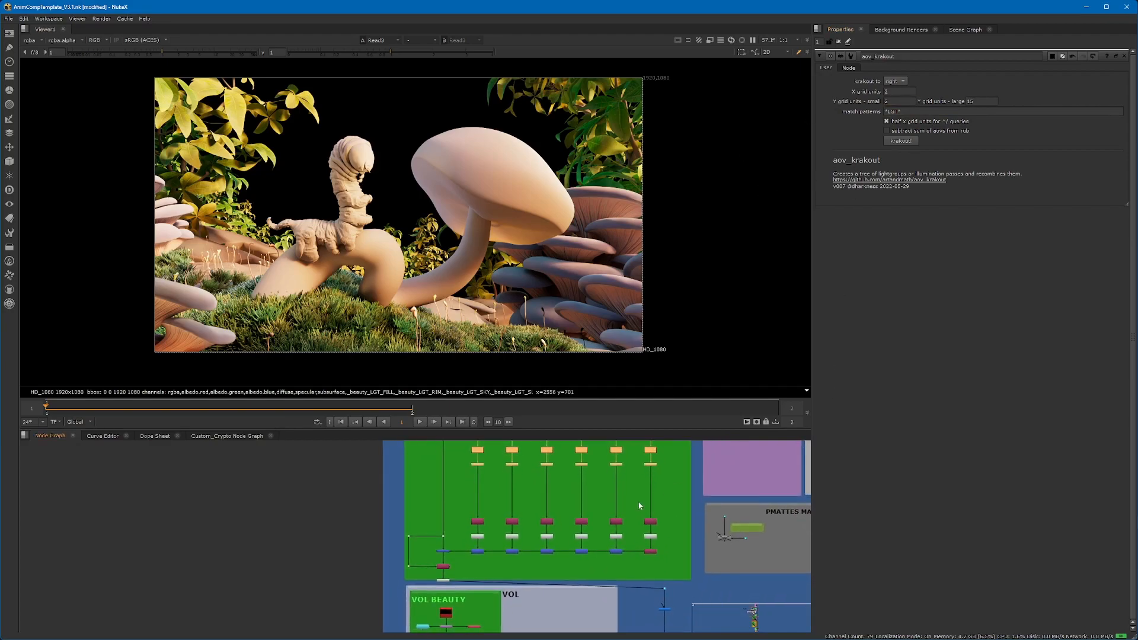
pyautogui.scroll(4, 560, 546)
pyautogui.moveTo(791, 552); pyautogui.dragTo(326, 576)
pyautogui.scroll(4, 366, 563)
pyautogui.scroll(3, 365, 562)
pyautogui.click(257, 560)
pyautogui.scroll(-7, 312, 526)
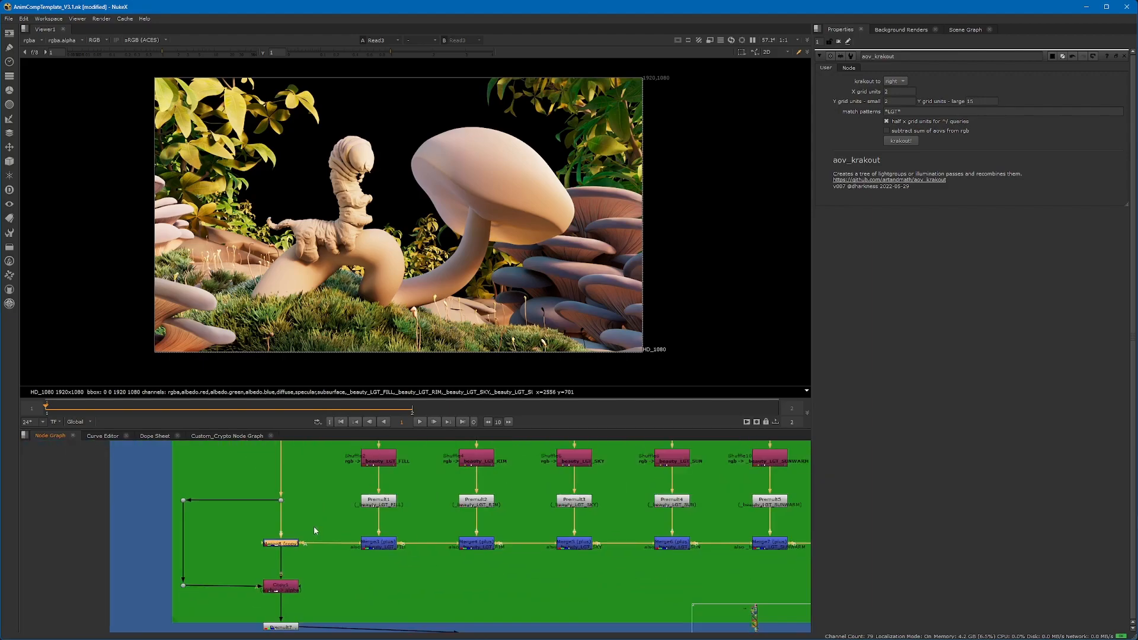
# Inspect the Copy1 node and the branch that carries the original alpha into it.
pyautogui.moveTo(305, 530); pyautogui.dragTo(434, 500, button='middle')
pyautogui.scroll(4, 418, 509)
pyautogui.click(423, 575)
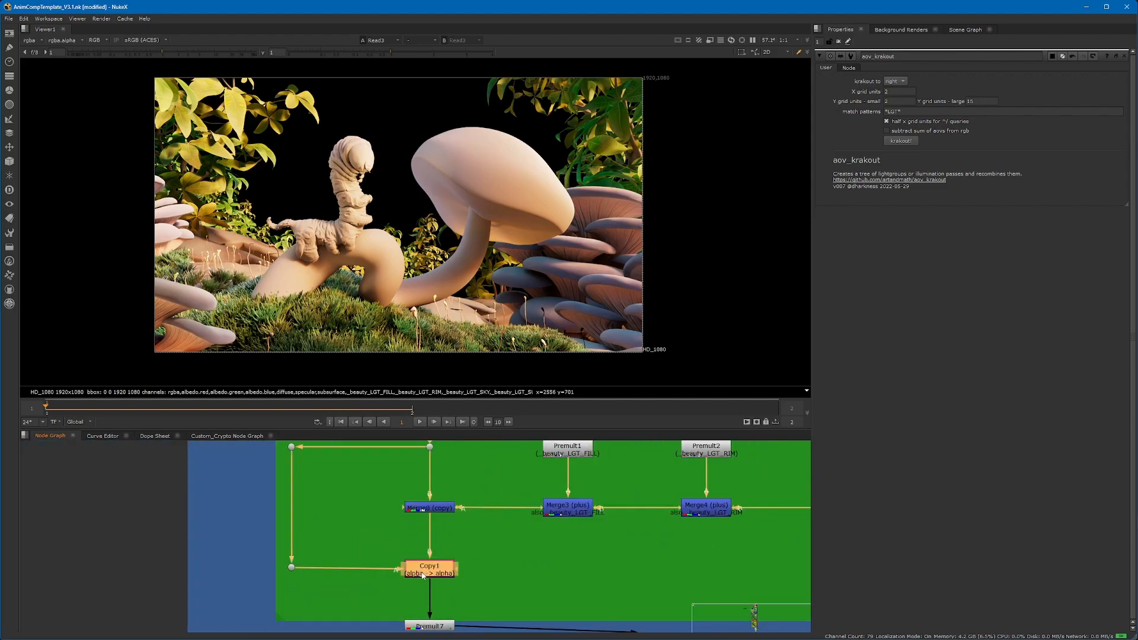
pyautogui.moveTo(437, 463)
pyautogui.mouseDown(button='middle')
pyautogui.moveTo(427, 560)
pyautogui.moveTo(430, 481)
pyautogui.mouseUp(button='middle')
pyautogui.click(419, 544)
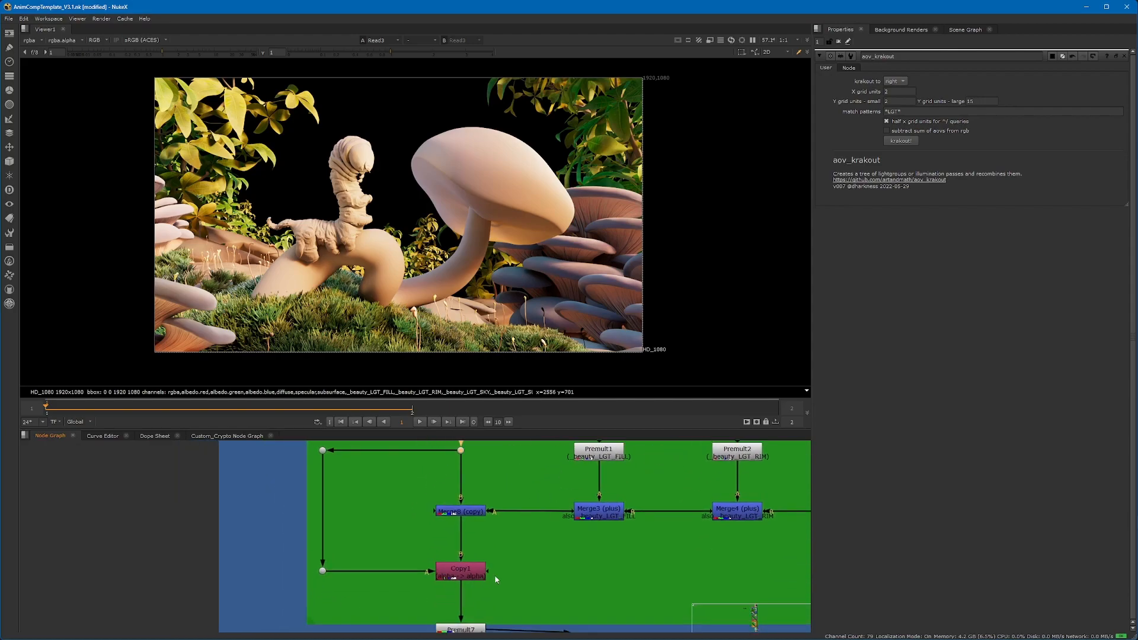
# Examine the two node rows in the light branches and select all the Premult nodes above the Merge row.
pyautogui.scroll(-2, 465, 578)
pyautogui.scroll(-2, 523, 572)
pyautogui.moveTo(551, 562); pyautogui.dragTo(440, 598, button='middle')
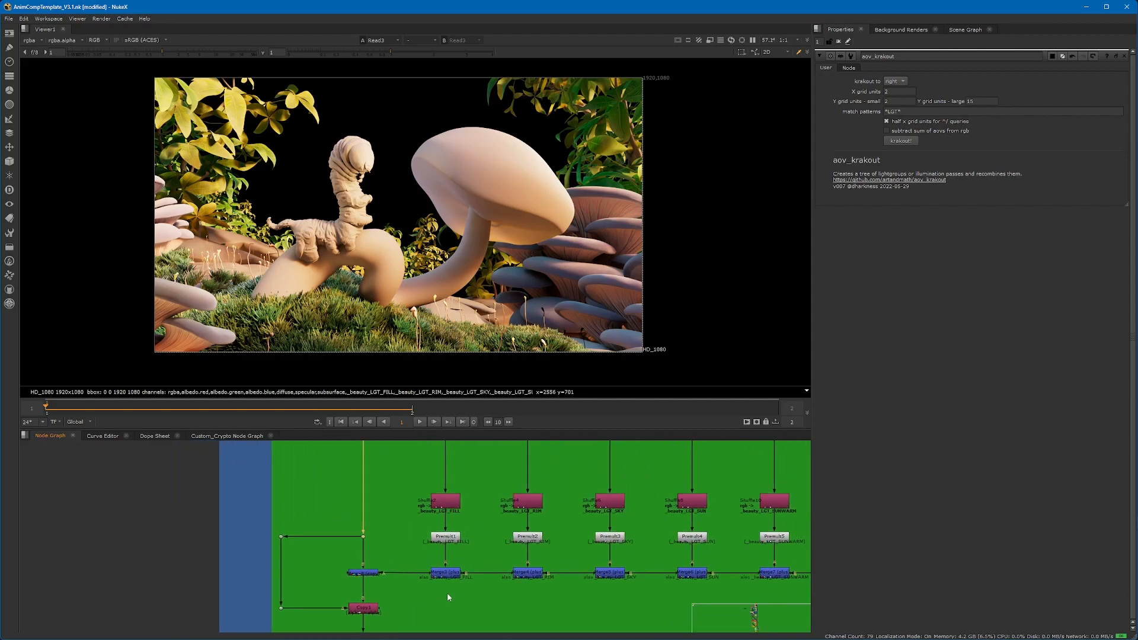
pyautogui.scroll(-2, 443, 593)
pyautogui.scroll(-3, 437, 546)
pyautogui.moveTo(442, 546); pyautogui.dragTo(442, 591, button='middle')
pyautogui.scroll(3, 446, 529)
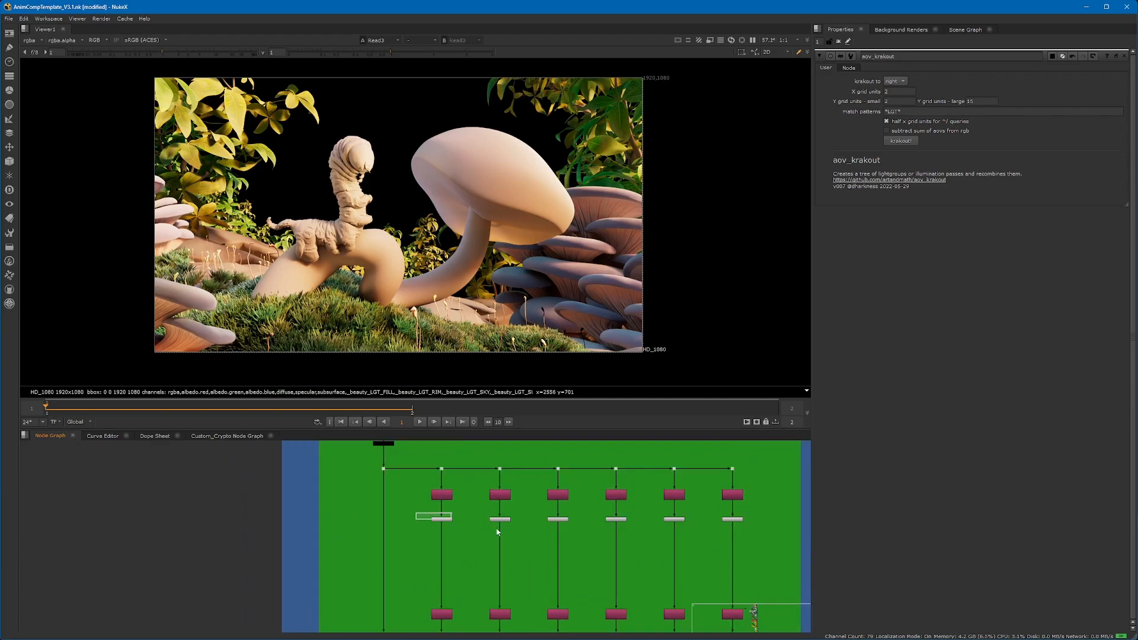
pyautogui.moveTo(419, 631); pyautogui.dragTo(409, 540, button='middle')
pyautogui.moveTo(397, 538); pyautogui.dragTo(755, 561)
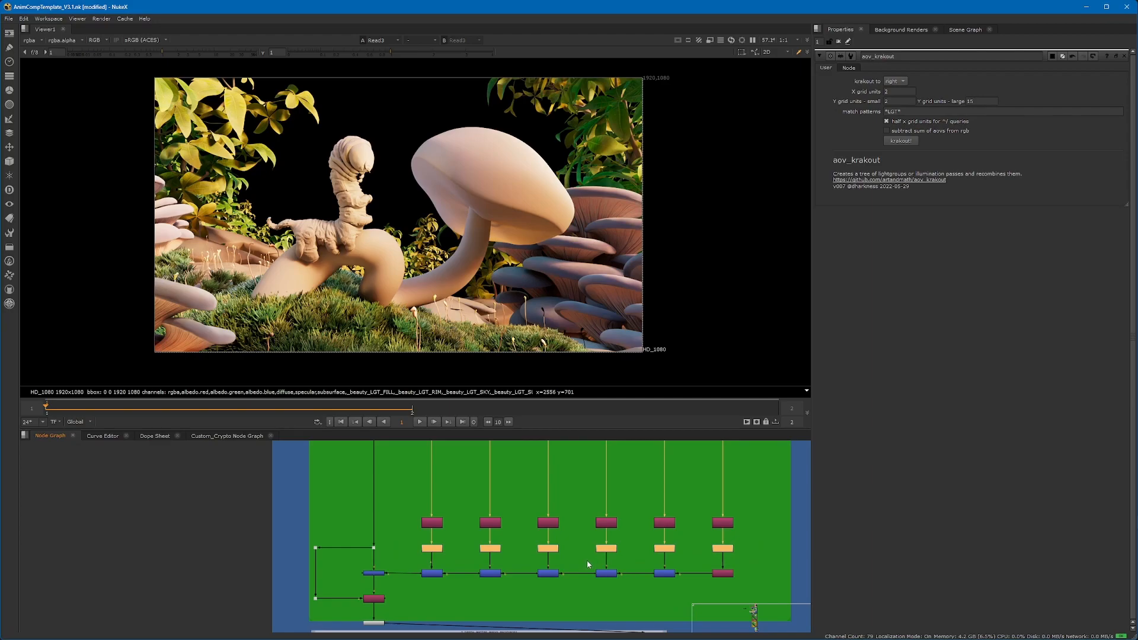
# Return to the BEAUTY group, reopen Remove_Pattern1's properties and open its internal node graph.
pyautogui.scroll(-3, 588, 564)
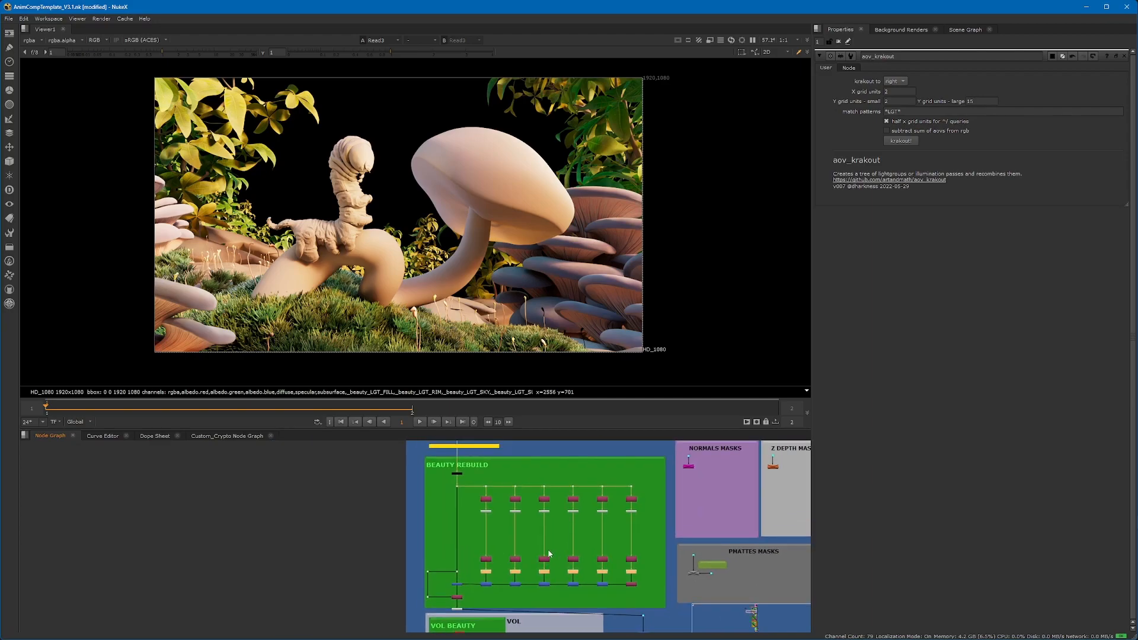
pyautogui.moveTo(494, 489); pyautogui.dragTo(495, 514, button='middle')
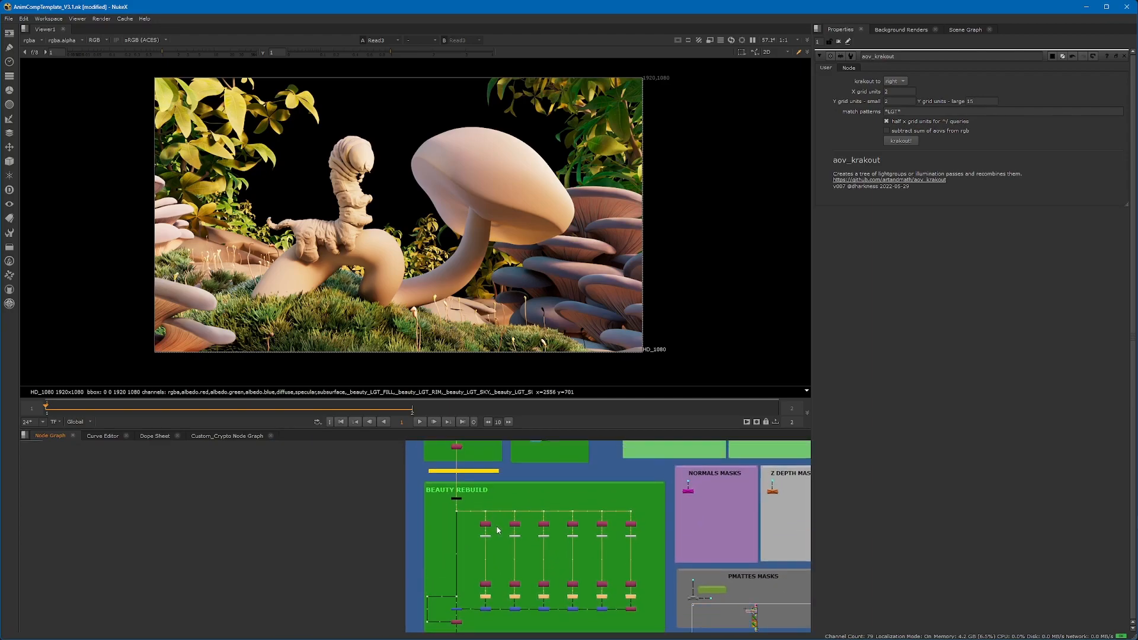
pyautogui.hotkey('ctrl', 'z')
pyautogui.moveTo(481, 485); pyautogui.dragTo(480, 535, button='middle')
pyautogui.scroll(5, 455, 504)
pyautogui.doubleClick(454, 498)
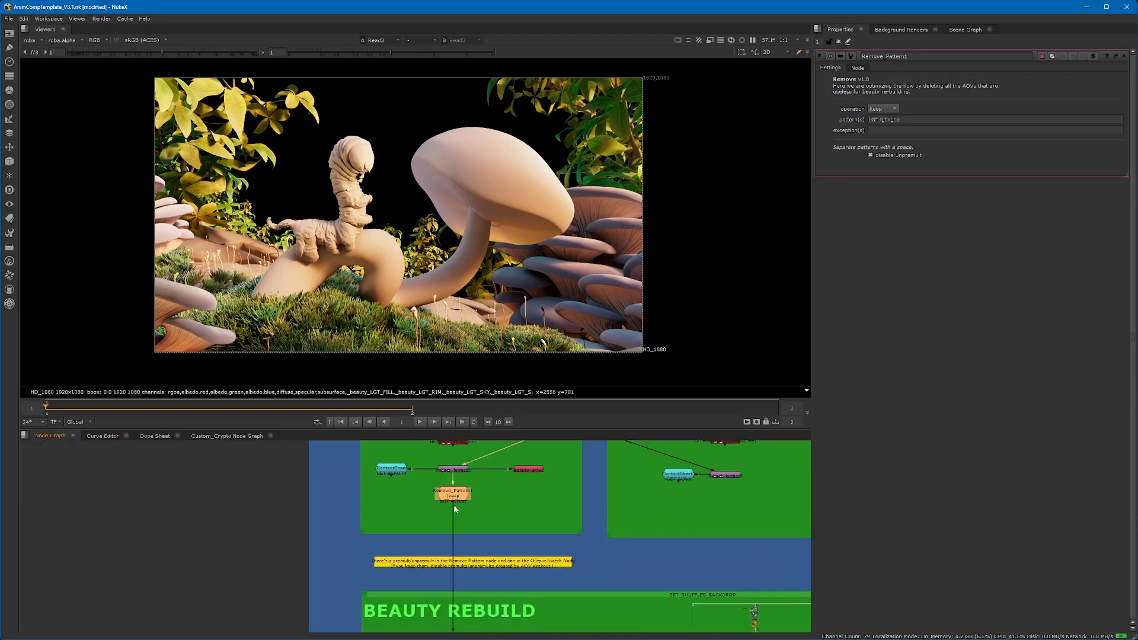
pyautogui.moveTo(458, 500); pyautogui.dragTo(458, 506)
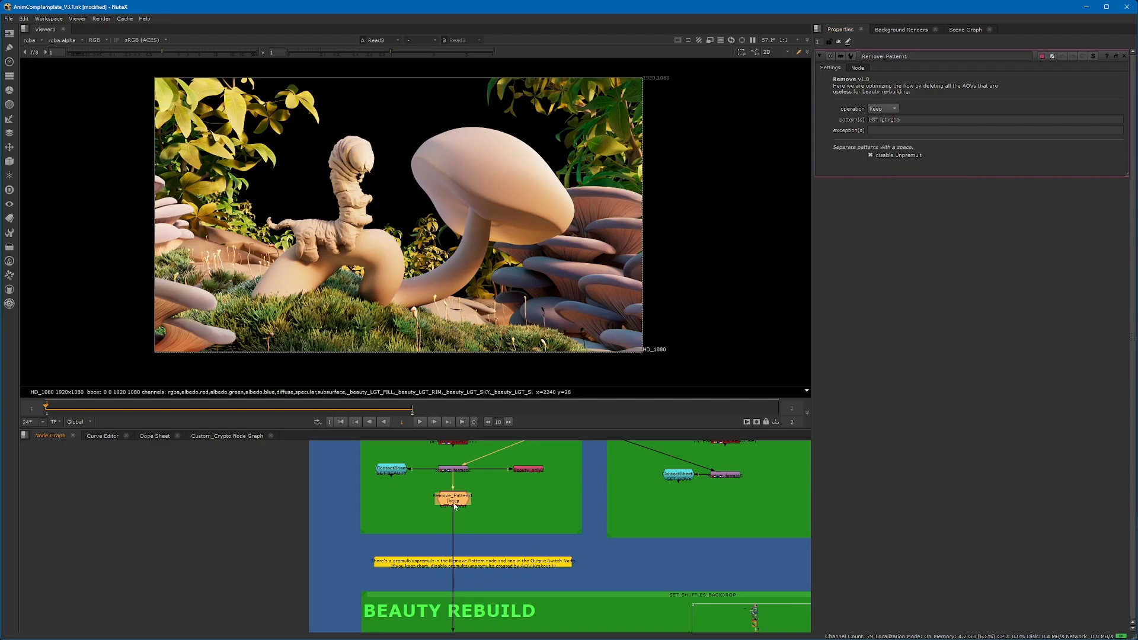
pyautogui.hotkey('ctrl', 'Return')
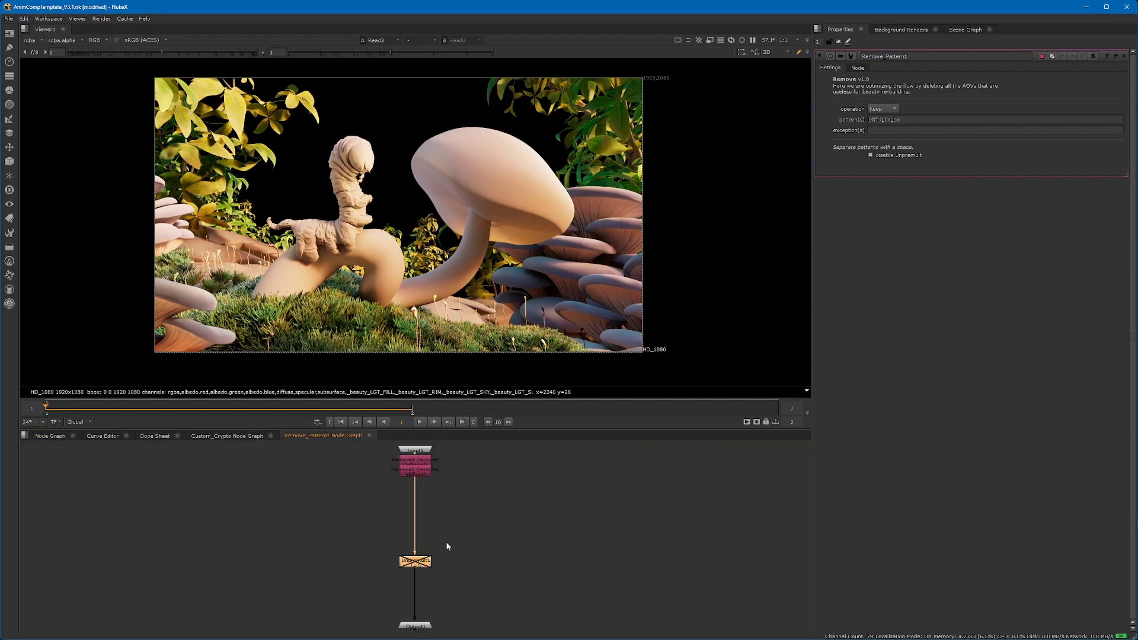
# Toggle Remove_Pattern's disable Unpremult option off and on while viewing the Unpremult node inside the group.
pyautogui.scroll(3, 424, 566)
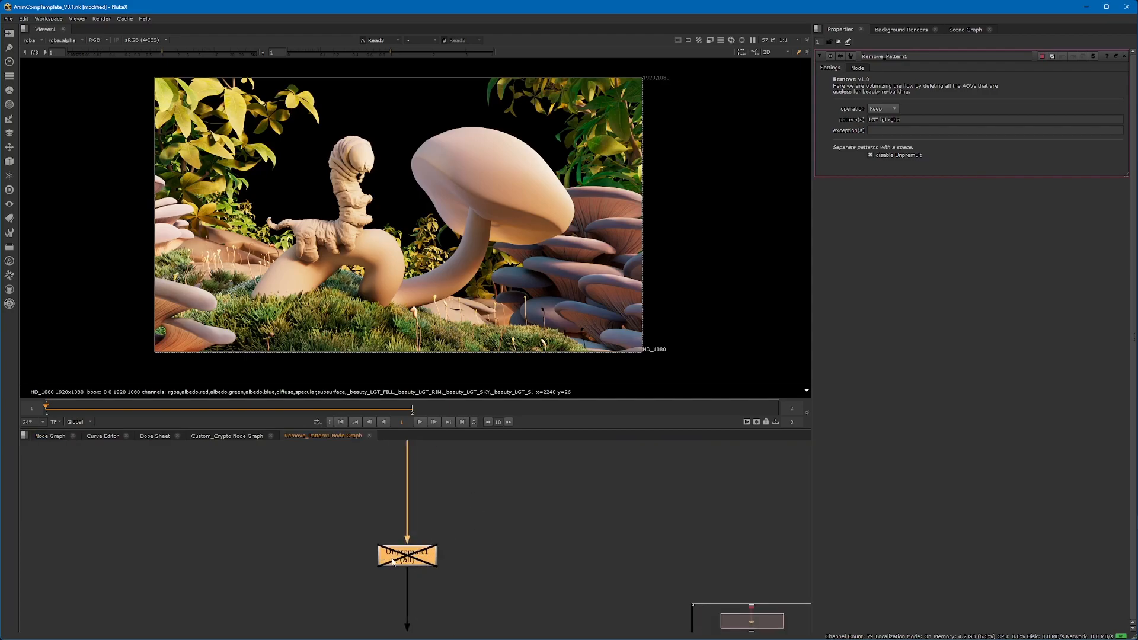
pyautogui.click(884, 157)
pyautogui.click(884, 157)
pyautogui.click(884, 157)
pyautogui.click(884, 158)
# Open the aov_krakout node's properties from the main node graph and undo its generated light-pass tree in BEAUTY REBUILD.
pyautogui.click(46, 438)
pyautogui.scroll(-4, 391, 520)
pyautogui.moveTo(362, 576); pyautogui.dragTo(304, 507, button='middle')
pyautogui.scroll(2, 351, 489)
pyautogui.scroll(1, 349, 490)
pyautogui.doubleClick(351, 501)
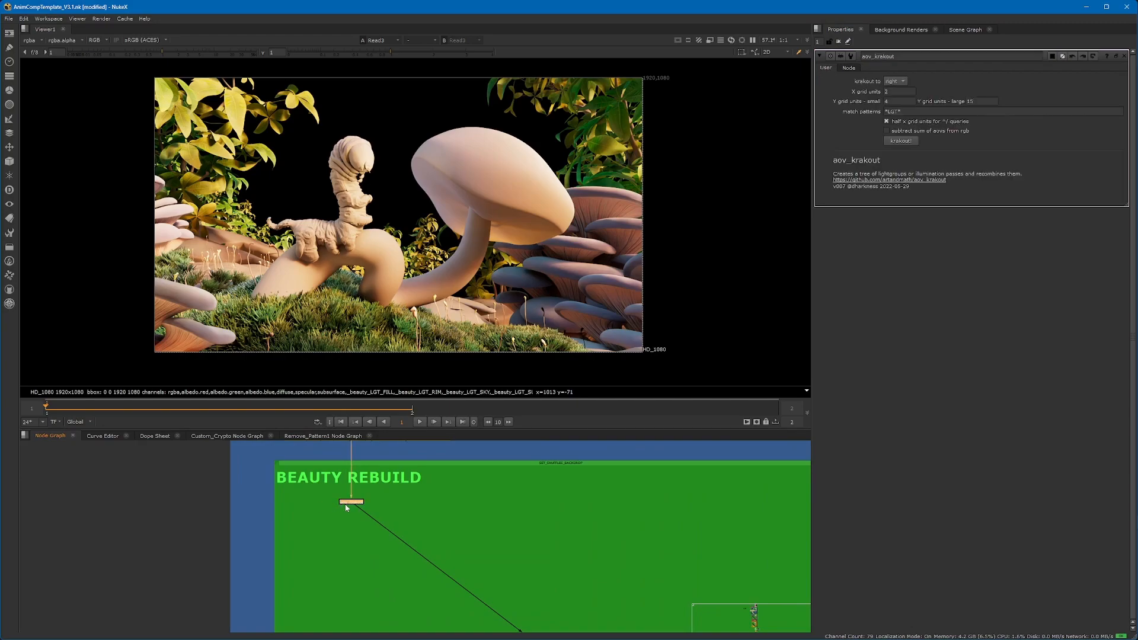
pyautogui.moveTo(996, 101); pyautogui.dragTo(954, 96)
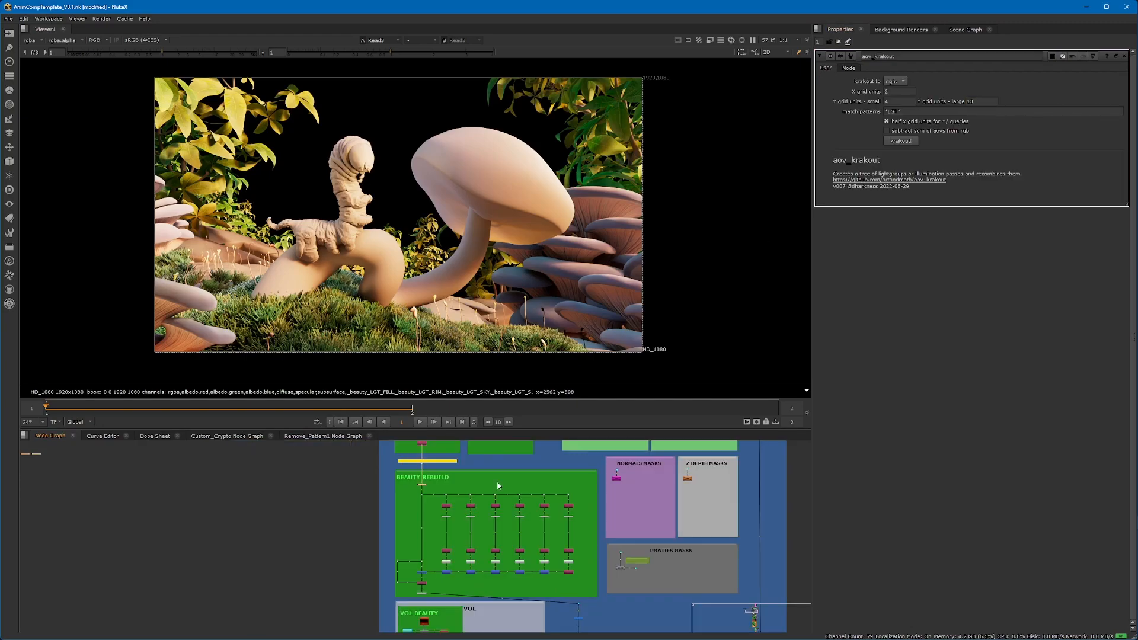
pyautogui.hotkey('ctrl', 'z')
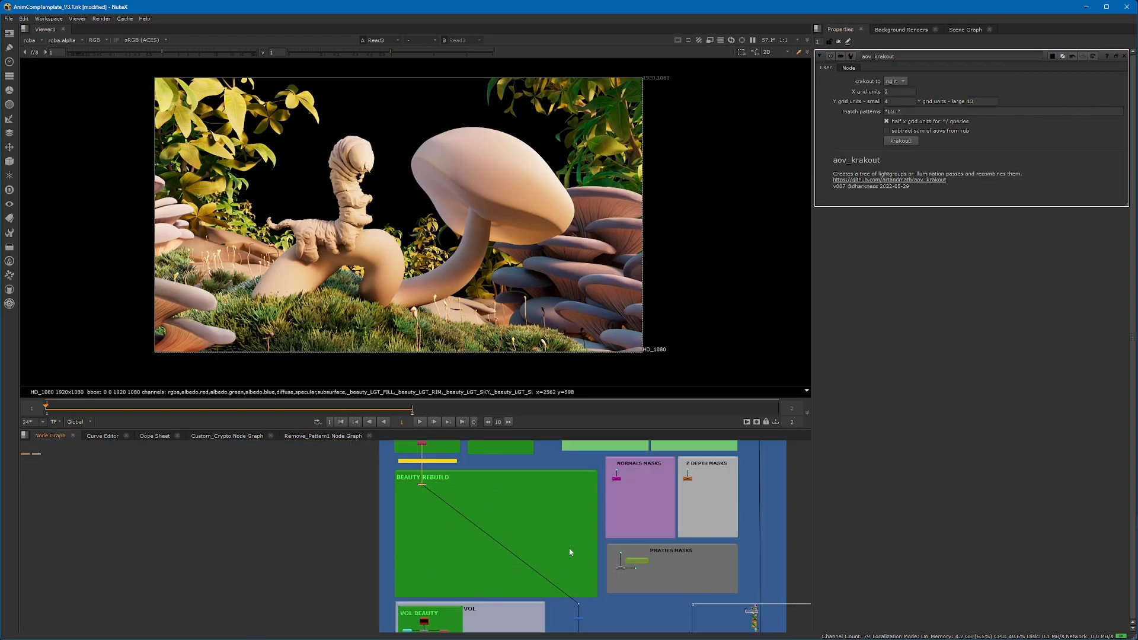
# Open the Vb_CC_GLOBAL node's properties and examine its place between BEAUTY REBUILD and the ATMO group.
pyautogui.scroll(-2, 533, 509)
pyautogui.scroll(4, 524, 521)
pyautogui.moveTo(525, 485); pyautogui.dragTo(507, 540)
pyautogui.moveTo(531, 548); pyautogui.dragTo(508, 525, button='middle')
pyautogui.scroll(4, 458, 493)
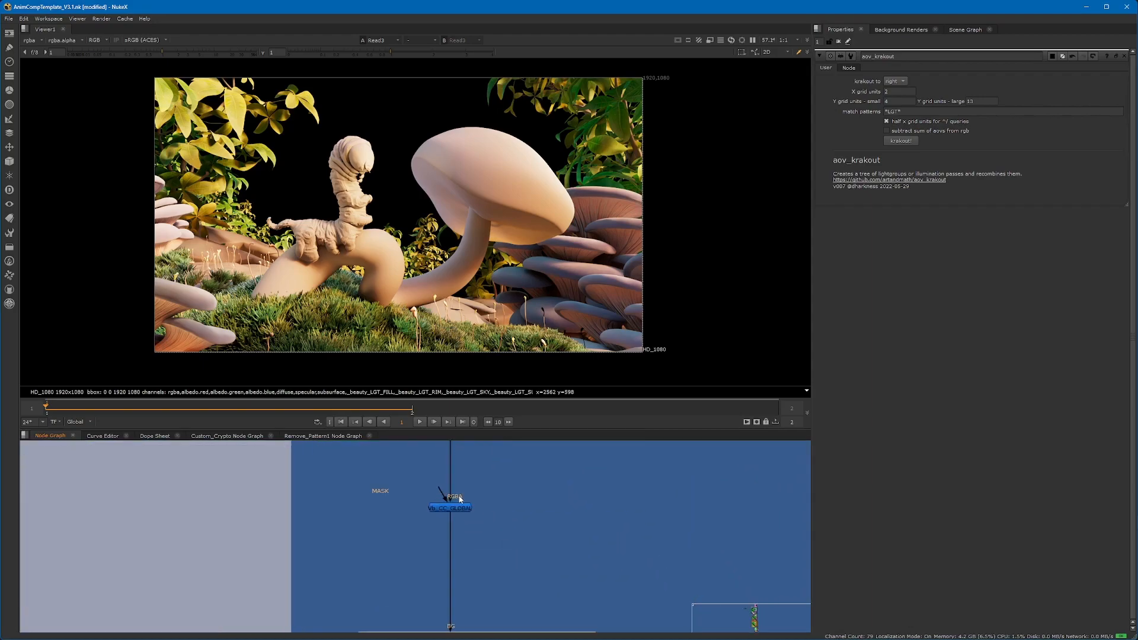
pyautogui.scroll(-2, 460, 500)
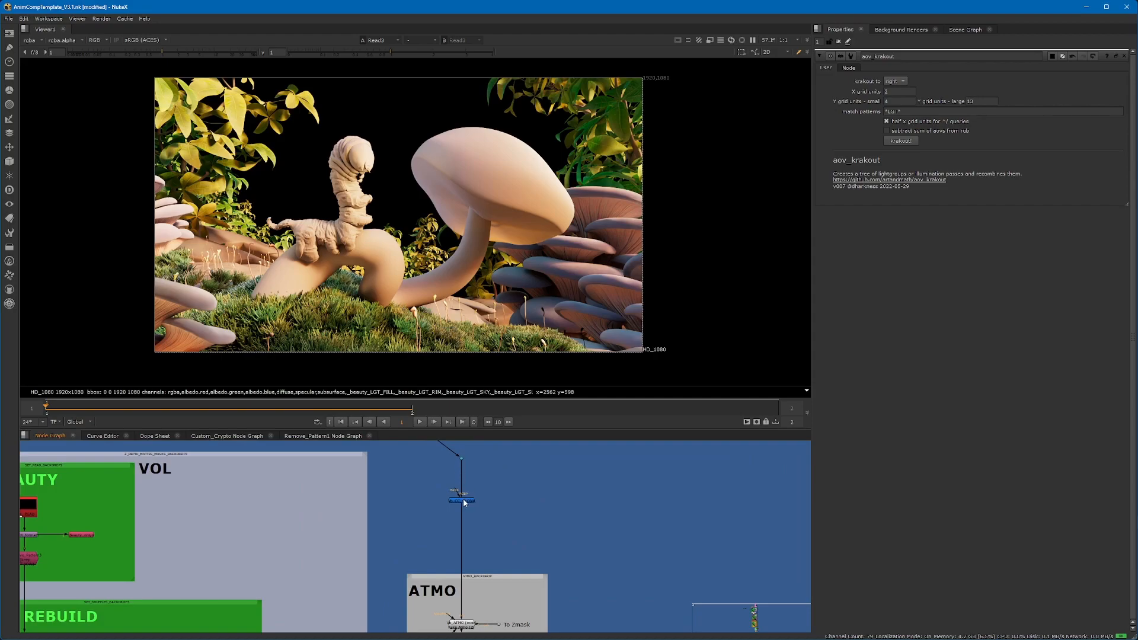
pyautogui.doubleClick(461, 501)
pyautogui.scroll(2, 463, 503)
pyautogui.scroll(2, 464, 503)
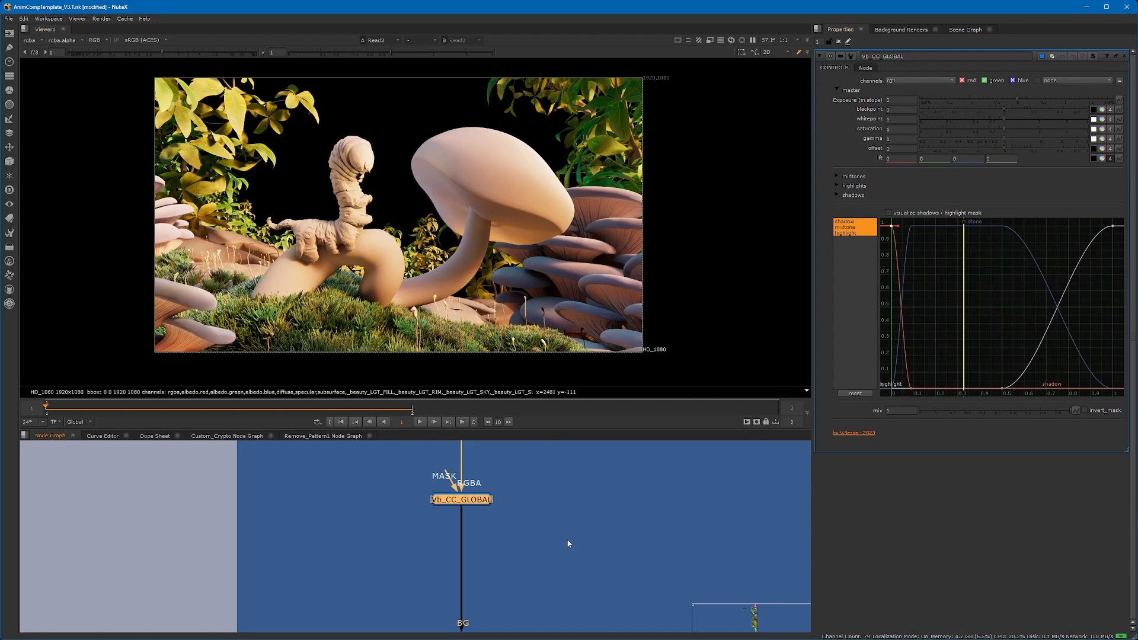
pyautogui.scroll(-4, 474, 510)
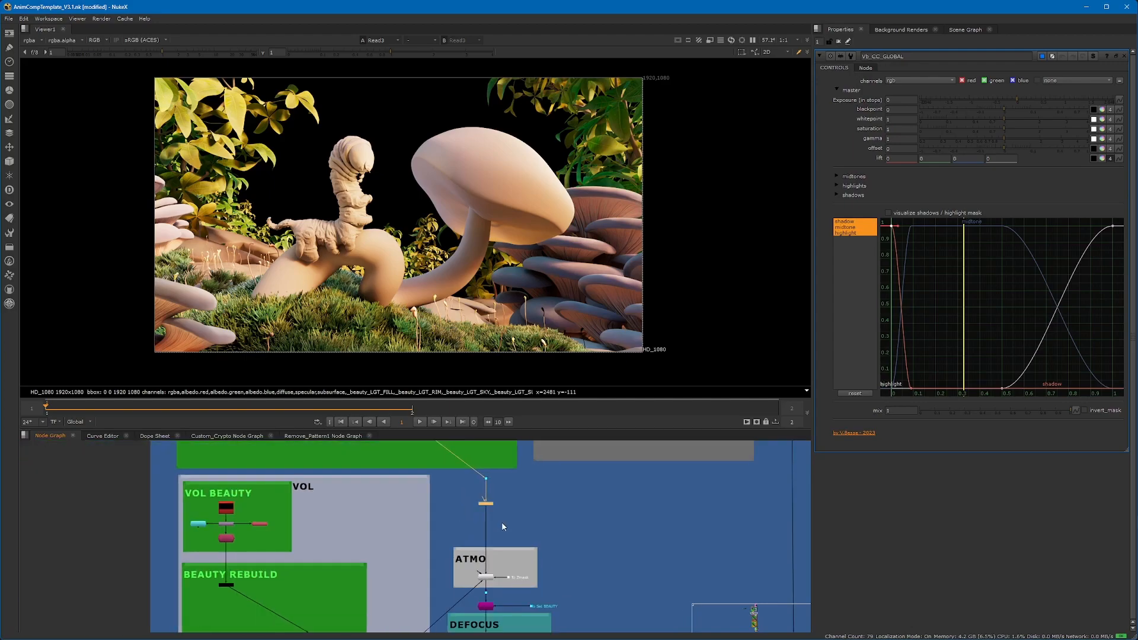
pyautogui.scroll(4, 483, 475)
pyautogui.scroll(3, 480, 474)
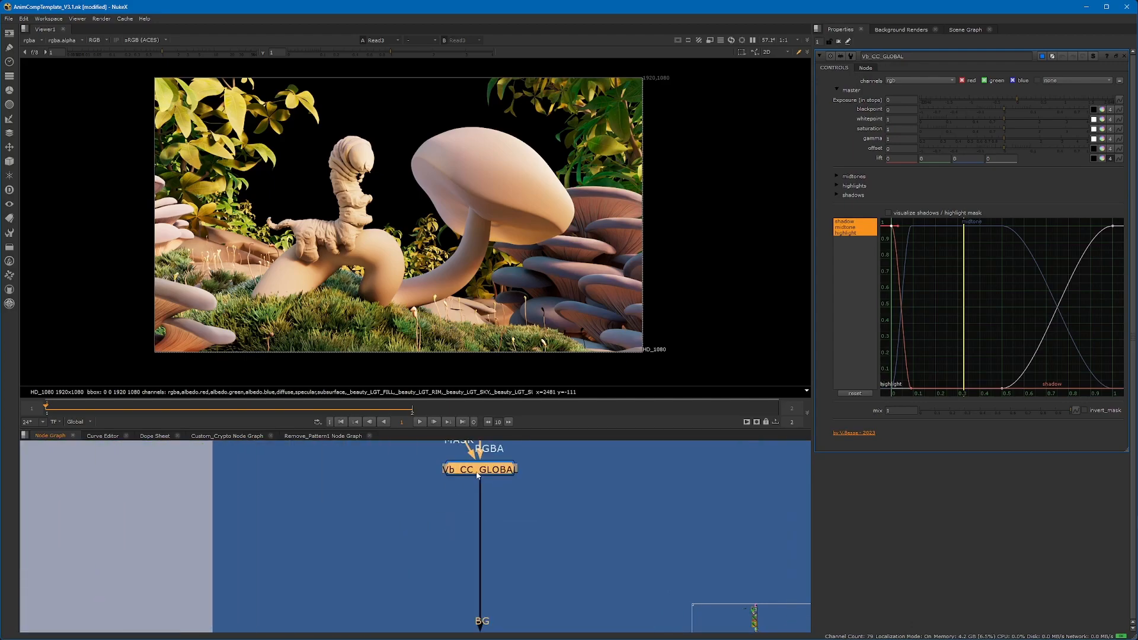
# Show the Vb_ATMO node's output in the viewer and open its properties.
pyautogui.scroll(-3, 537, 500)
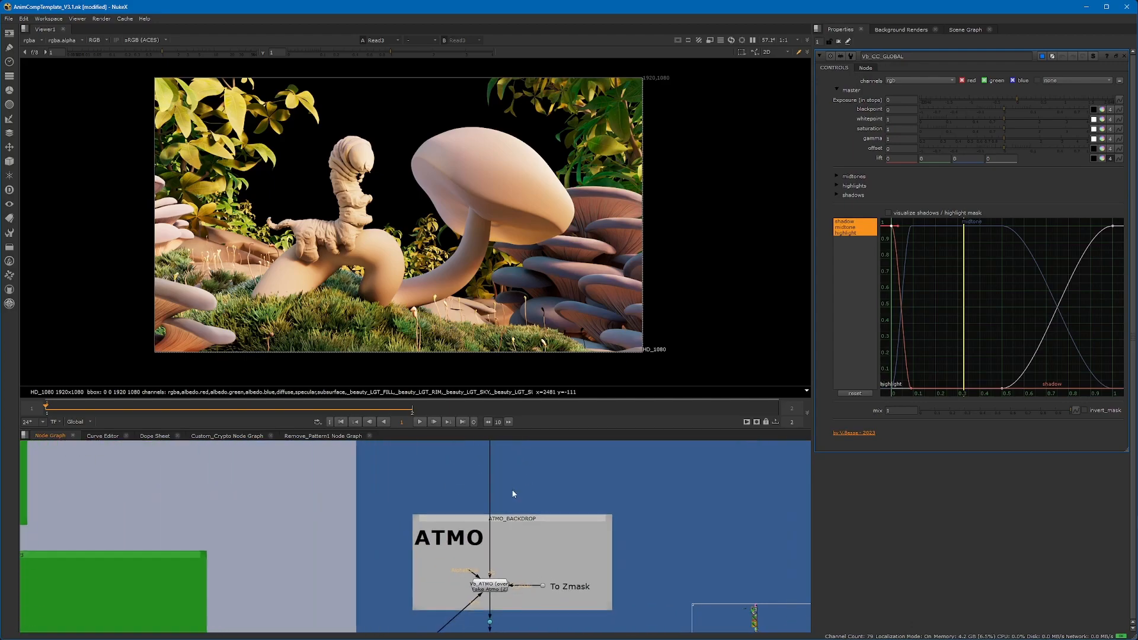
pyautogui.moveTo(489, 579); pyautogui.dragTo(508, 528, button='middle')
pyautogui.click(512, 536)
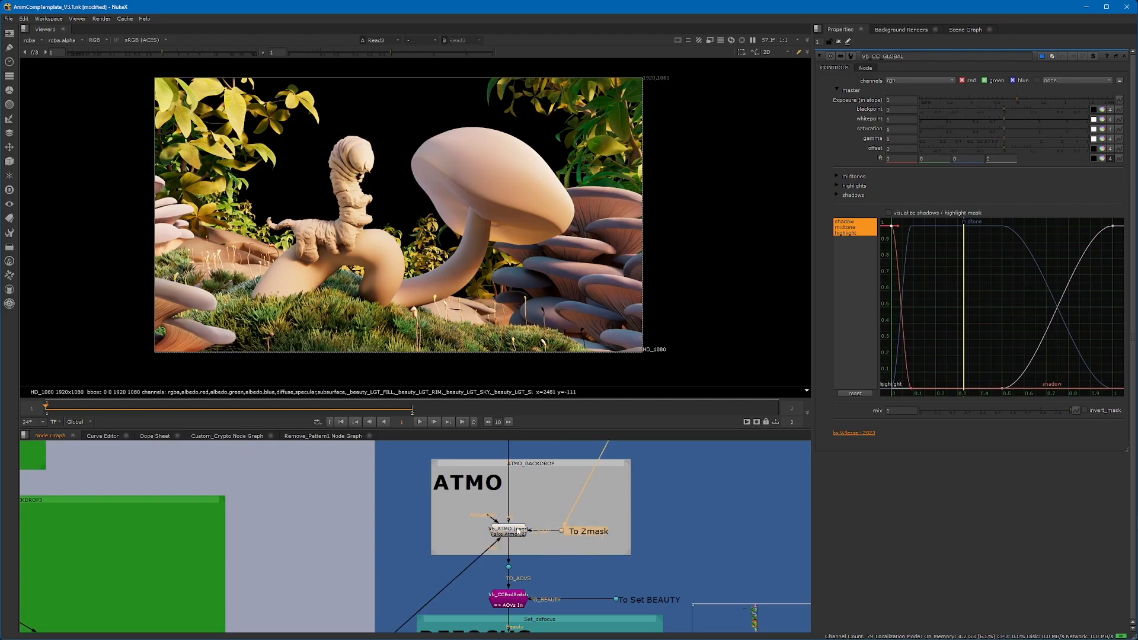
pyautogui.press('1')
pyautogui.doubleClick(509, 530)
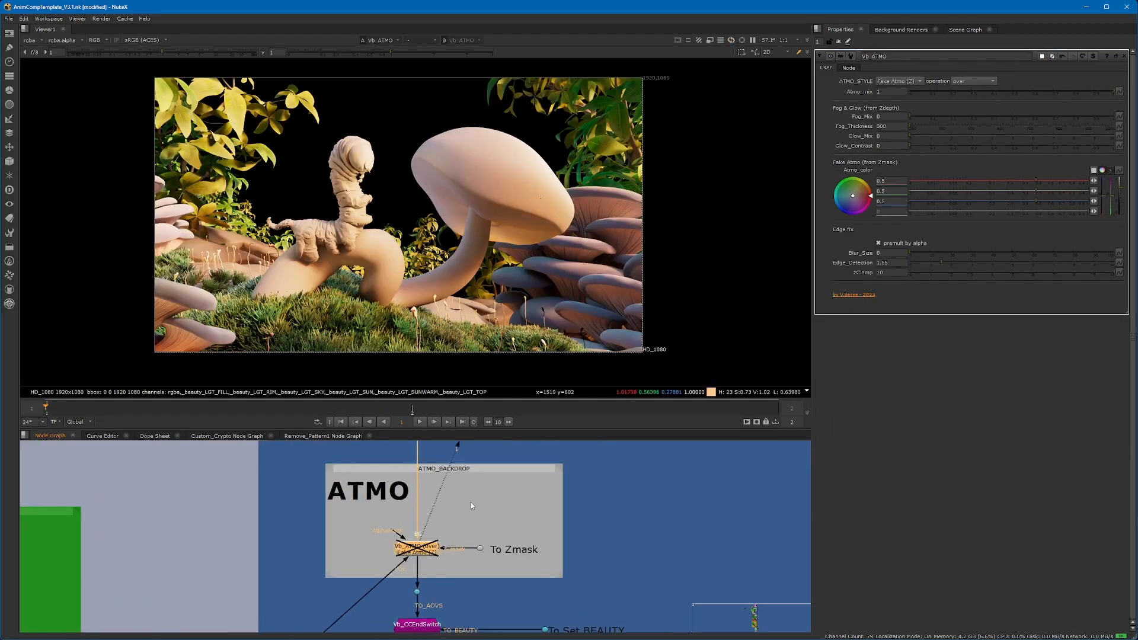
# Show the output of Vb_CCEndSwitch above the DEFOCUS group in the viewer and open its properties.
pyautogui.scroll(-1, 490, 561)
pyautogui.moveTo(490, 562); pyautogui.dragTo(510, 488, button='middle')
pyautogui.click(452, 547)
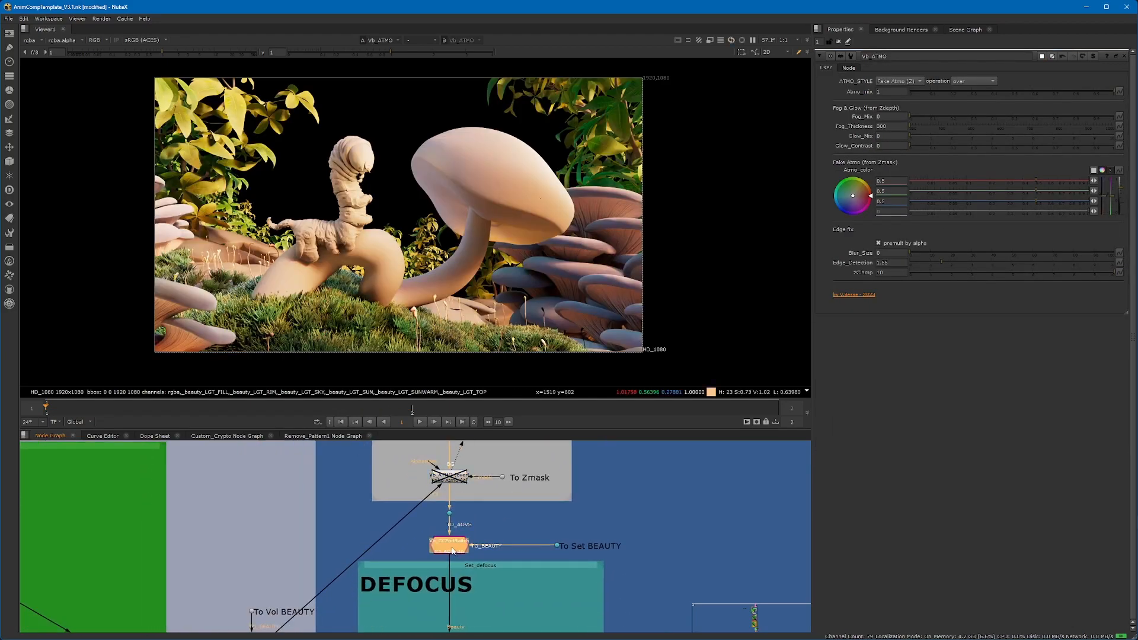
pyautogui.scroll(5, 452, 548)
pyautogui.doubleClick(468, 536)
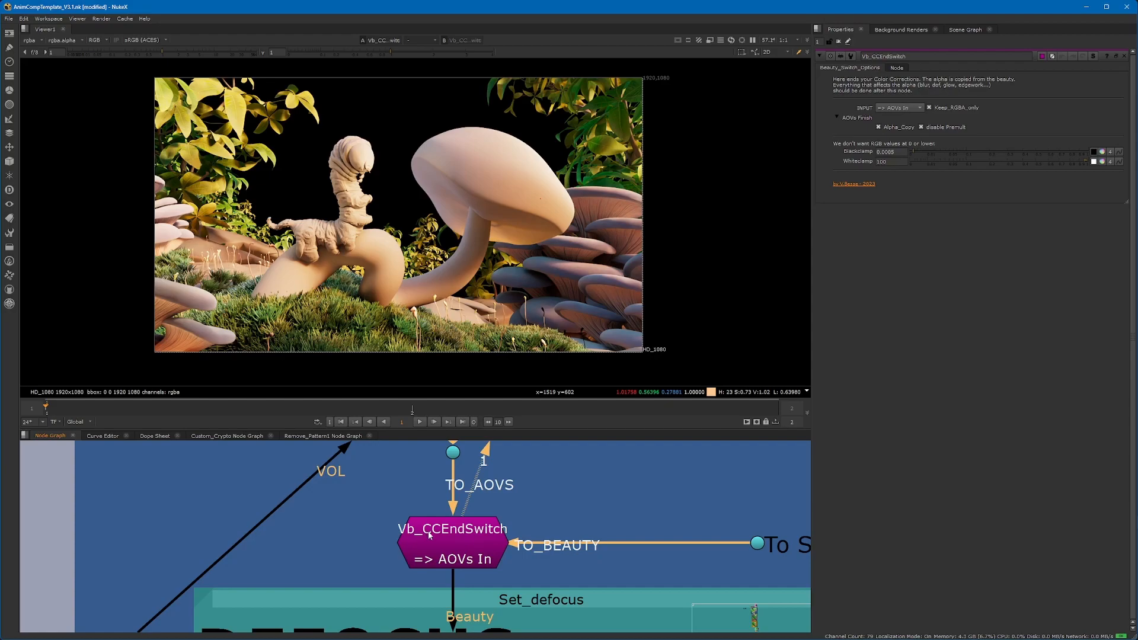
pyautogui.click(459, 531)
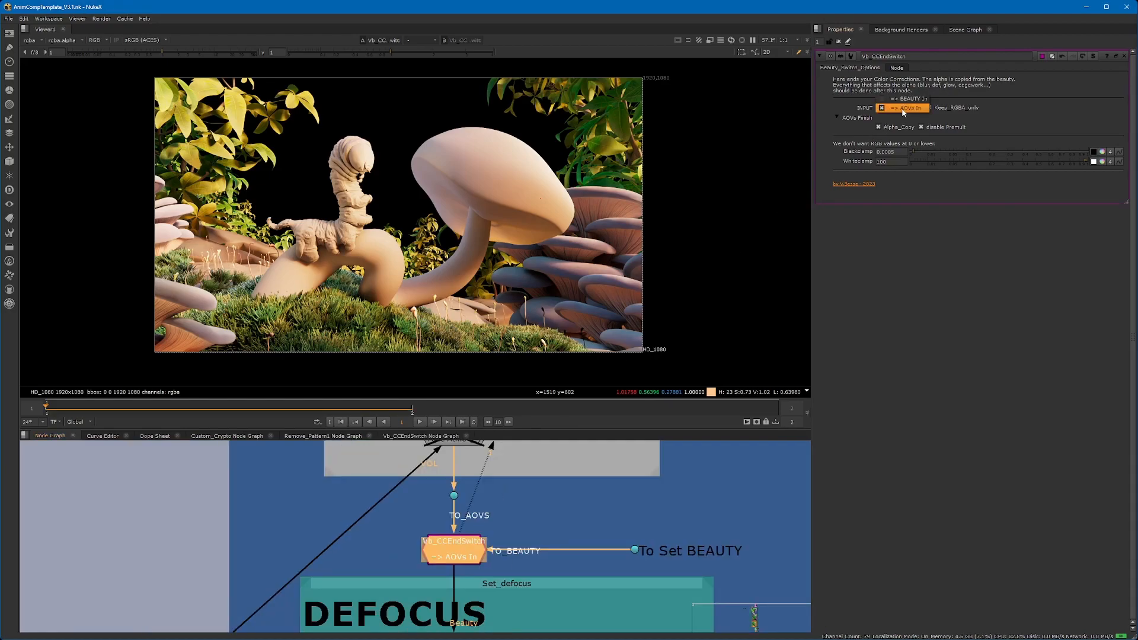
# Switch Vb_CCEndSwitch's INPUT to => BEAUTY In and back to => AOVs In to compare the two results.
pyautogui.click(905, 102)
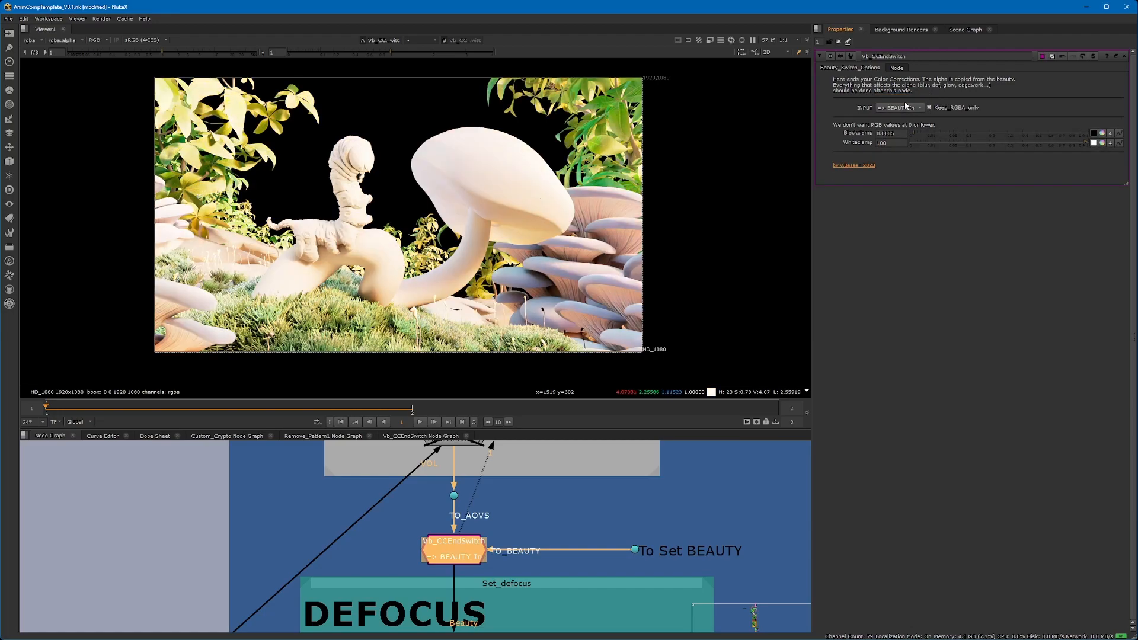
pyautogui.click(905, 108)
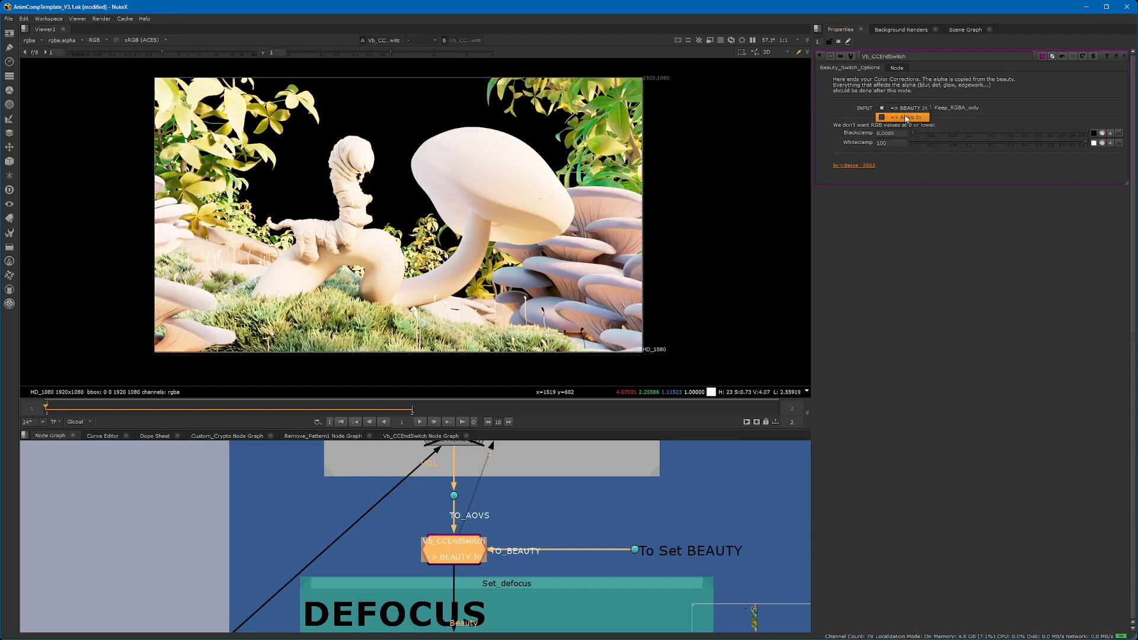
pyautogui.click(905, 115)
pyautogui.moveTo(415, 484); pyautogui.dragTo(718, 590)
pyautogui.click(446, 550)
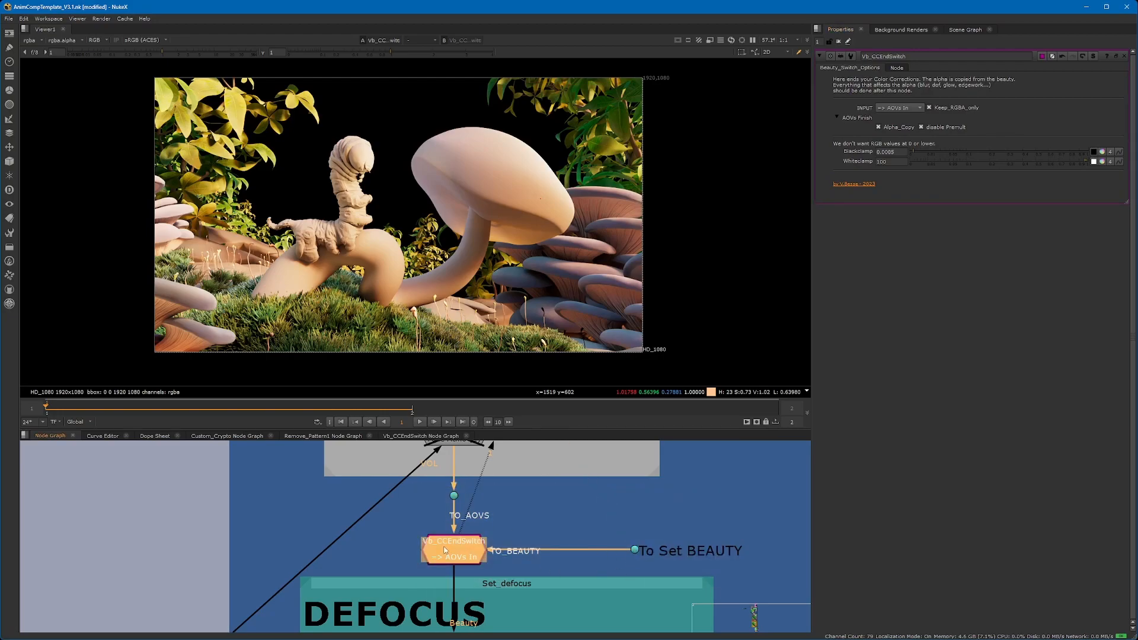
# Examine Vb_CCEndSwitch's Keep_RGBA_only and Alpha_Copy options and the To Set BEAUTY dot that feeds the node.
pyautogui.moveTo(955, 111)
pyautogui.scroll(-3, 383, 567)
pyautogui.scroll(4, 461, 529)
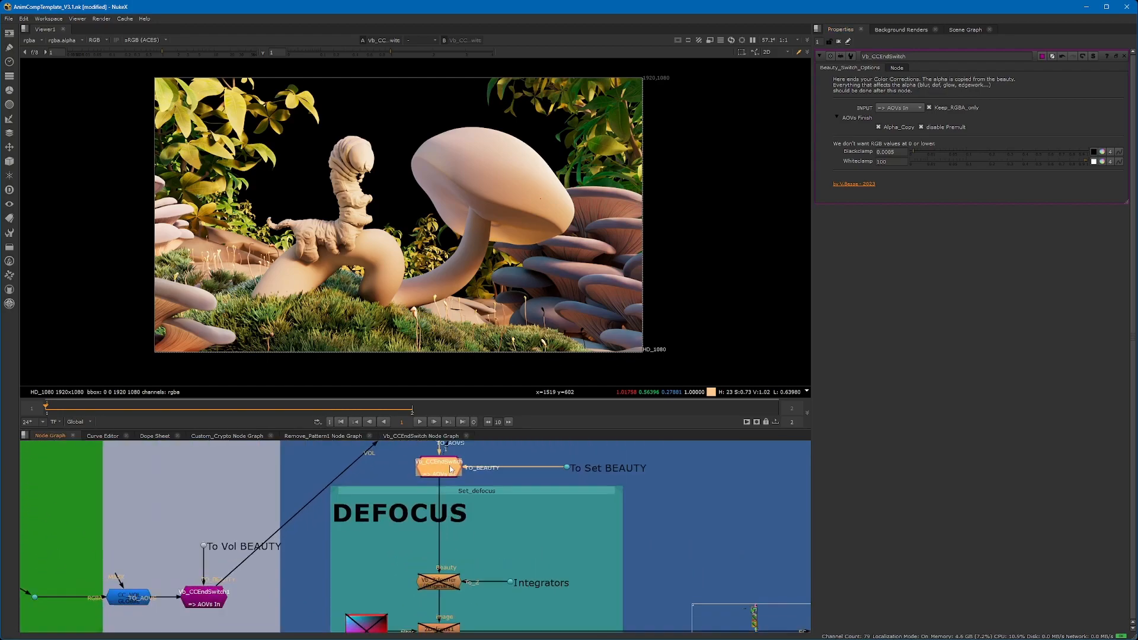
pyautogui.scroll(2, 461, 529)
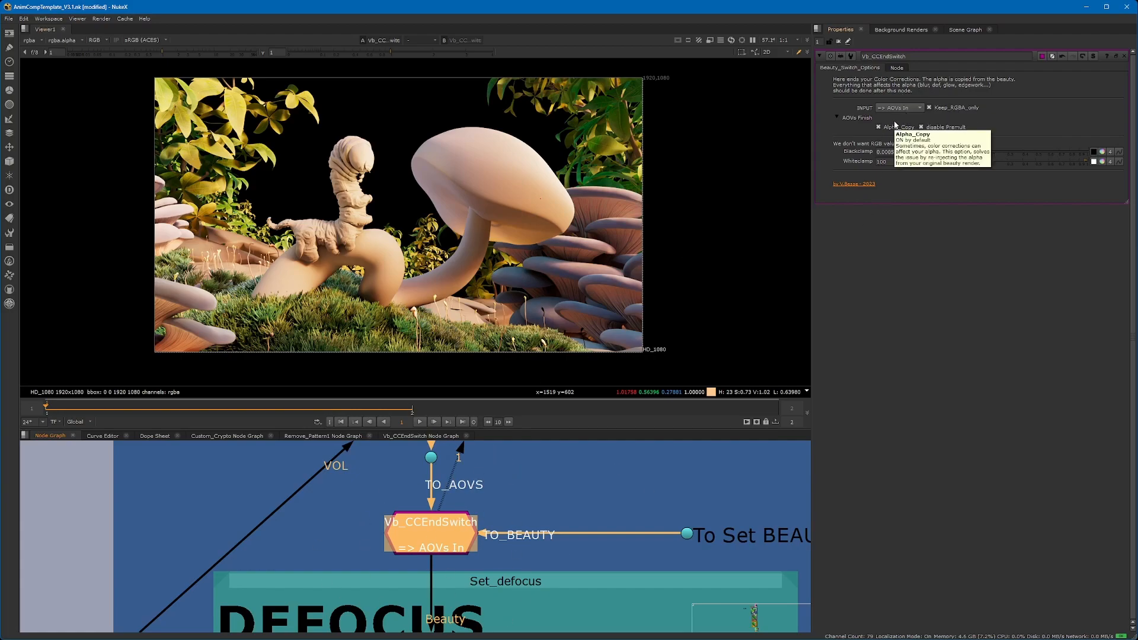
pyautogui.moveTo(890, 133)
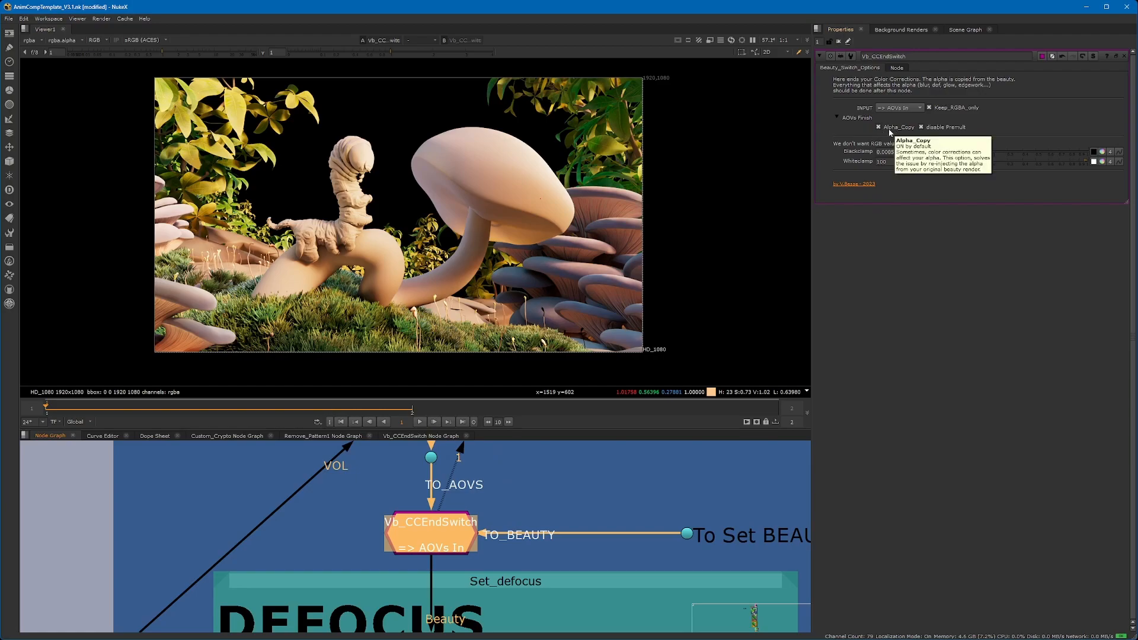
pyautogui.moveTo(652, 485); pyautogui.dragTo(735, 574)
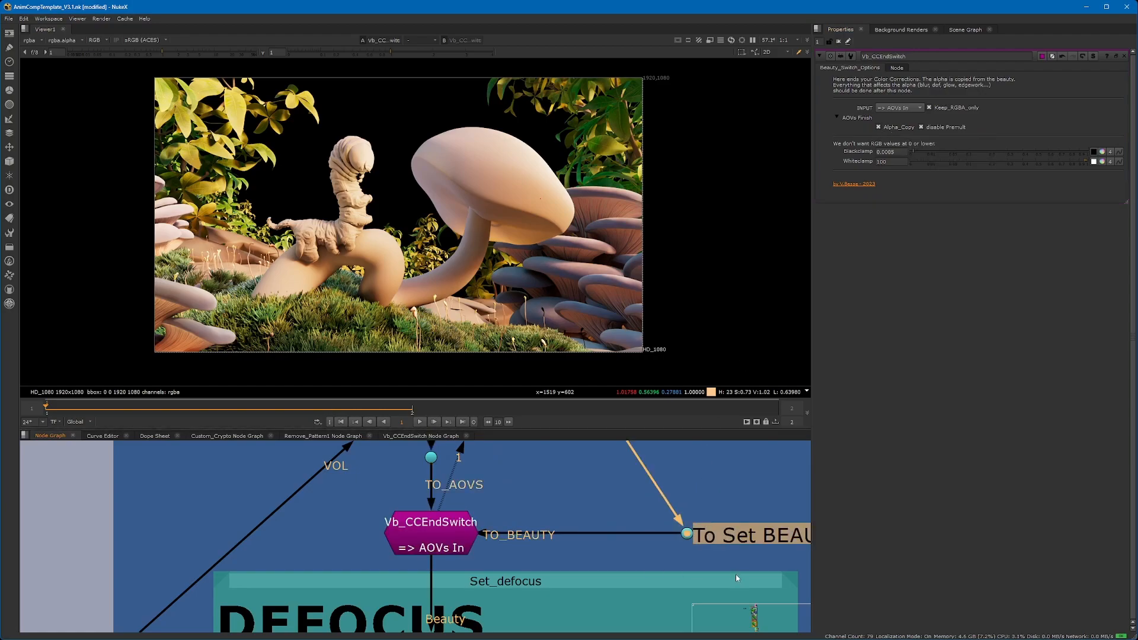
pyautogui.click(435, 532)
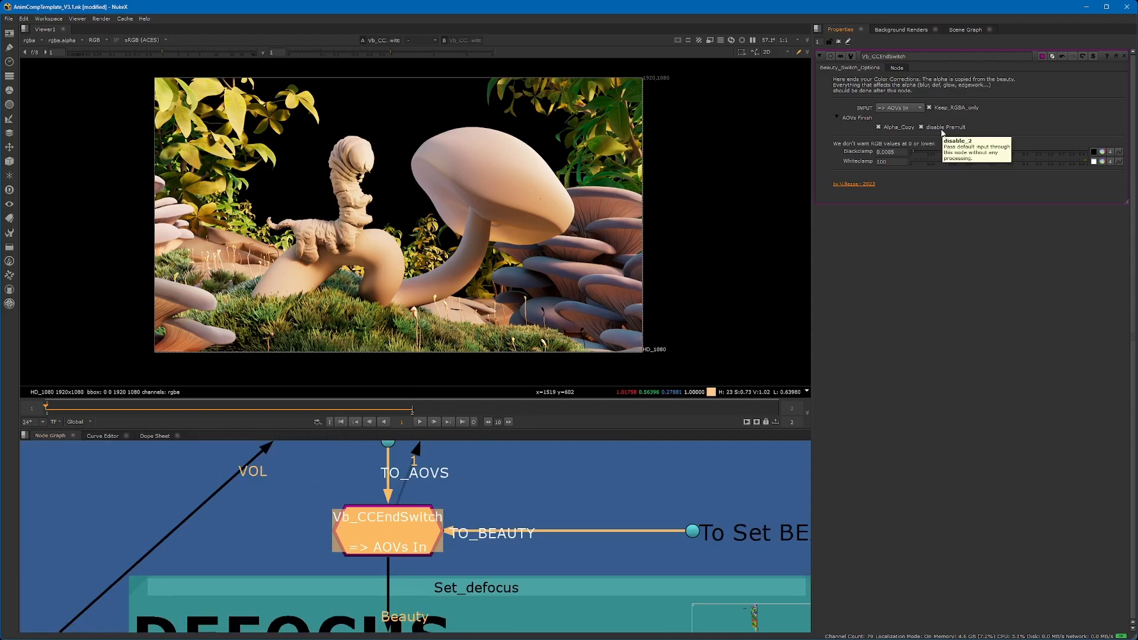
# Revisit the Remove_Pattern node and premult note by the BEAUTY group and return to Vb_CCEndSwitch.
pyautogui.scroll(-10, 560, 508)
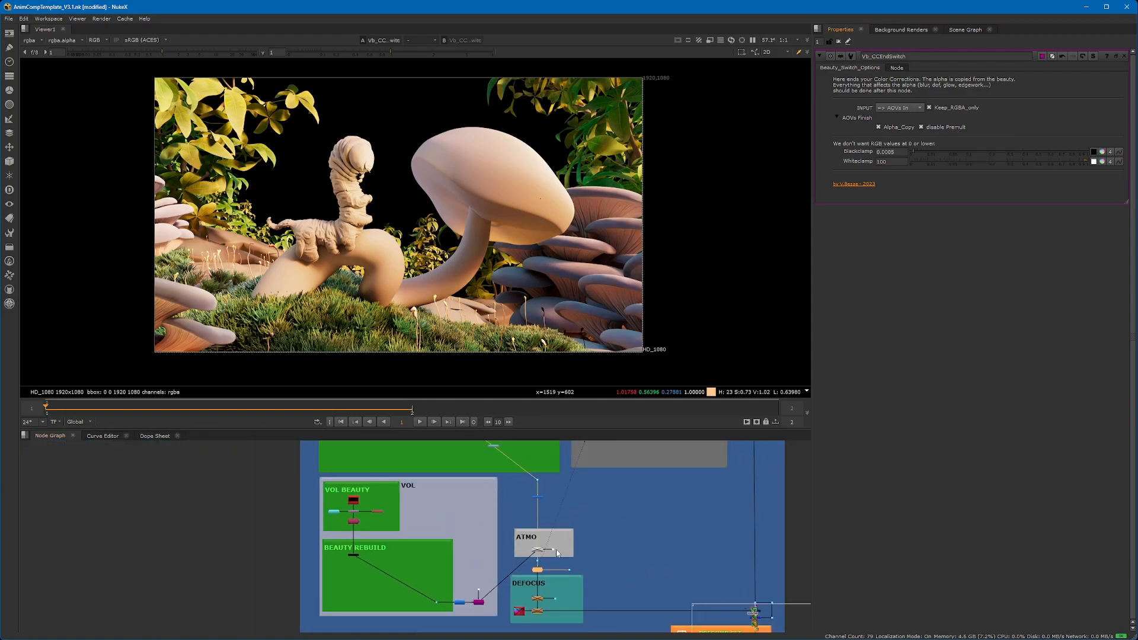
pyautogui.moveTo(560, 509); pyautogui.dragTo(592, 628, button='middle')
pyautogui.scroll(10, 497, 541)
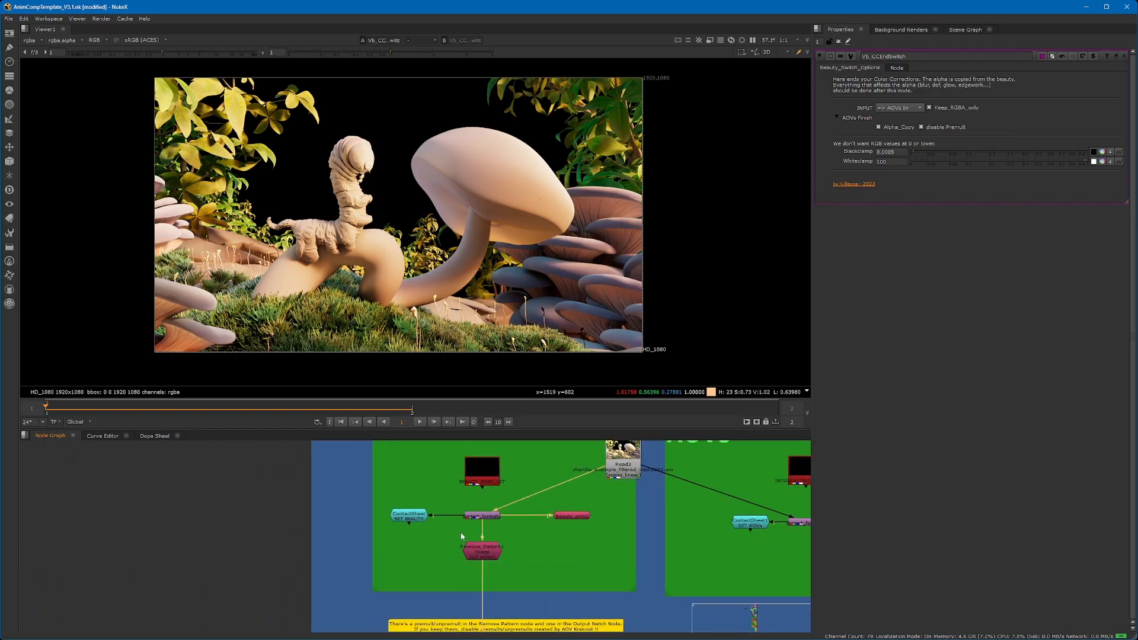
pyautogui.scroll(-8, 508, 560)
pyautogui.scroll(5, 545, 463)
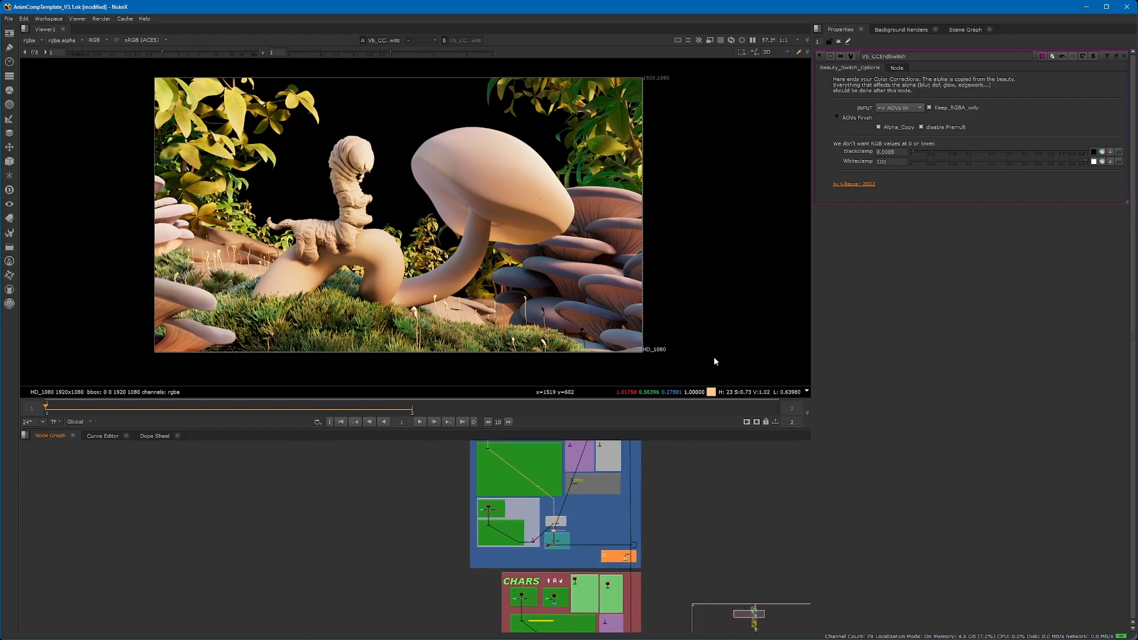
pyautogui.scroll(10, 588, 535)
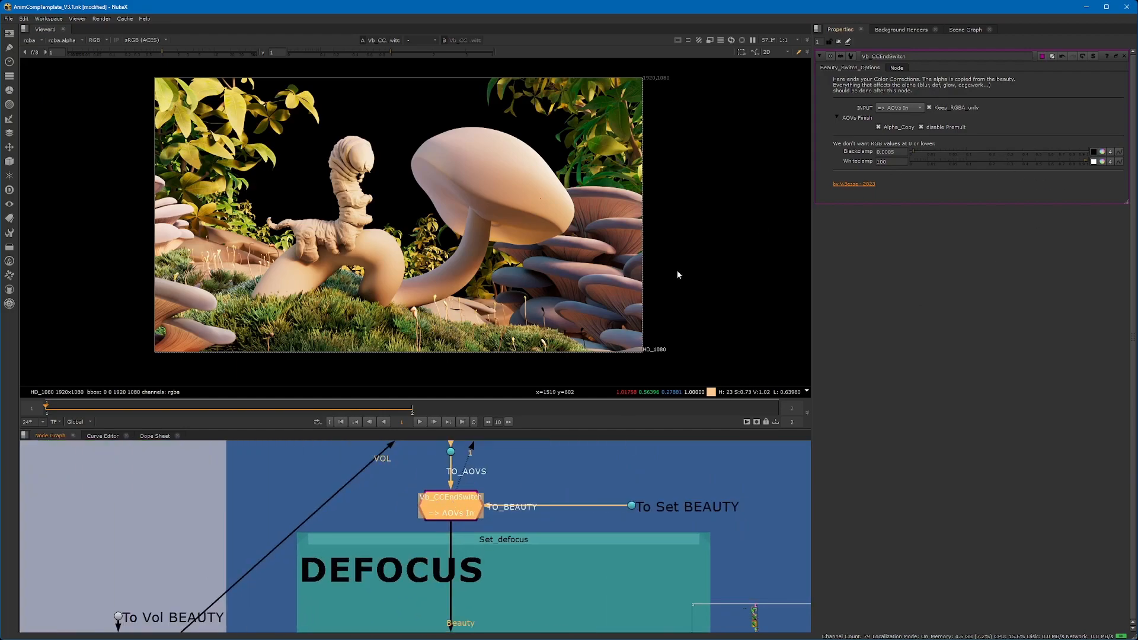
# Toggle Vb_CCEndSwitch's disable Premult option off and on, and examine its Blackclamp and Whiteclamp fields.
pyautogui.click(940, 129)
pyautogui.click(940, 129)
pyautogui.click(903, 153)
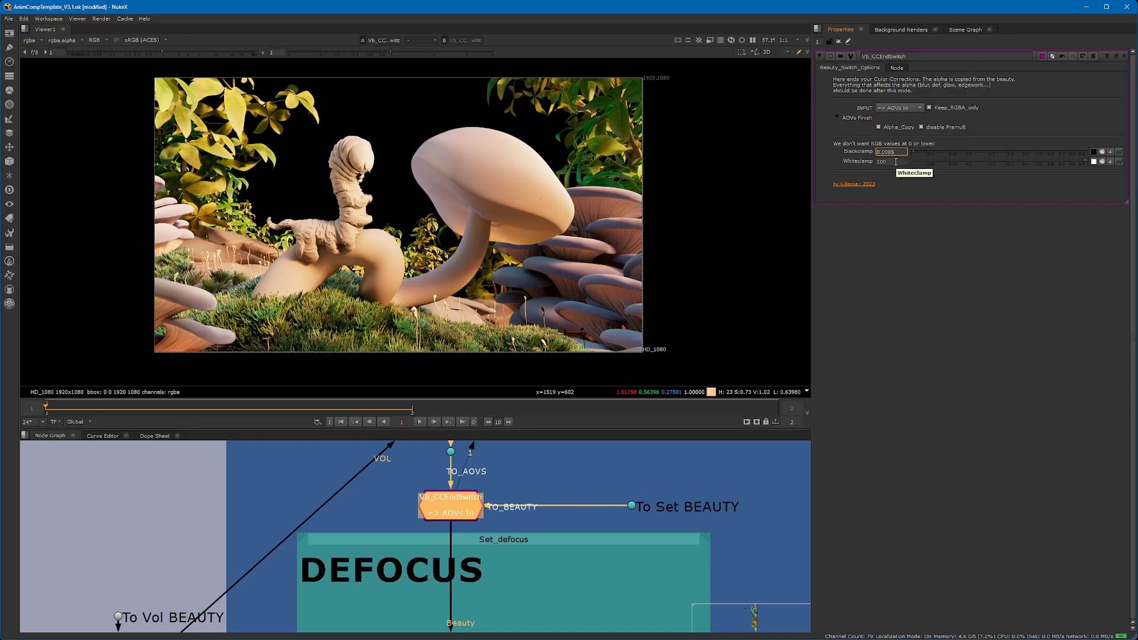
pyautogui.doubleClick(895, 161)
pyautogui.click(902, 162)
pyautogui.scroll(5, 424, 498)
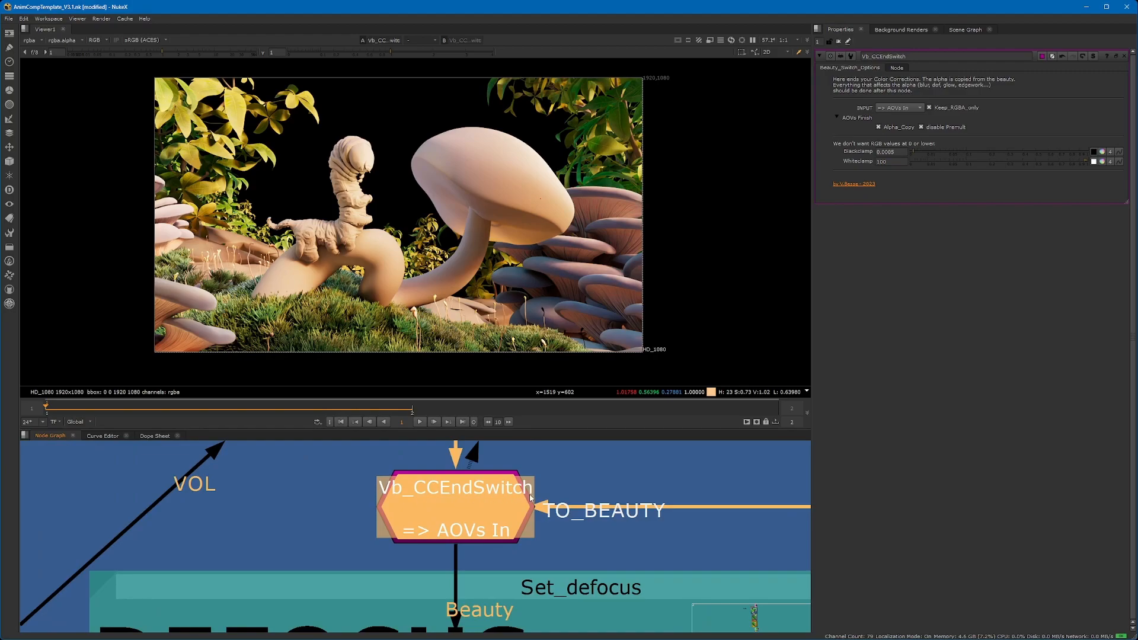
# Select the whole DEFOCUS group below Vb_CCEndSwitch, including its nodes and backdrop.
pyautogui.scroll(-8, 471, 494)
pyautogui.moveTo(477, 535); pyautogui.dragTo(398, 501, button='middle')
pyautogui.moveTo(297, 463); pyautogui.dragTo(462, 581)
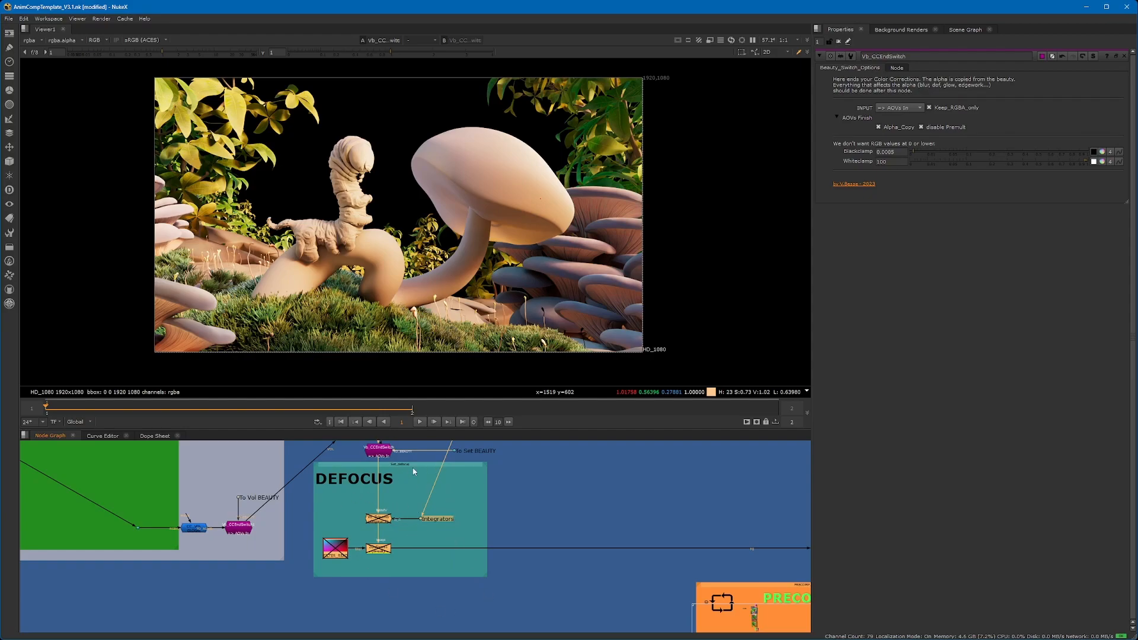
pyautogui.moveTo(287, 460); pyautogui.dragTo(524, 597)
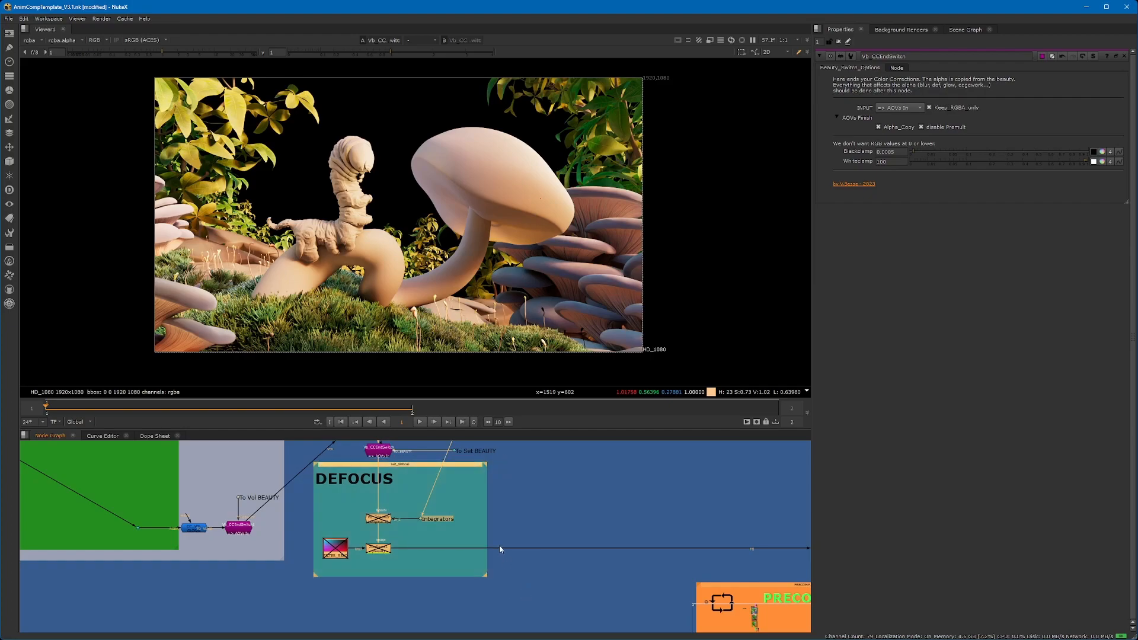
# Select and examine the VOL section with its VOL BEAUTY and BEAUTY REBUILD groups.
pyautogui.scroll(-7, 499, 549)
pyautogui.moveTo(439, 543); pyautogui.dragTo(520, 574, button='middle')
pyautogui.scroll(2, 453, 530)
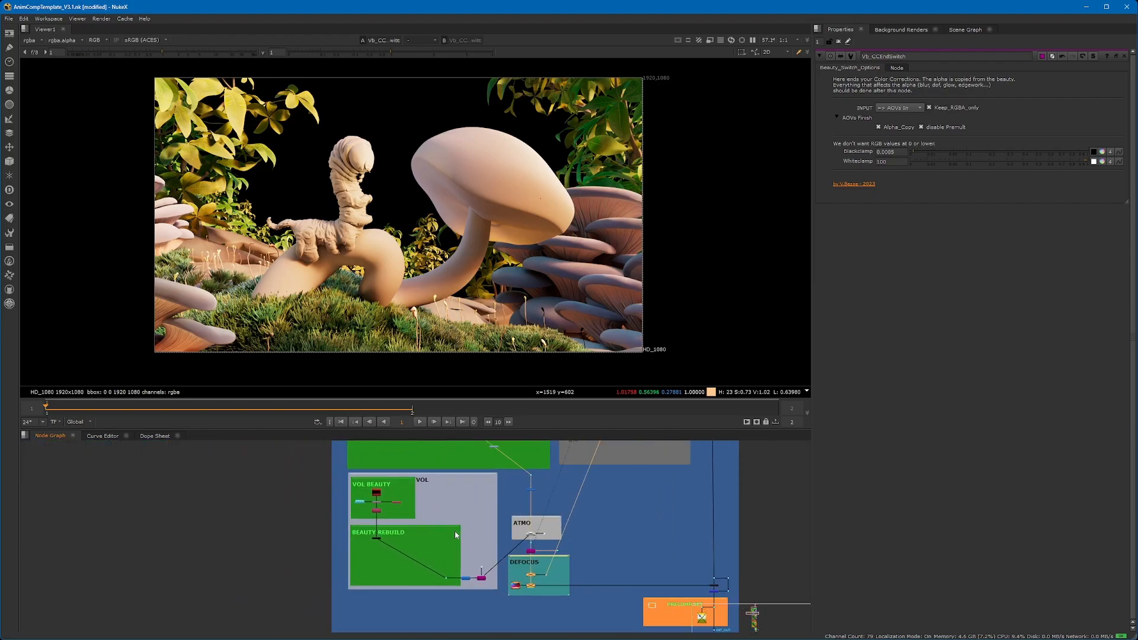
pyautogui.moveTo(442, 519); pyautogui.dragTo(376, 512, button='middle')
pyautogui.moveTo(255, 456); pyautogui.dragTo(456, 610)
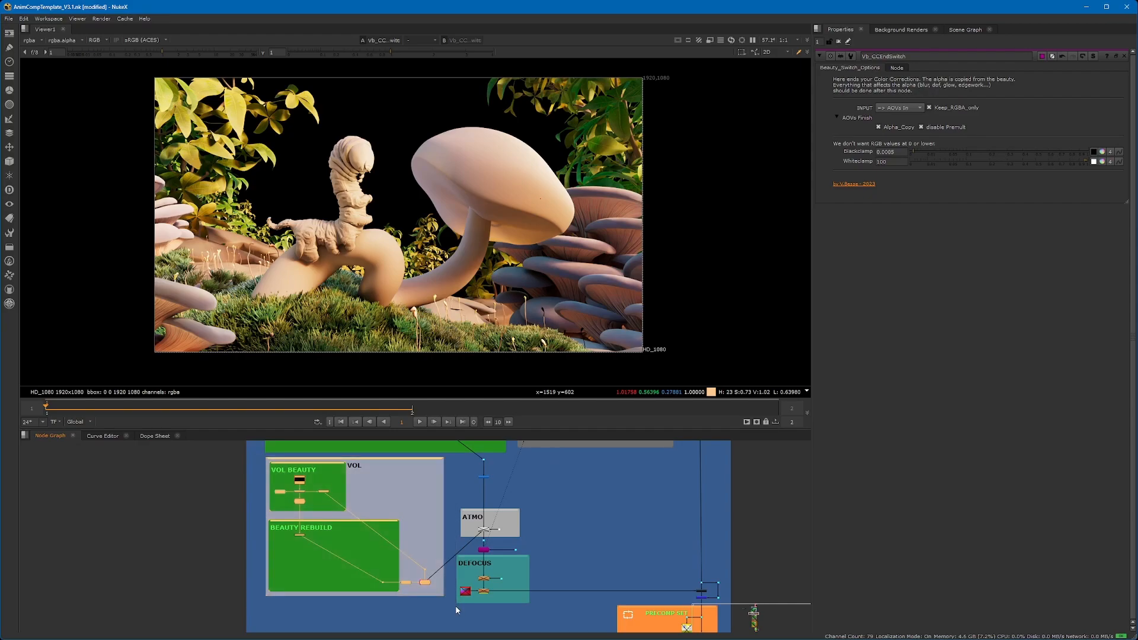
pyautogui.click(410, 480)
pyautogui.moveTo(451, 457); pyautogui.dragTo(264, 612)
pyautogui.scroll(3, 300, 483)
pyautogui.click(347, 475)
# Open the Vb_ATMO node's properties in the ATMO group.
pyautogui.scroll(-3, 346, 479)
pyautogui.moveTo(510, 549); pyautogui.dragTo(450, 552, button='middle')
pyautogui.scroll(2, 451, 552)
pyautogui.scroll(2, 411, 547)
pyautogui.doubleClick(363, 529)
pyautogui.moveTo(367, 527); pyautogui.dragTo(403, 515, button='middle')
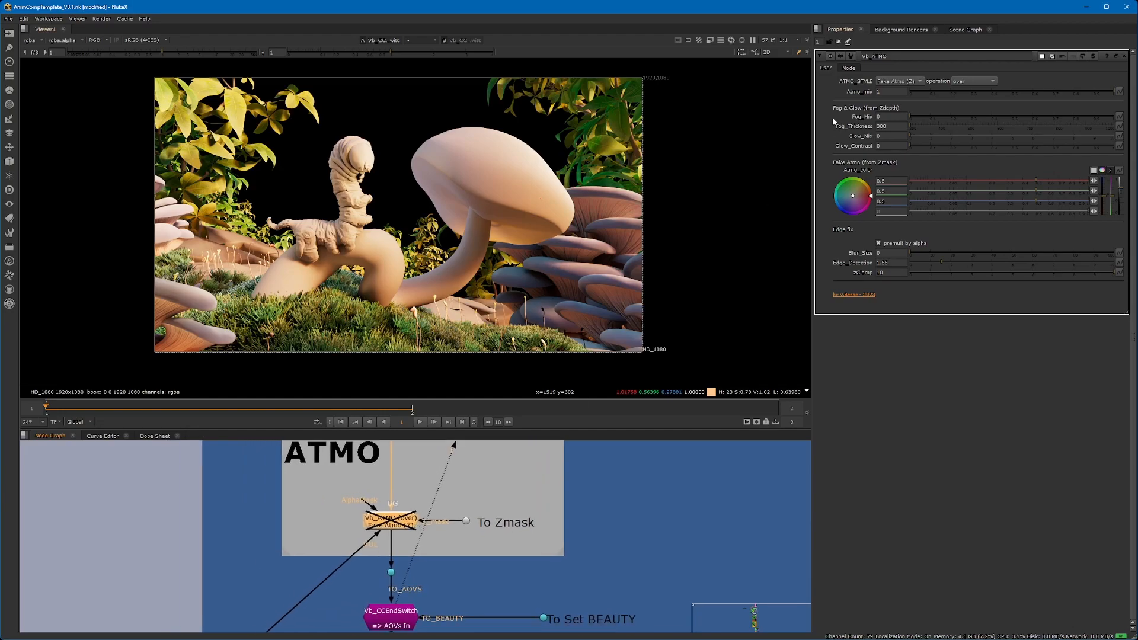
# Switch Vb_ATMO's ATMO_STYLE to Vol and back to Fake Atmo (Z) to compare the two modes.
pyautogui.click(907, 82)
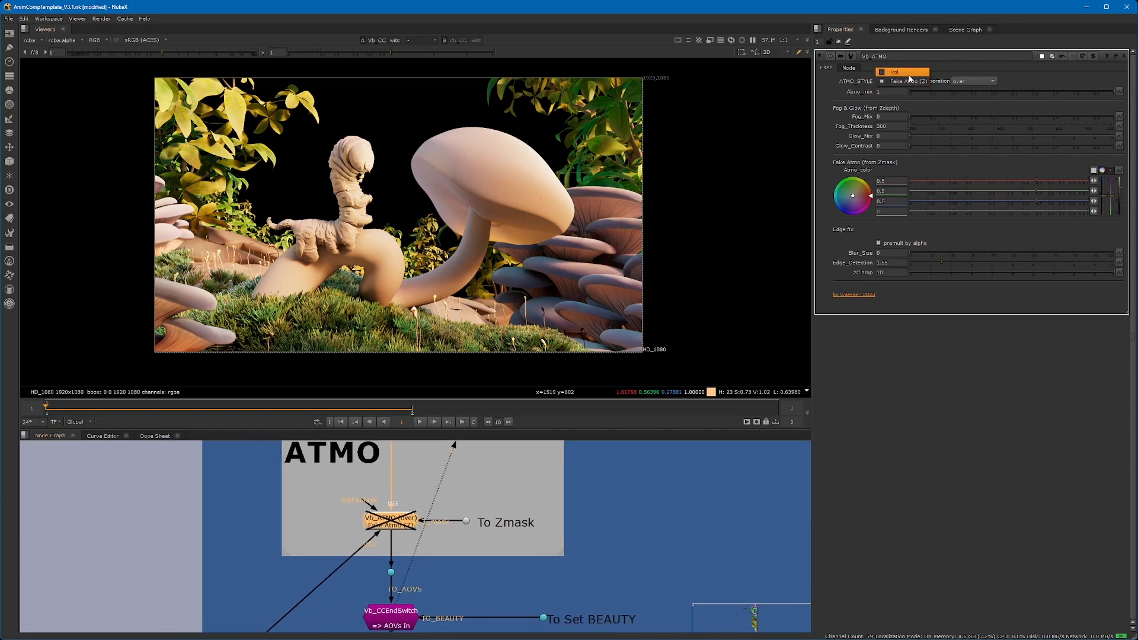
pyautogui.click(894, 74)
pyautogui.click(901, 80)
pyautogui.click(900, 90)
pyautogui.click(902, 81)
pyautogui.click(904, 72)
pyautogui.click(904, 80)
pyautogui.click(903, 91)
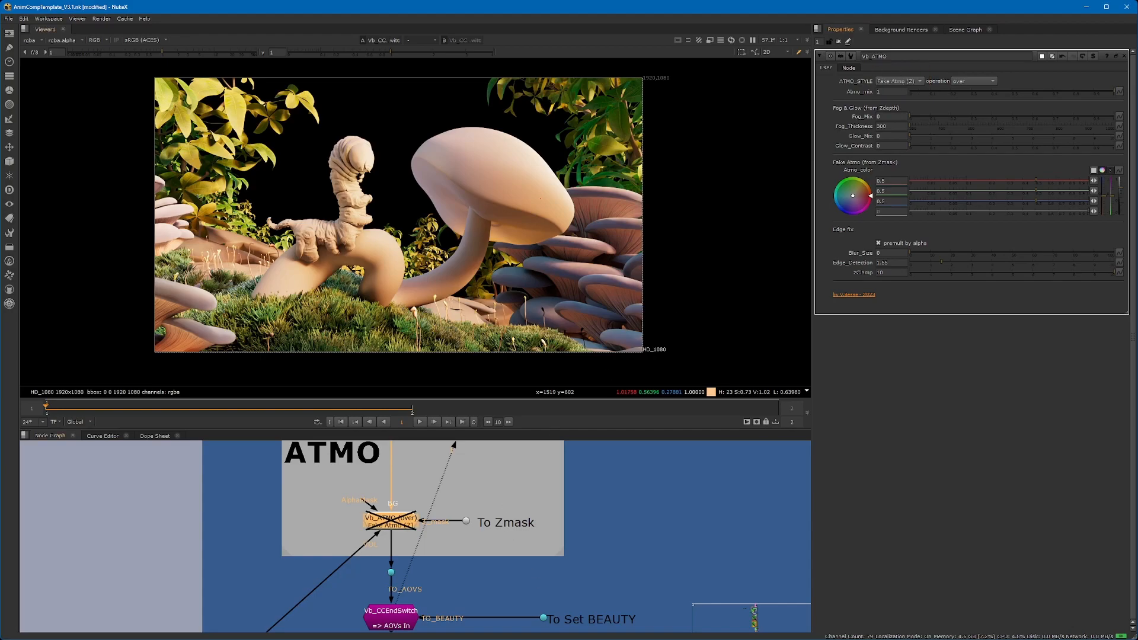
# Open and examine the properties of the bm_Lightwrap node above the PRECOMP SET group.
pyautogui.scroll(-9, 354, 551)
pyautogui.moveTo(453, 495); pyautogui.dragTo(354, 473, button='middle')
pyautogui.scroll(2, 443, 531)
pyautogui.moveTo(454, 534); pyautogui.dragTo(420, 491, button='middle')
pyautogui.scroll(5, 367, 513)
pyautogui.doubleClick(368, 526)
pyautogui.scroll(5, 420, 492)
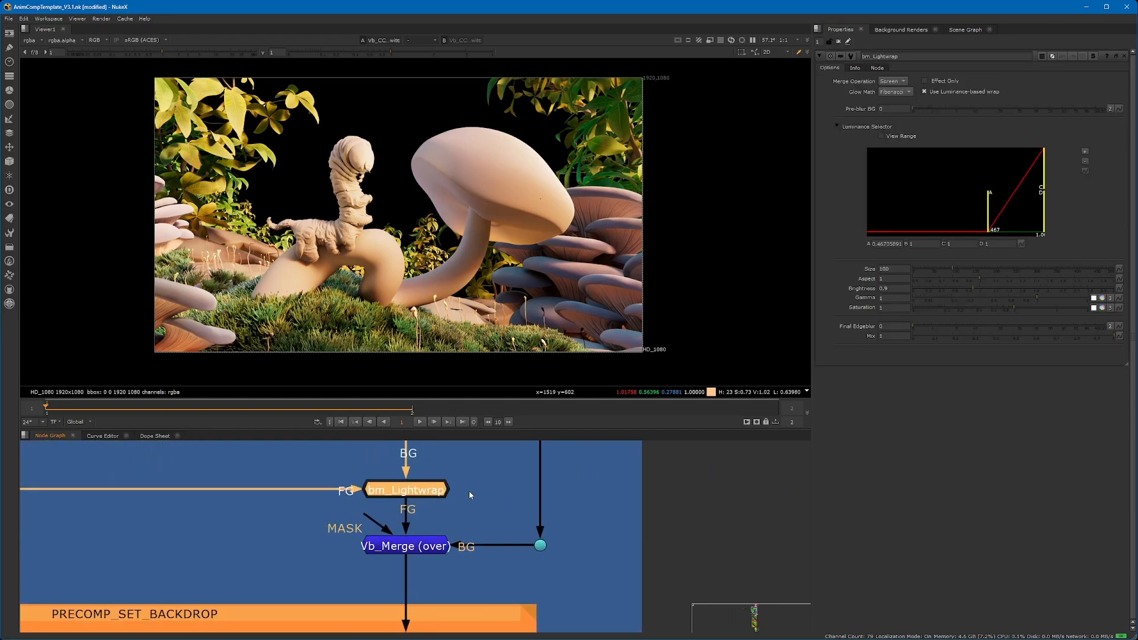
pyautogui.scroll(-5, 468, 491)
pyautogui.scroll(3, 431, 489)
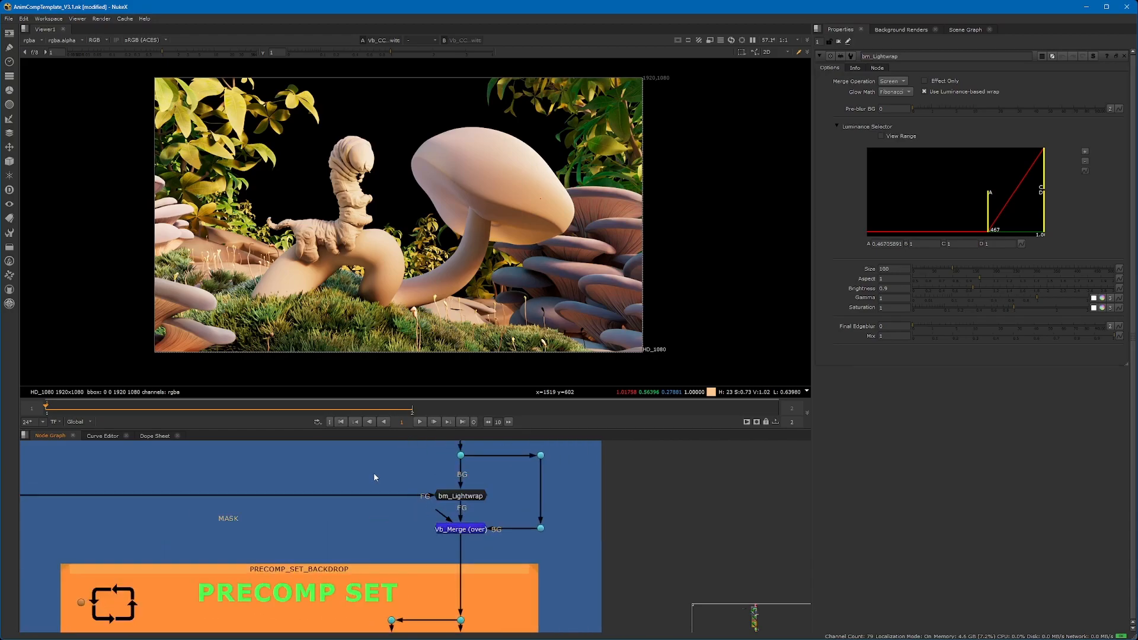
# Add a standard LightWrap node beside bm_Lightwrap to compare its settings, and delete it.
pyautogui.press('Tab')
pyautogui.write('light')
pyautogui.press('Down')
pyautogui.press('Down')
pyautogui.press('Return')
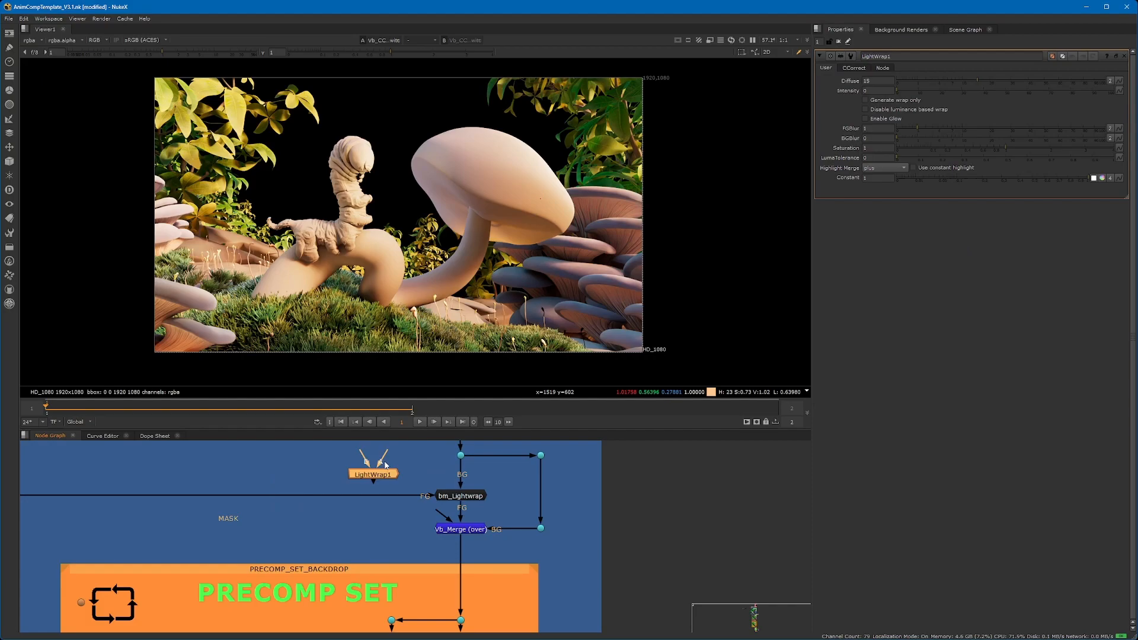
pyautogui.click(384, 486)
pyautogui.click(385, 477)
pyautogui.press('Delete')
# Open Vb_Merge's properties, examine its final_edgeblur setting and inspect the mushroom's edge up close in the viewer.
pyautogui.doubleClick(460, 528)
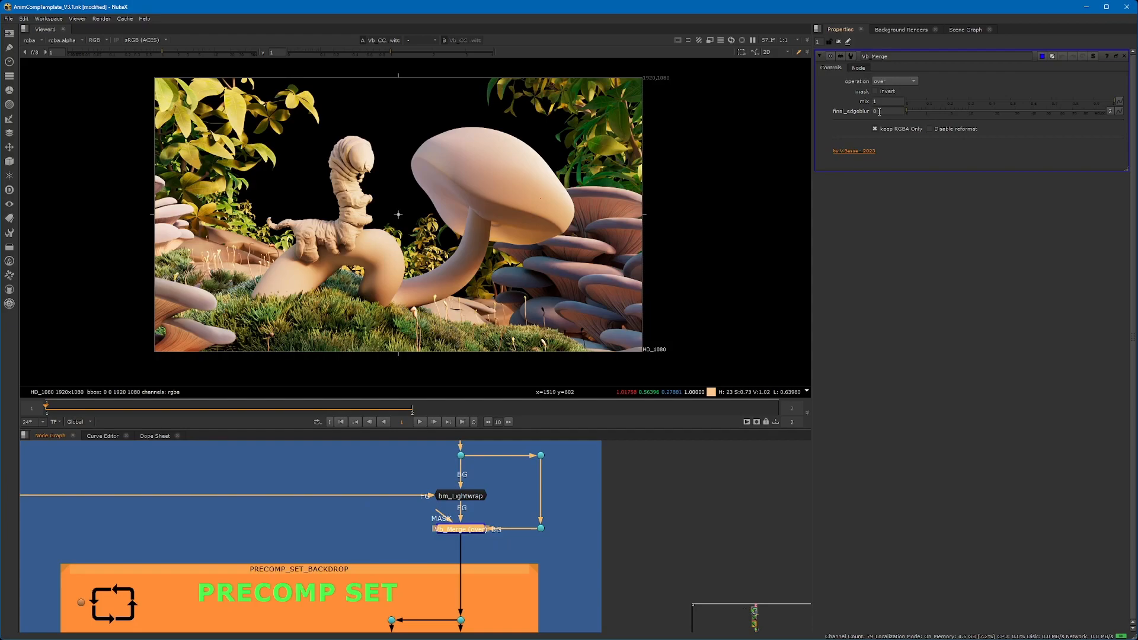
pyautogui.doubleClick(880, 110)
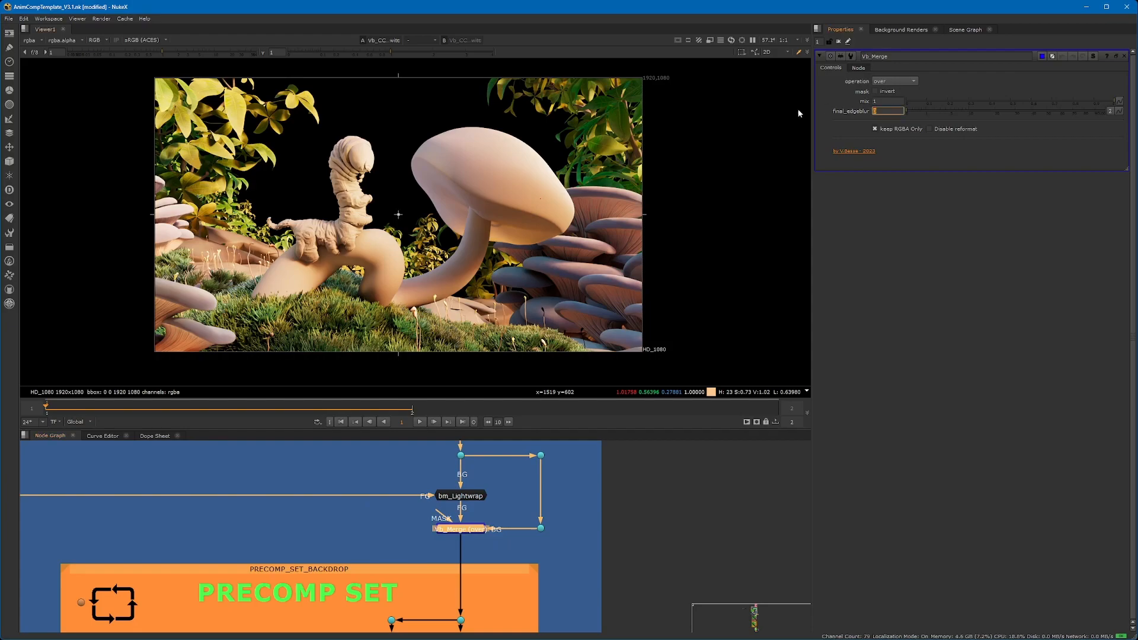
pyautogui.doubleClick(467, 500)
pyautogui.scroll(15, 554, 137)
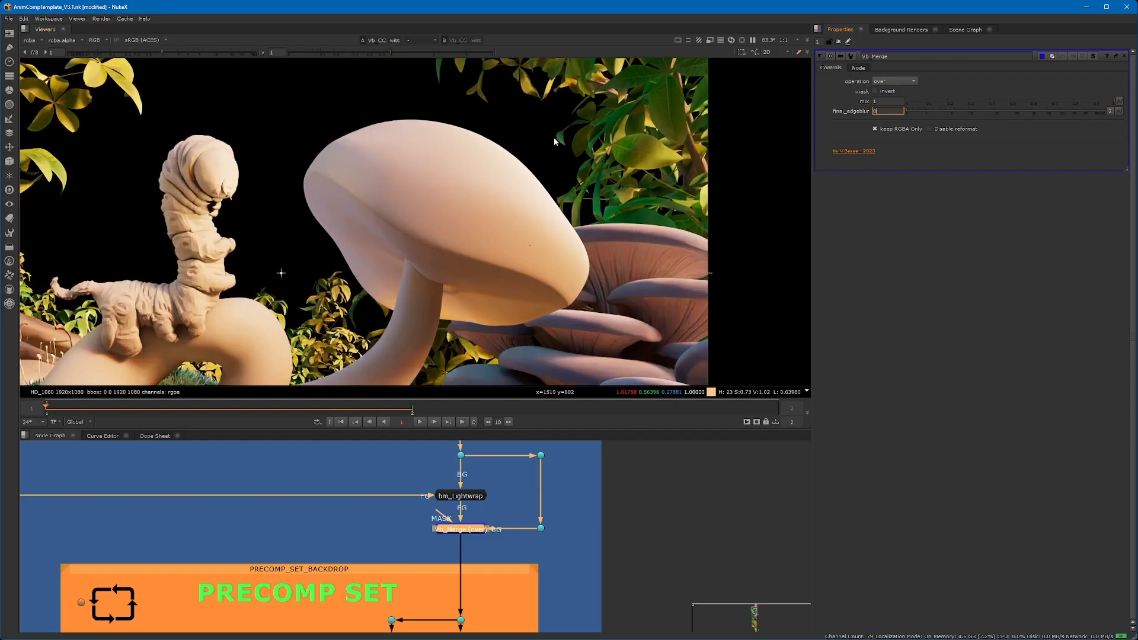
pyautogui.scroll(-17, 529, 194)
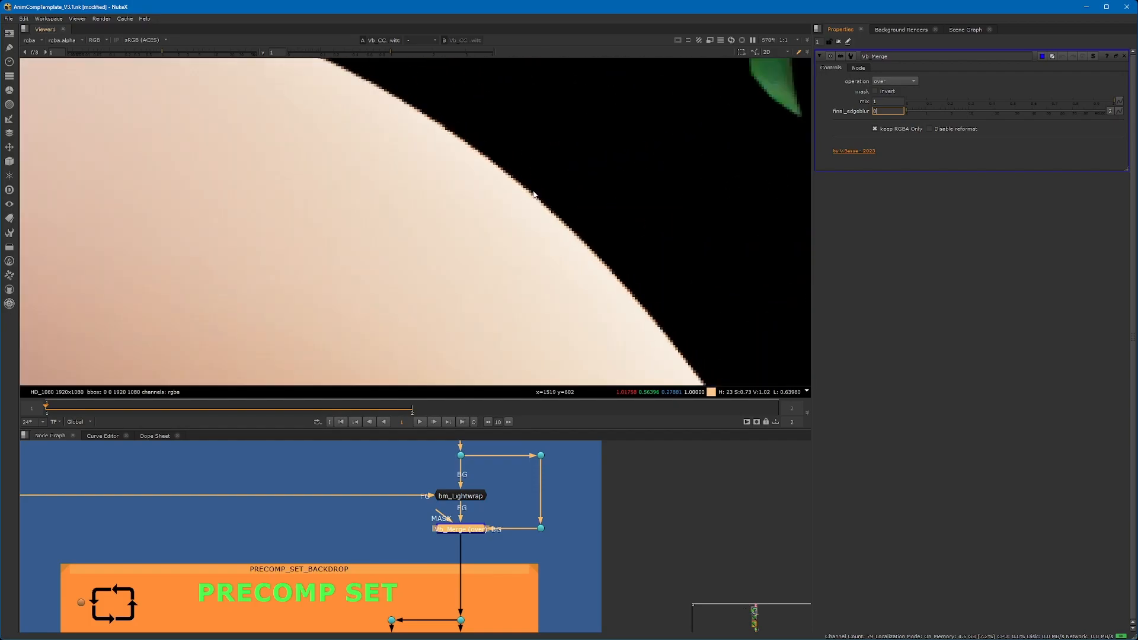
pyautogui.scroll(3, 500, 212)
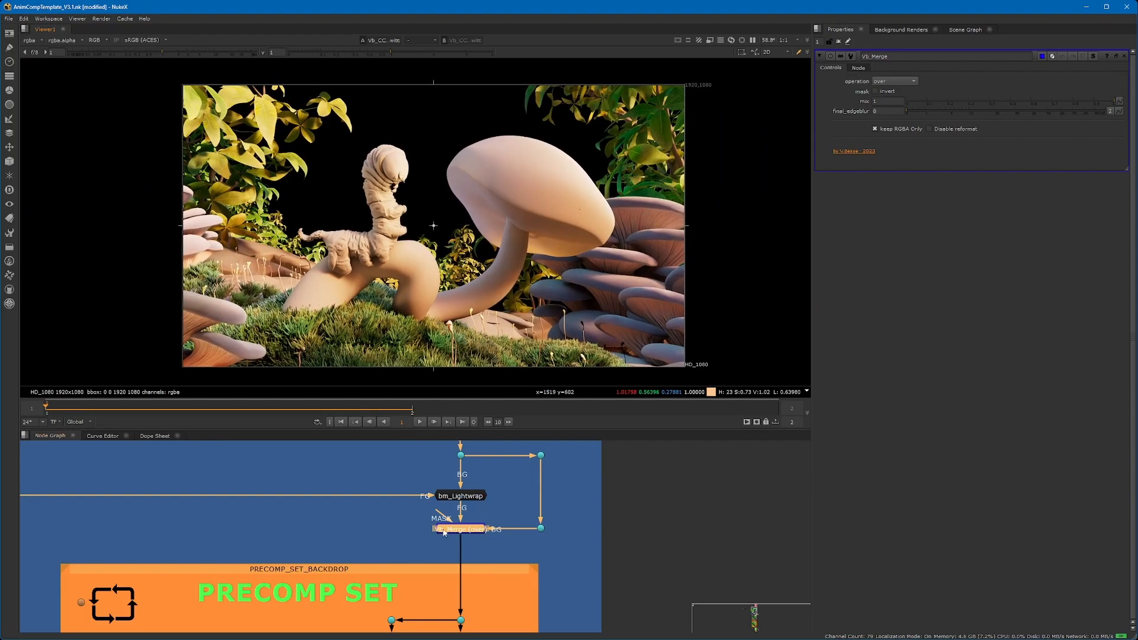
# Examine Vb_Merge's list of operations and its FG, BG and MASK connections below bm_Lightwrap.
pyautogui.click(909, 82)
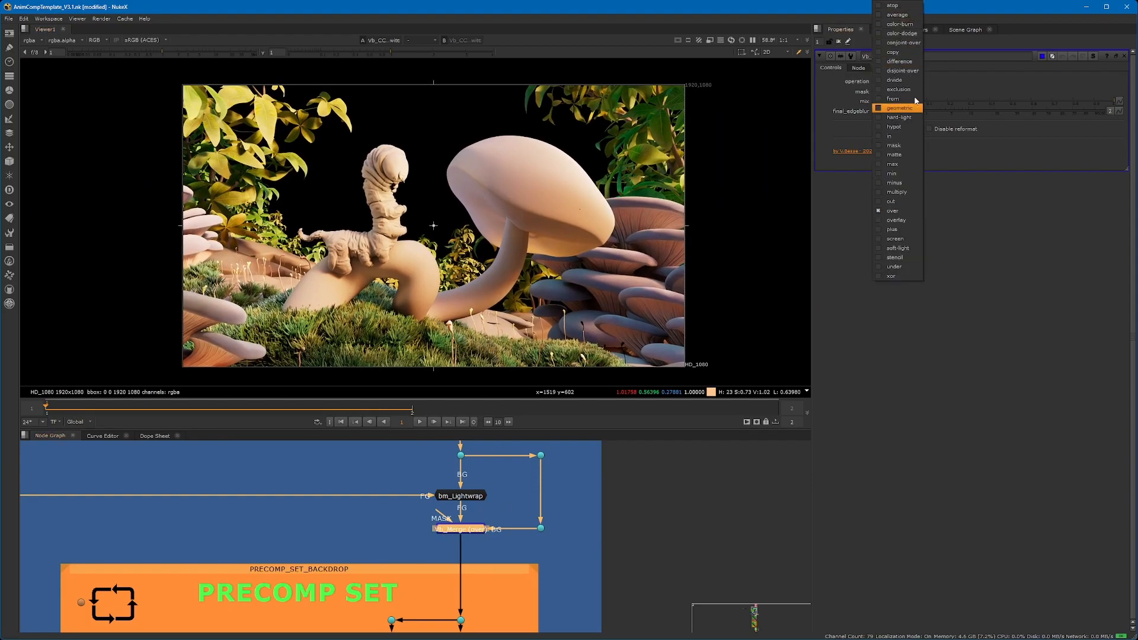
pyautogui.click(972, 339)
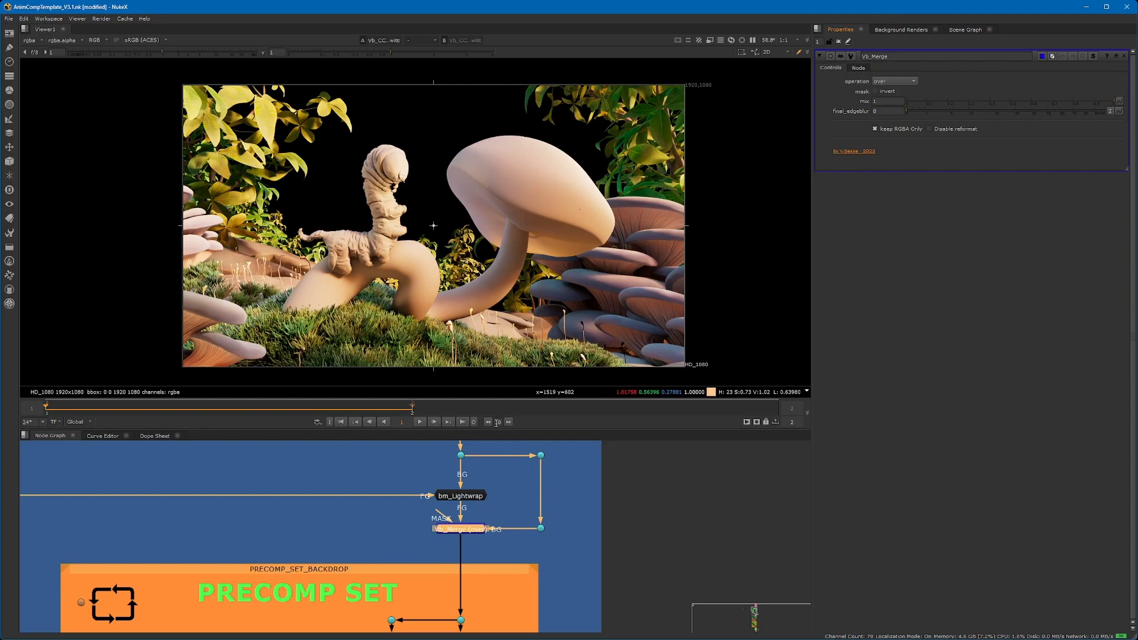
pyautogui.scroll(3, 501, 514)
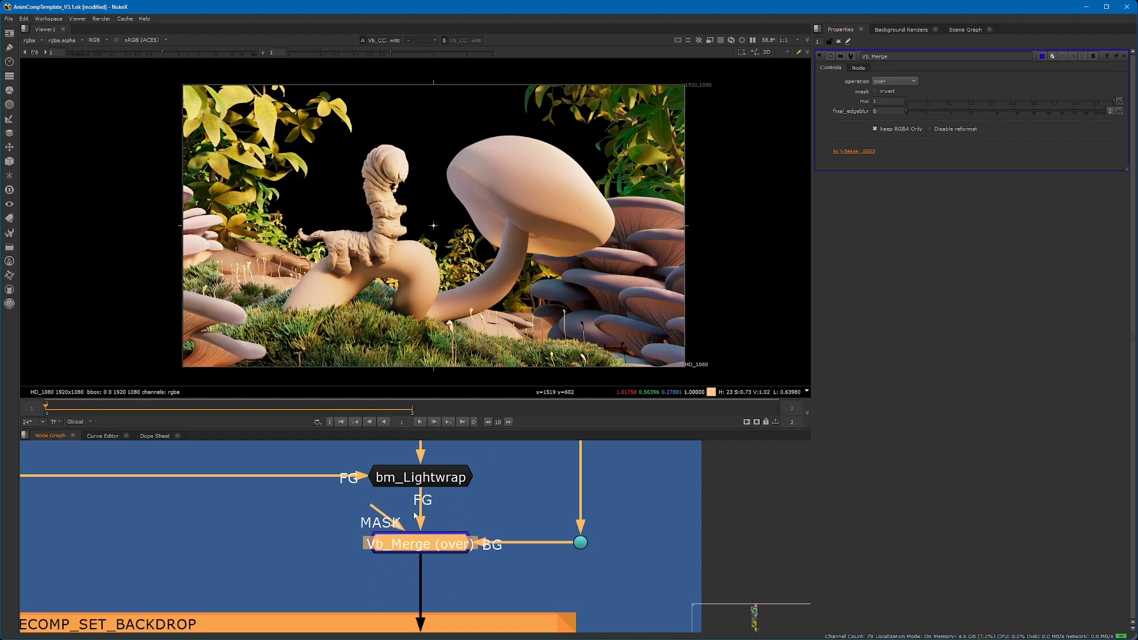
pyautogui.moveTo(307, 497); pyautogui.dragTo(507, 570)
pyautogui.moveTo(501, 520); pyautogui.dragTo(494, 574, button='middle')
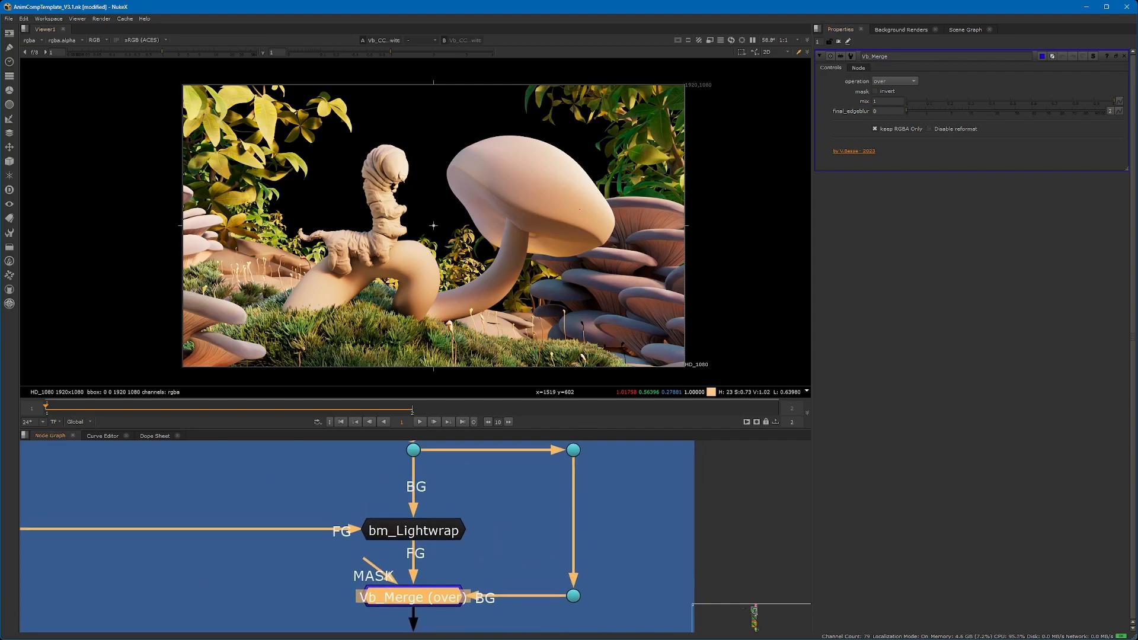
pyautogui.moveTo(571, 524); pyautogui.dragTo(568, 485, button='middle')
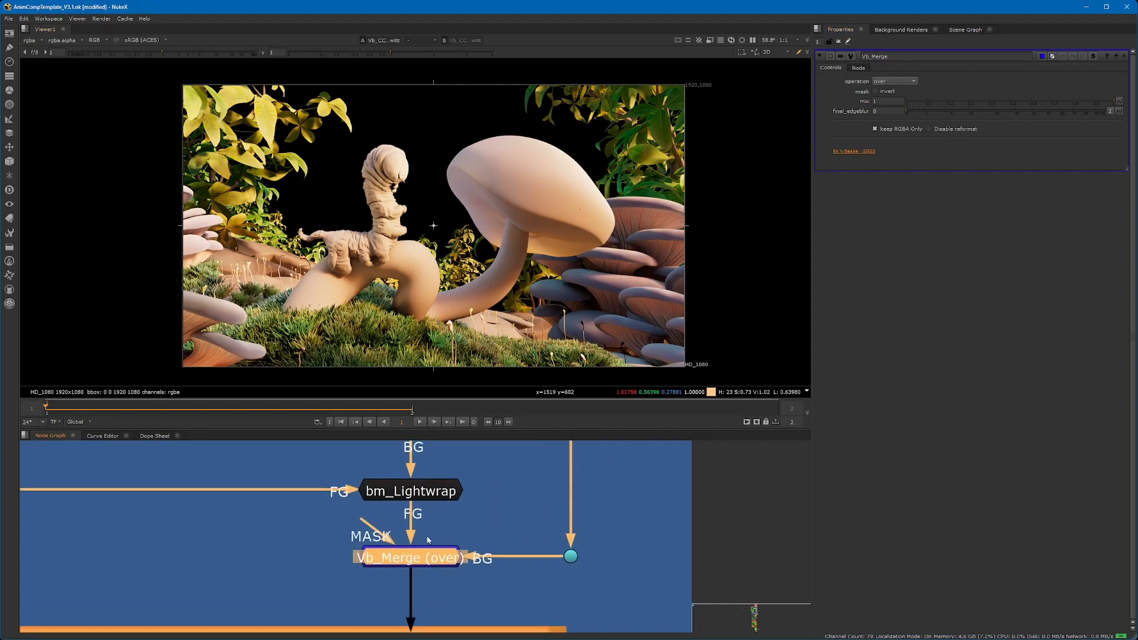
# Look inside the Vb_Merge group at both PROJECT_FORMATS crop nodes, and return to the main node graph.
pyautogui.hotkey('ctrl', 'Return')
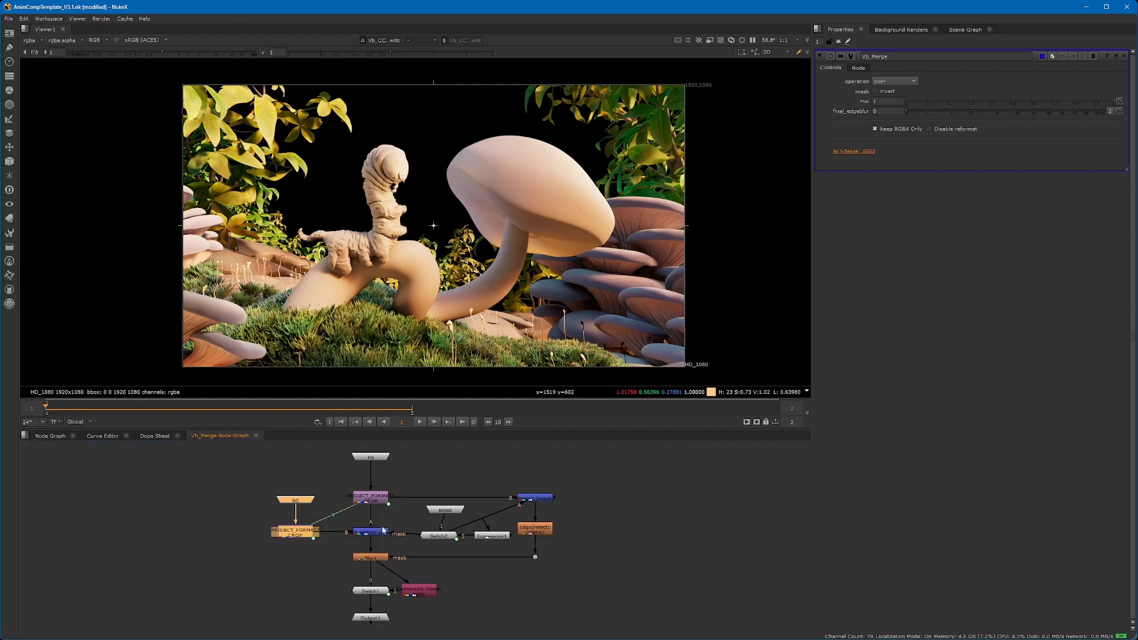
pyautogui.doubleClick(365, 502)
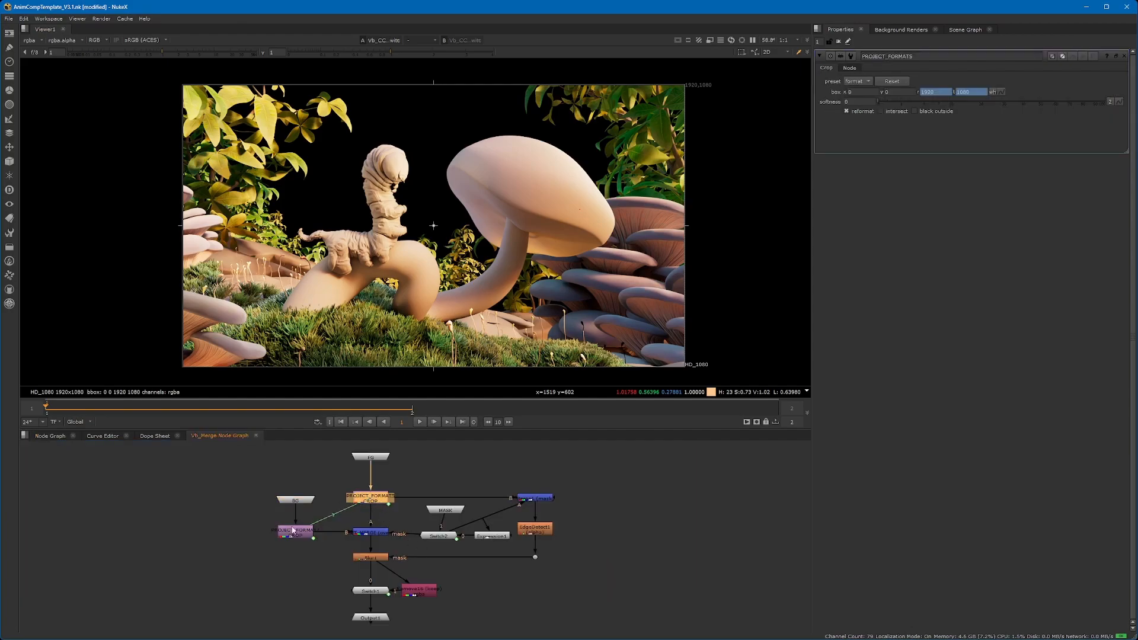
pyautogui.doubleClick(294, 532)
pyautogui.doubleClick(355, 499)
pyautogui.click(48, 437)
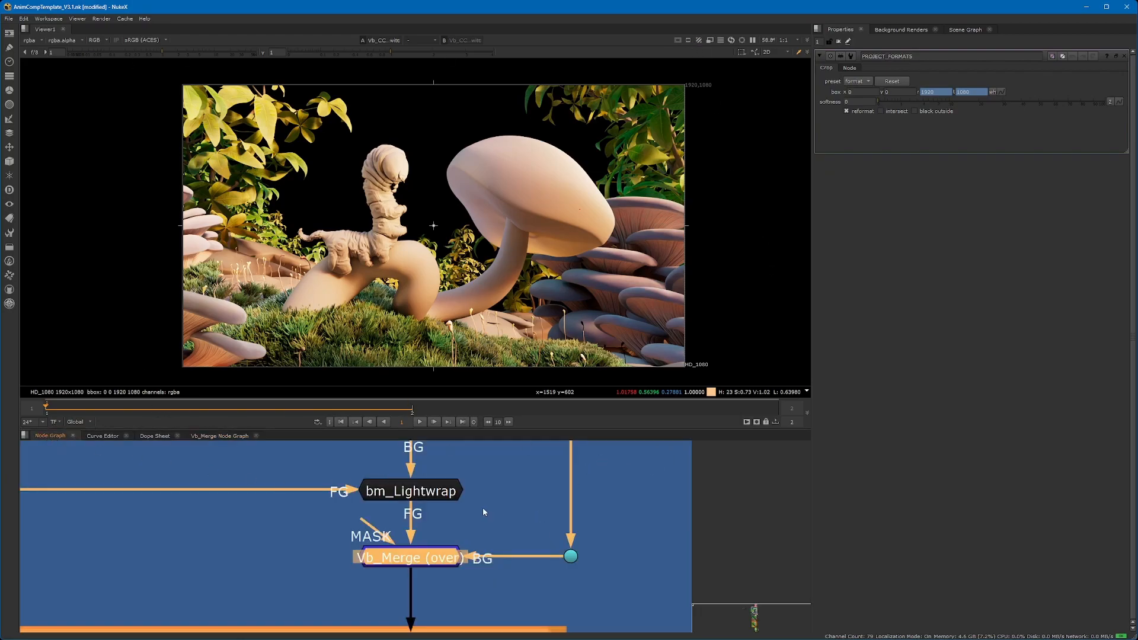
# Select the PRECOMP SET group and open the PRECOMP_SET write node's properties.
pyautogui.scroll(-5, 483, 507)
pyautogui.moveTo(203, 477); pyautogui.dragTo(525, 596)
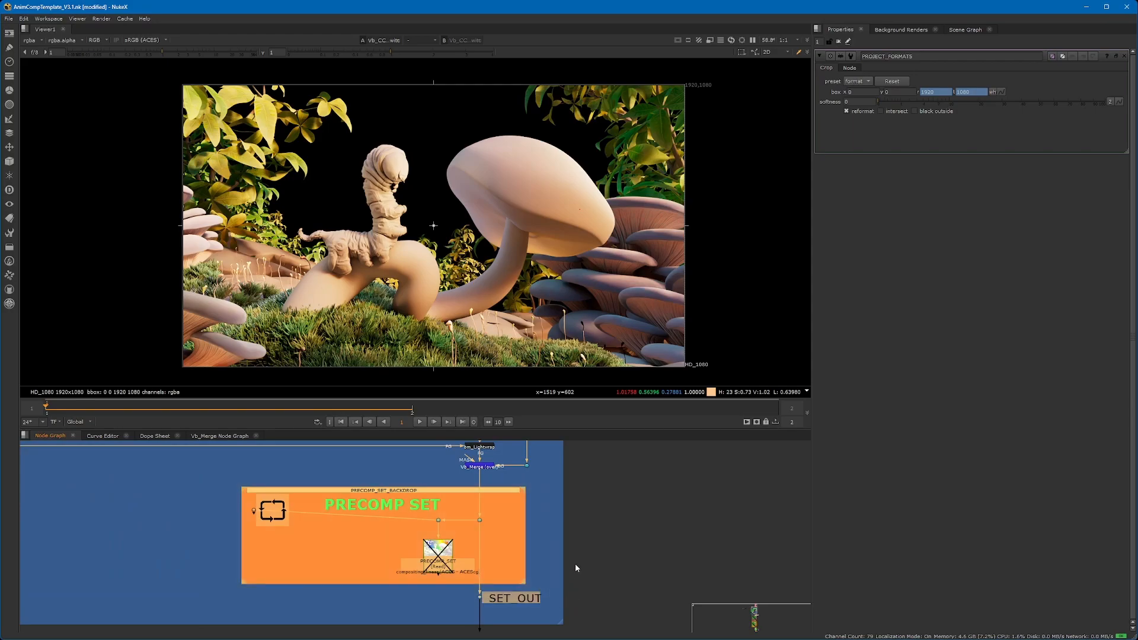
pyautogui.scroll(3, 415, 566)
pyautogui.doubleClick(463, 567)
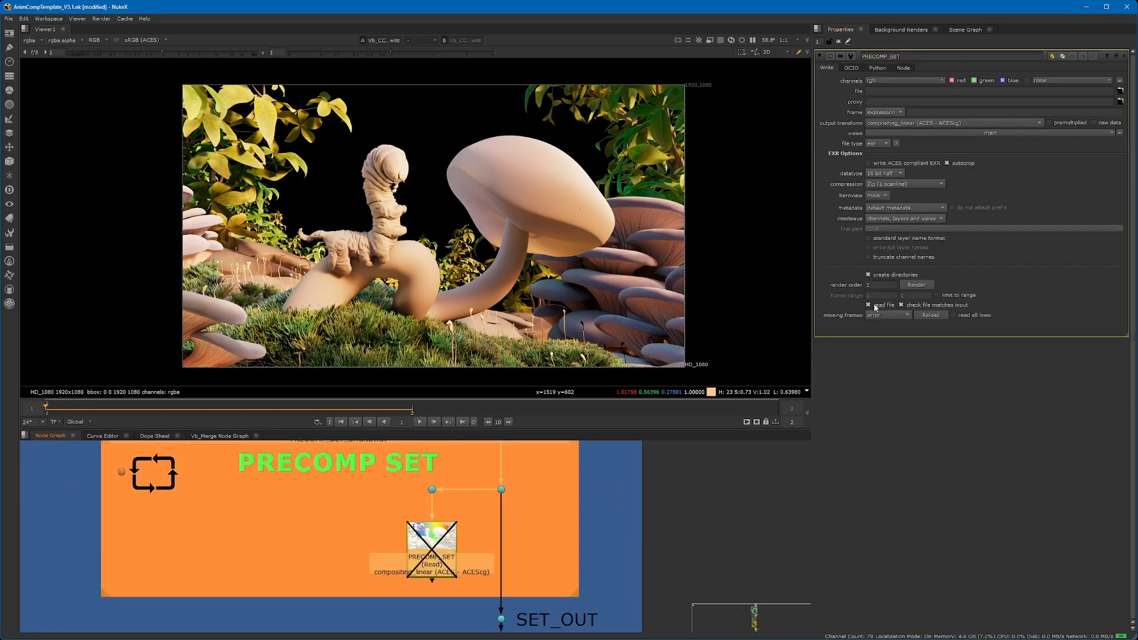
# Reroute the SET_OUT input through the PRECOMP_SET node, and undo the connection.
pyautogui.moveTo(499, 503); pyautogui.dragTo(431, 548)
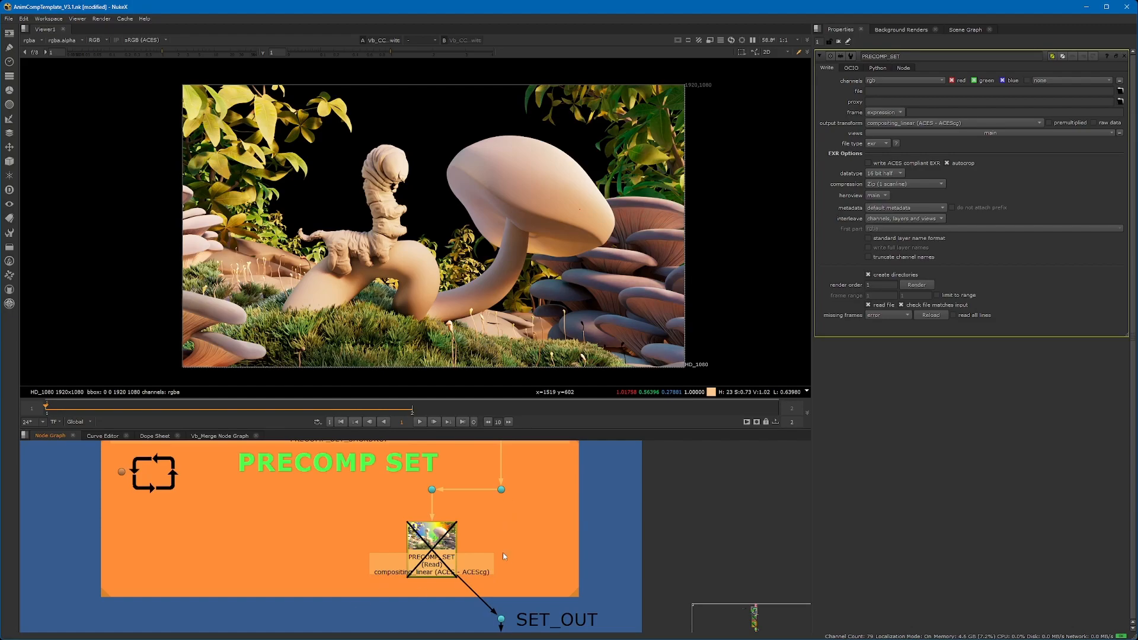
pyautogui.hotkey('ctrl', 'z')
# Select the SET_OUT dot below the PRECOMP SET group and examine where its output leads.
pyautogui.scroll(-4, 496, 553)
pyautogui.scroll(3, 493, 593)
pyautogui.click(504, 573)
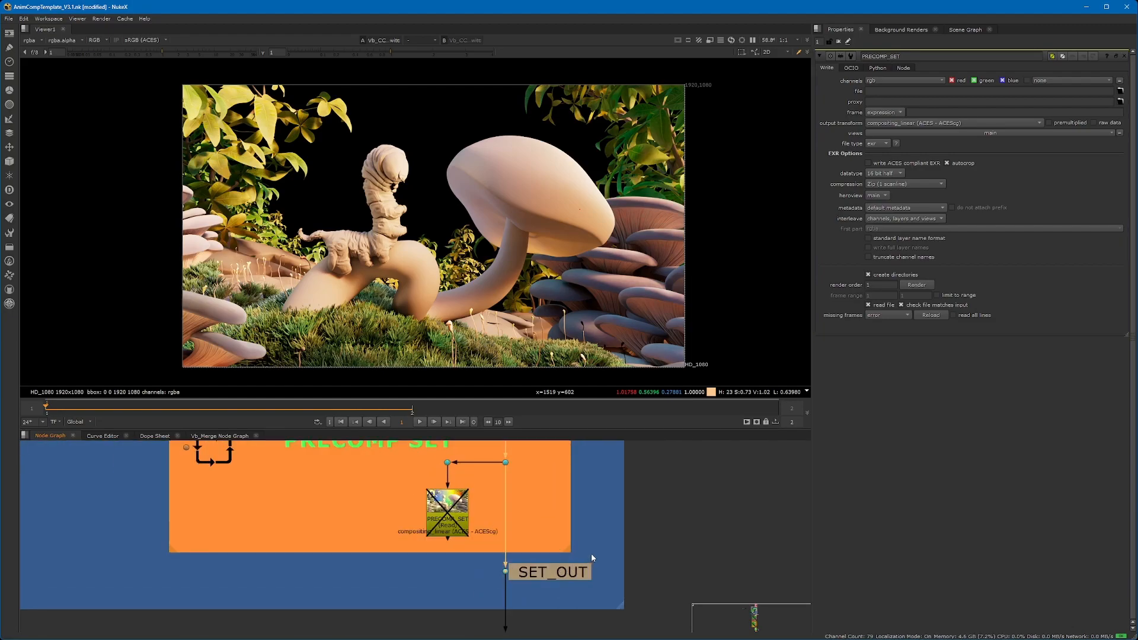
pyautogui.scroll(-8, 591, 553)
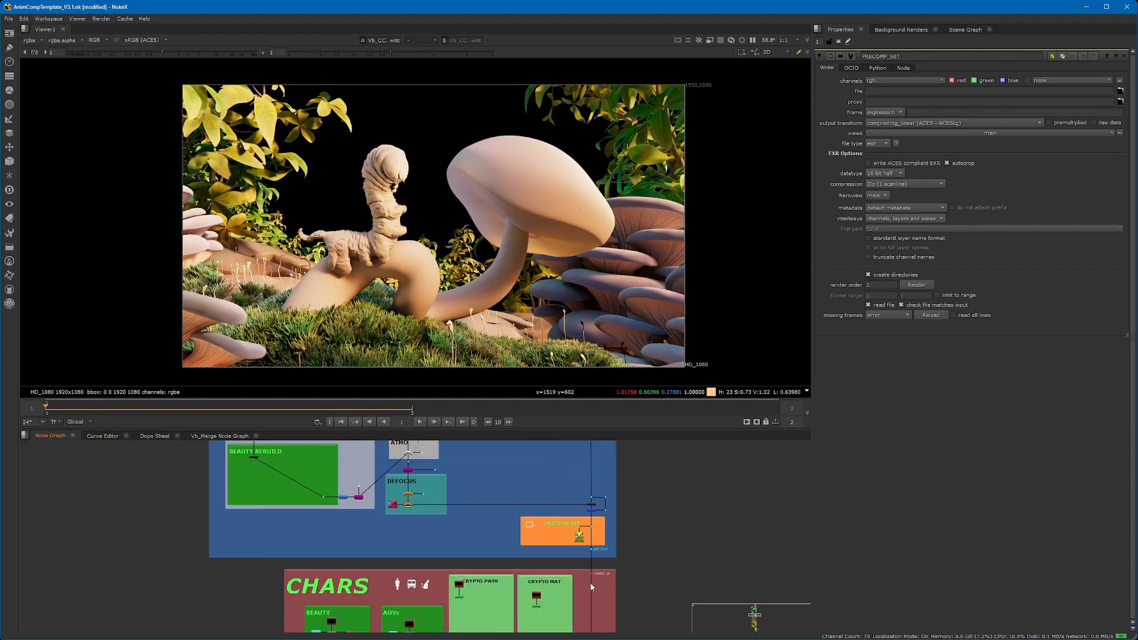
# Select the whole SET section and survey the CHARS, FX and POST FX sections below it.
pyautogui.moveTo(591, 560)
pyautogui.mouseDown()
pyautogui.moveTo(617, 566)
pyautogui.moveTo(610, 556)
pyautogui.mouseUp()
pyautogui.moveTo(330, 458); pyautogui.dragTo(513, 602)
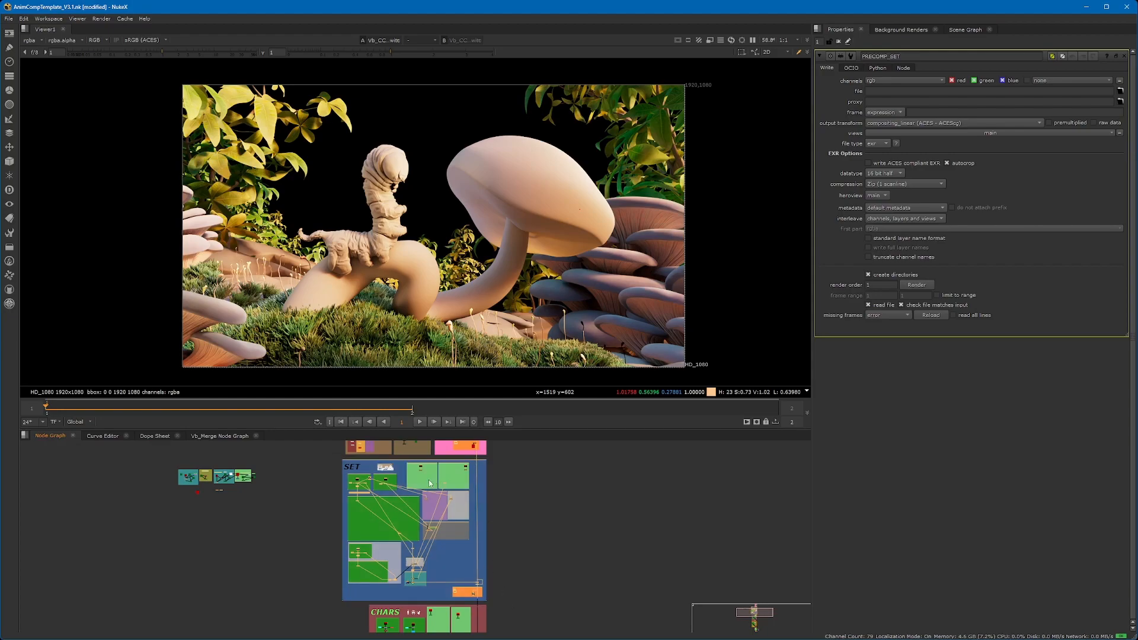
pyautogui.click(451, 461)
pyautogui.click(419, 462)
pyautogui.moveTo(348, 476)
pyautogui.mouseDown()
pyautogui.moveTo(210, 508)
pyautogui.moveTo(279, 471)
pyautogui.moveTo(363, 541)
pyautogui.moveTo(367, 484)
pyautogui.mouseUp()
pyautogui.moveTo(446, 469)
pyautogui.mouseDown()
pyautogui.moveTo(406, 481)
pyautogui.moveTo(442, 469)
pyautogui.moveTo(428, 462)
pyautogui.mouseUp()
pyautogui.scroll(-3, 527, 528)
pyautogui.moveTo(524, 563); pyautogui.dragTo(531, 463, button='middle')
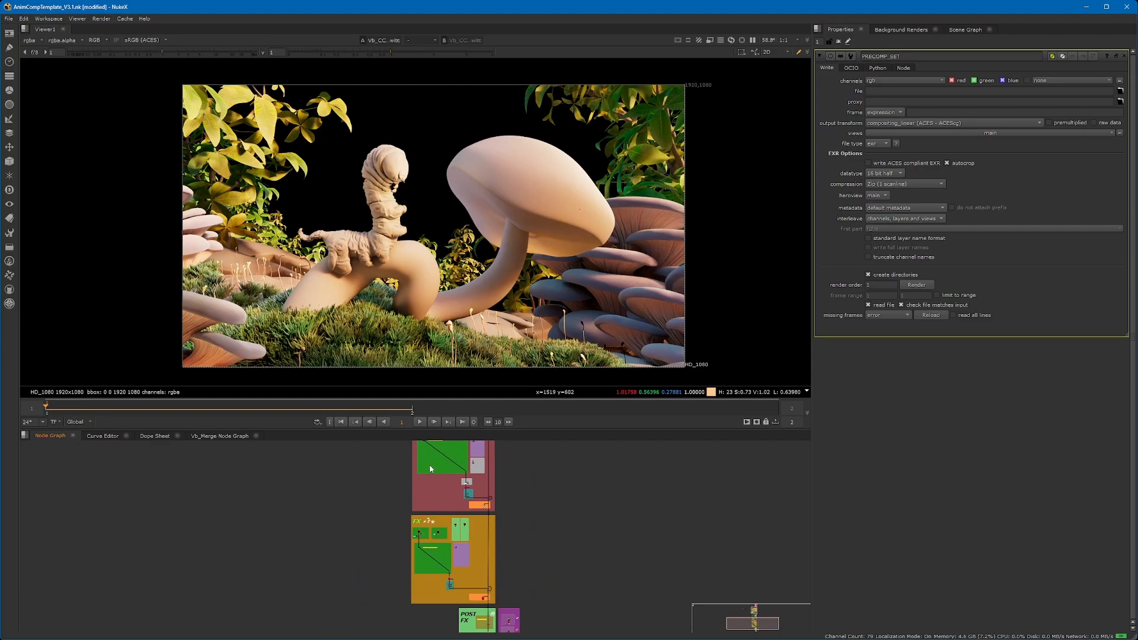
# Go to the BG section and open its SWITCH node's properties.
pyautogui.moveTo(528, 515); pyautogui.dragTo(516, 622, button='middle')
pyautogui.moveTo(517, 531); pyautogui.dragTo(536, 628, button='middle')
pyautogui.moveTo(496, 551); pyautogui.dragTo(491, 586, button='middle')
pyautogui.scroll(1, 492, 586)
pyautogui.click(492, 585)
pyautogui.scroll(10, 472, 469)
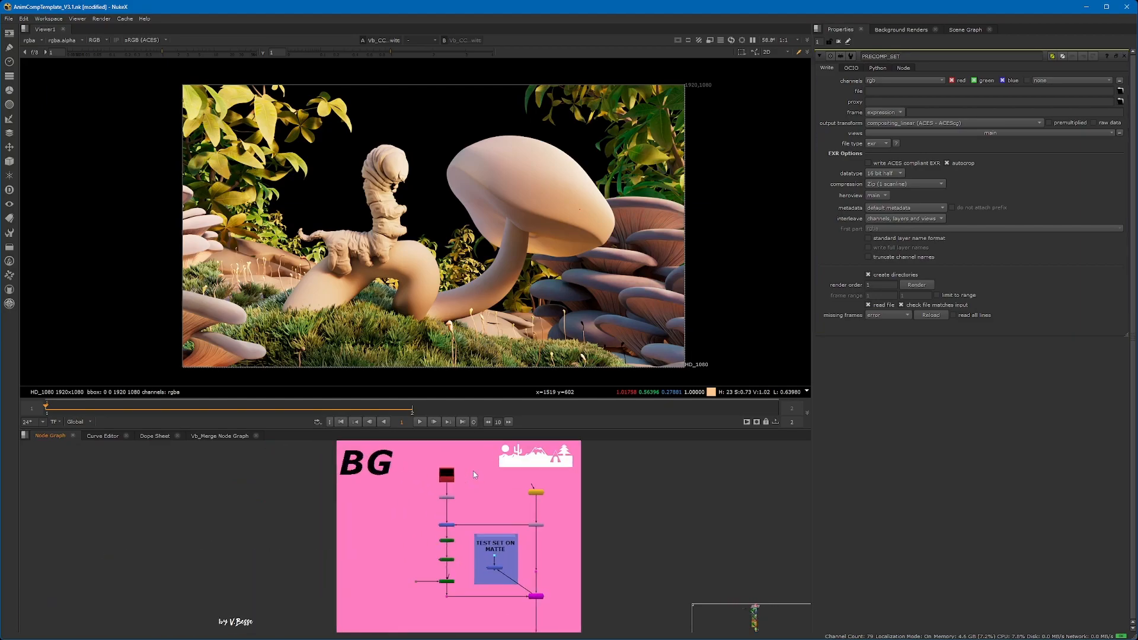
pyautogui.moveTo(548, 610); pyautogui.dragTo(441, 575, button='middle')
pyautogui.scroll(4, 442, 578)
pyautogui.doubleClick(442, 590)
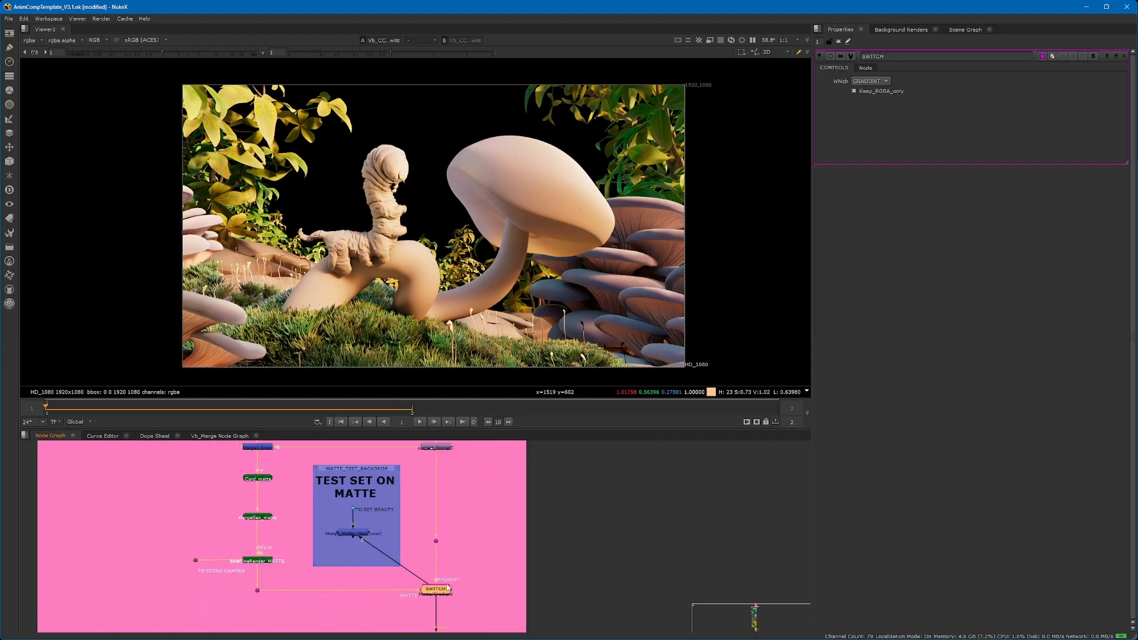
# Select the BG section's matte branch and examine its nodes and the gradient branch beside it.
pyautogui.scroll(-6, 448, 580)
pyautogui.moveTo(325, 460); pyautogui.dragTo(390, 609)
pyautogui.scroll(5, 368, 503)
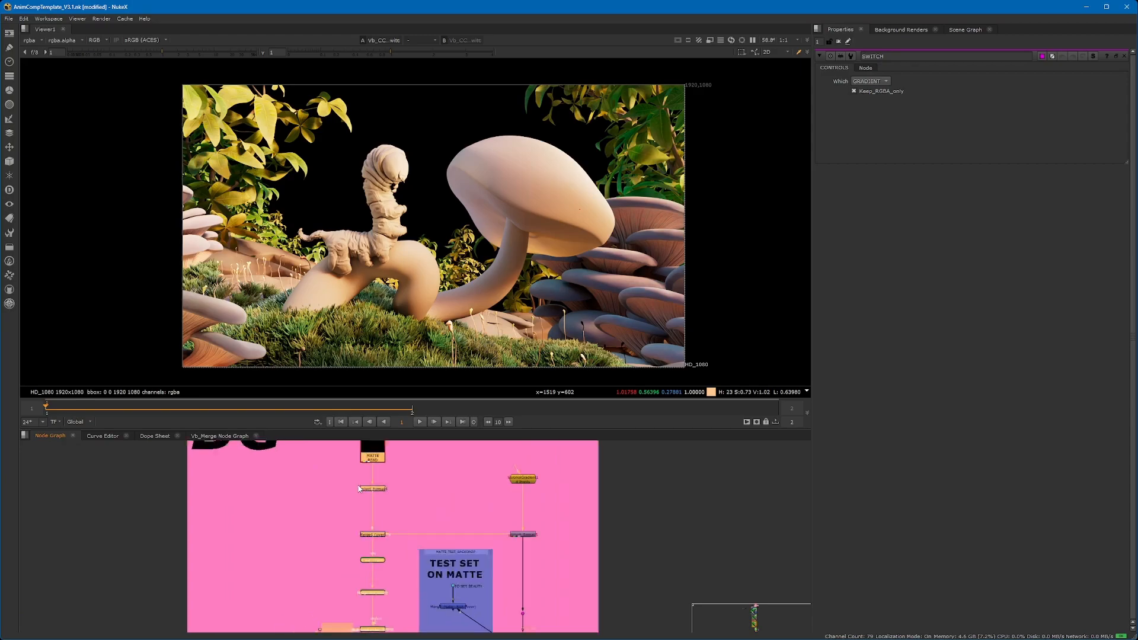
pyautogui.moveTo(373, 604); pyautogui.dragTo(447, 617, button='middle')
pyautogui.moveTo(409, 458); pyautogui.dragTo(346, 471, button='middle')
pyautogui.scroll(-5, 405, 500)
pyautogui.scroll(5, 420, 459)
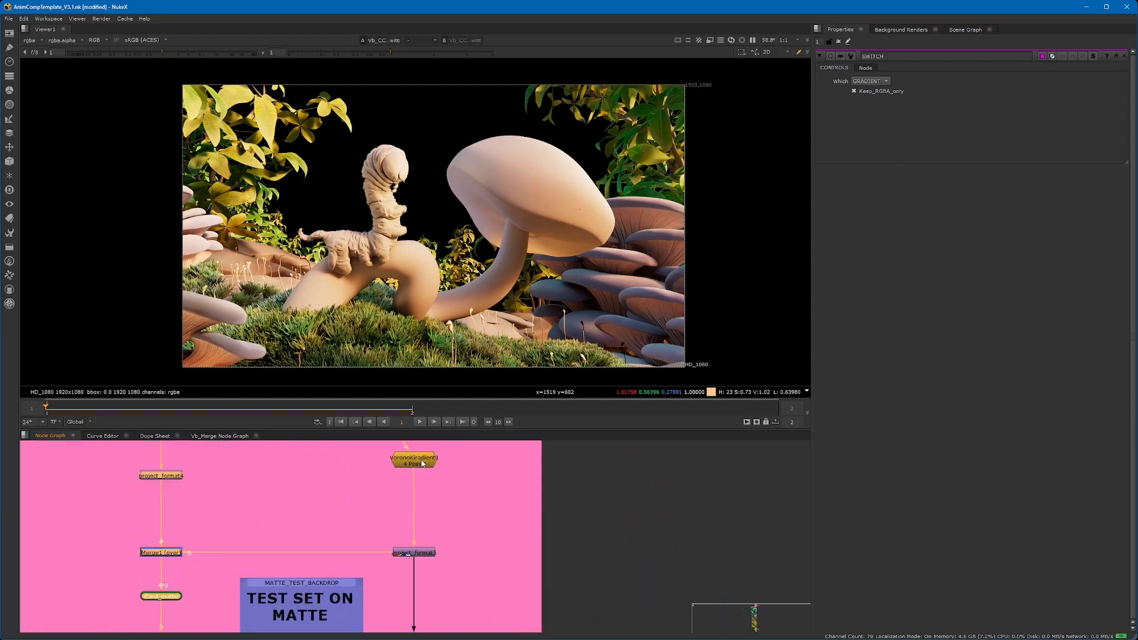
# View VoronoiGradient1, open its properties, and move point 4 to about 1085, 896 and point 1 to about 1715, 914.
pyautogui.click(420, 460)
pyautogui.press('1')
pyautogui.doubleClick(419, 459)
pyautogui.moveTo(483, 132); pyautogui.dragTo(467, 139)
pyautogui.moveTo(612, 131)
pyautogui.mouseDown()
pyautogui.moveTo(632, 168)
pyautogui.moveTo(631, 126)
pyautogui.mouseUp()
# Select the BG section's SWITCH node and reopen its properties.
pyautogui.scroll(-5, 517, 520)
pyautogui.moveTo(517, 520); pyautogui.dragTo(512, 453, button='middle')
pyautogui.scroll(3, 471, 531)
pyautogui.click(469, 540)
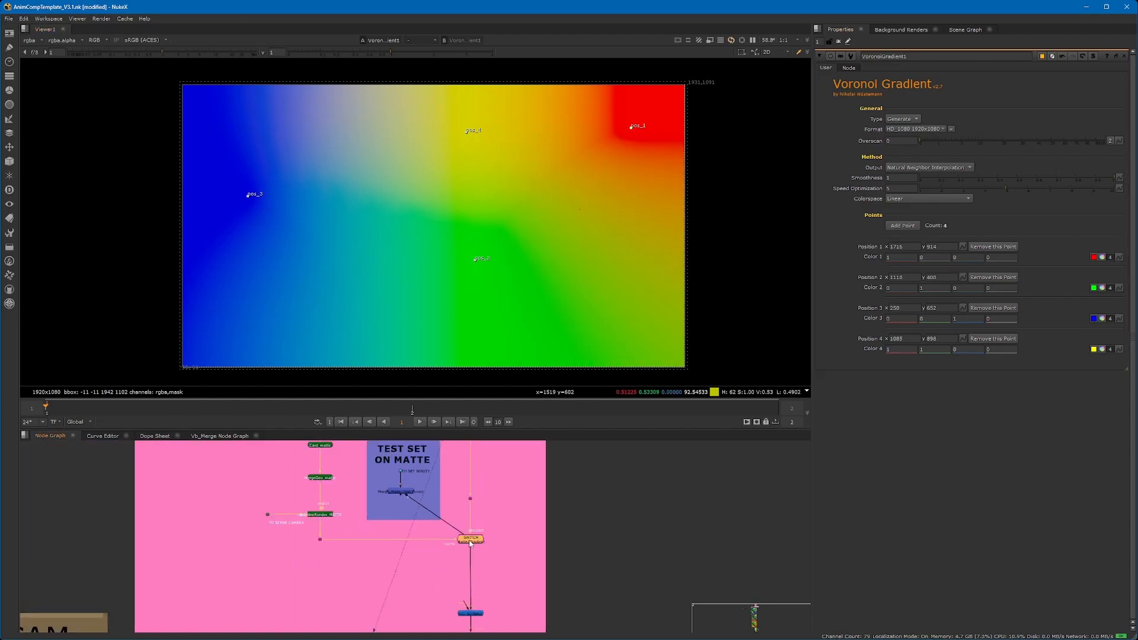
pyautogui.doubleClick(470, 543)
pyautogui.scroll(-2, 502, 533)
pyautogui.moveTo(401, 448); pyautogui.dragTo(398, 508, button='middle')
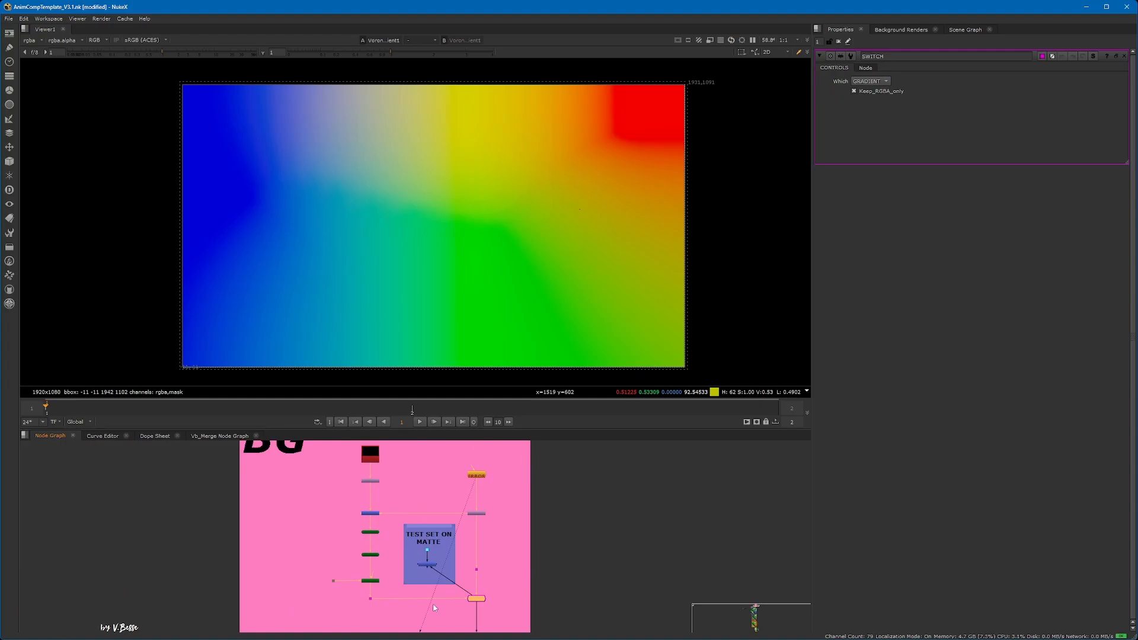
# Select the nodes in the TEST SET ON MATTE backdrop and trace their link down to the SET section.
pyautogui.scroll(3, 430, 545)
pyautogui.moveTo(409, 560); pyautogui.dragTo(404, 513, button='middle')
pyautogui.moveTo(352, 470); pyautogui.dragTo(429, 530)
pyautogui.scroll(-7, 432, 536)
pyautogui.moveTo(431, 533); pyautogui.dragTo(501, 438, button='middle')
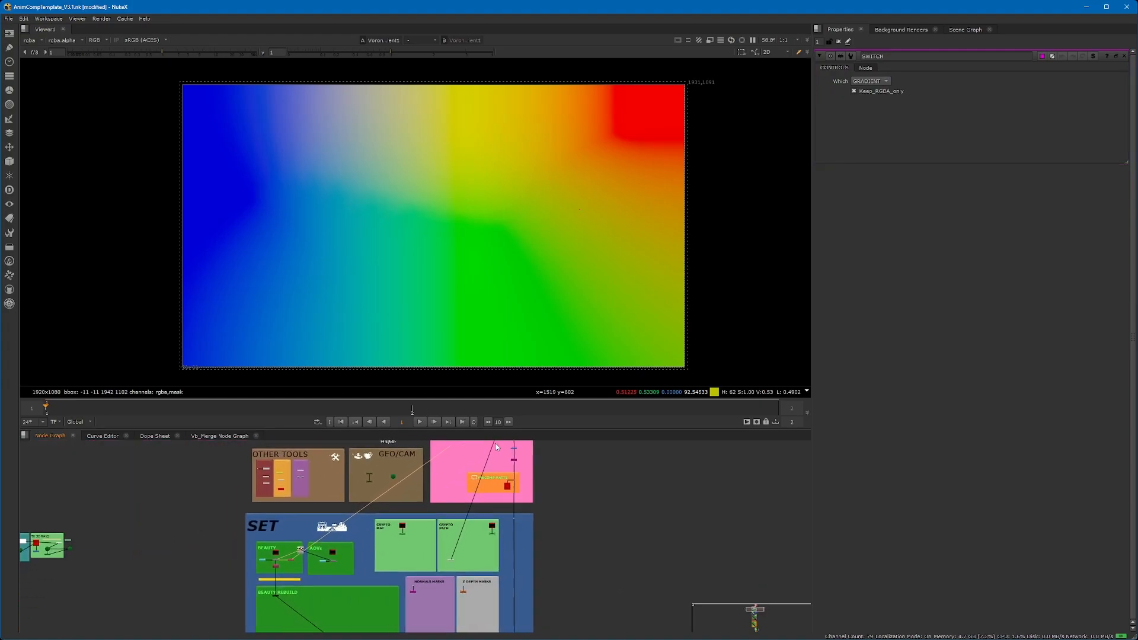
# View the merge node in the TEST SET ON MATTE backdrop to check the set over the gradient background.
pyautogui.scroll(6, 293, 562)
pyautogui.scroll(-7, 360, 517)
pyautogui.moveTo(360, 517); pyautogui.dragTo(230, 604, button='middle')
pyautogui.scroll(8, 388, 490)
pyautogui.press('1')
pyautogui.click(333, 514)
pyautogui.press('1')
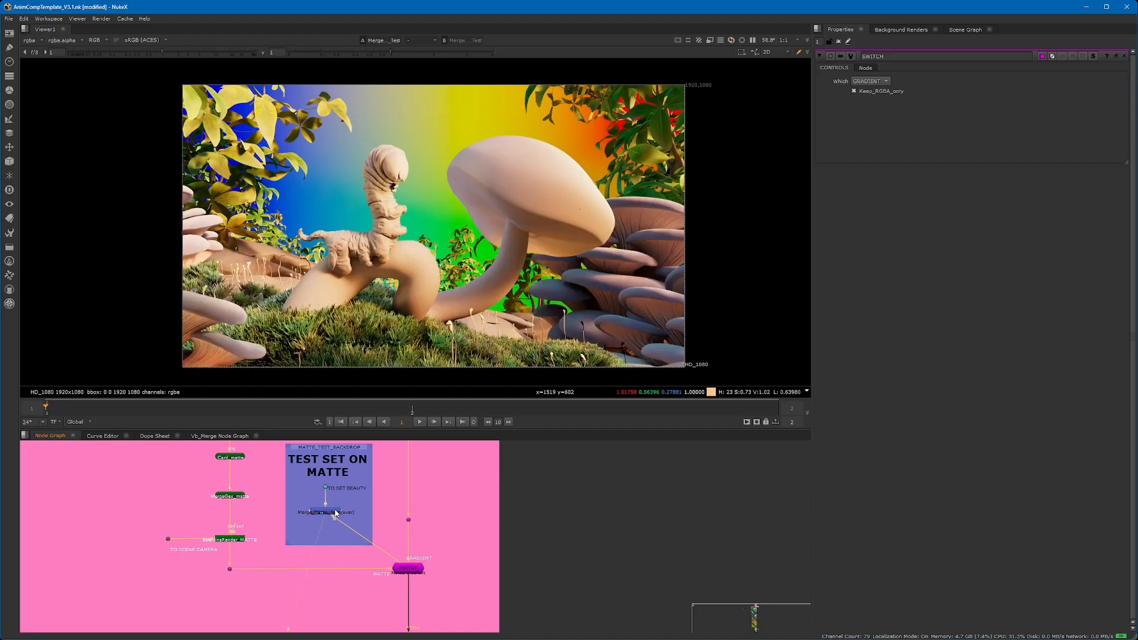
pyautogui.click(336, 513)
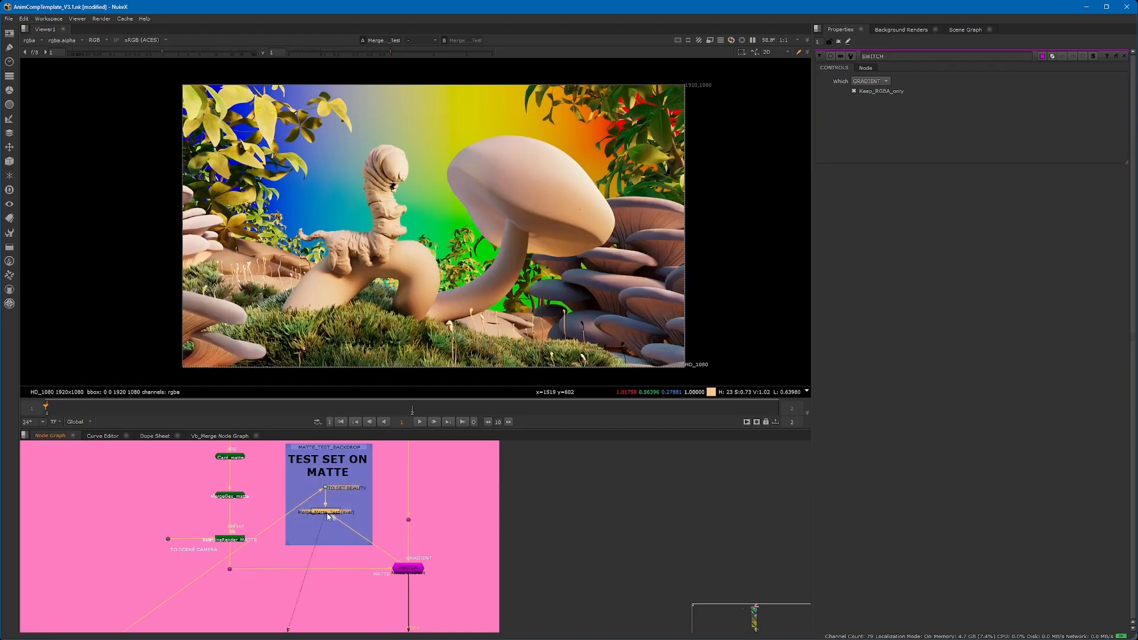
# Open the properties of the BG section's Vb_CC_END1 MATTE node and view its output.
pyautogui.scroll(-5, 404, 530)
pyautogui.scroll(5, 409, 563)
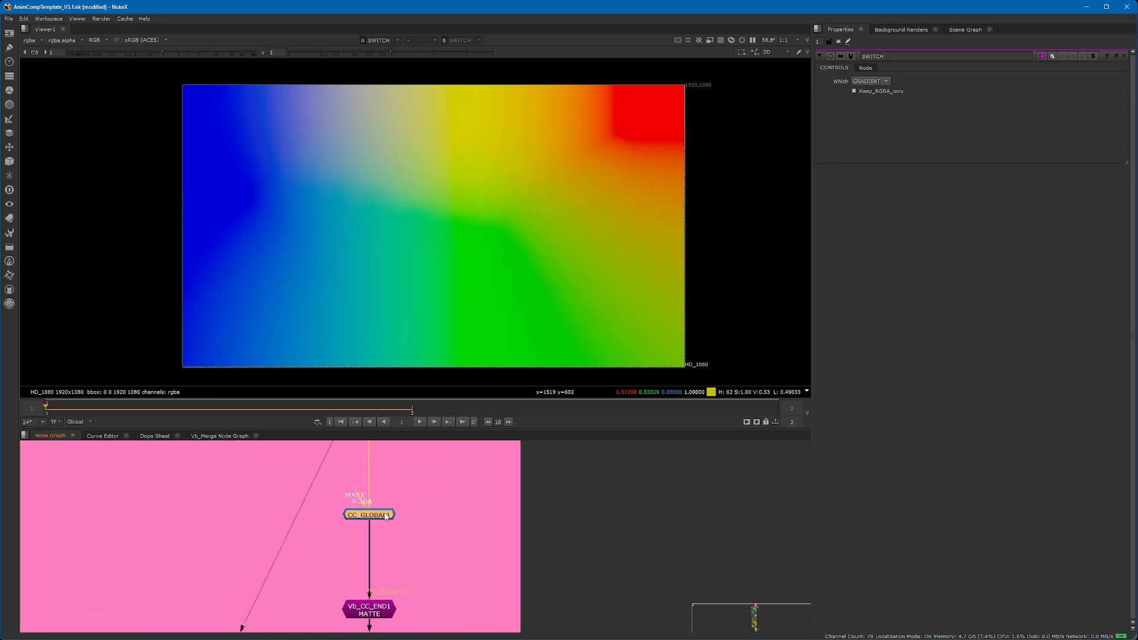
pyautogui.doubleClick(394, 515)
pyautogui.scroll(-3, 415, 527)
pyautogui.scroll(4, 441, 506)
pyautogui.click(425, 541)
pyautogui.doubleClick(425, 541)
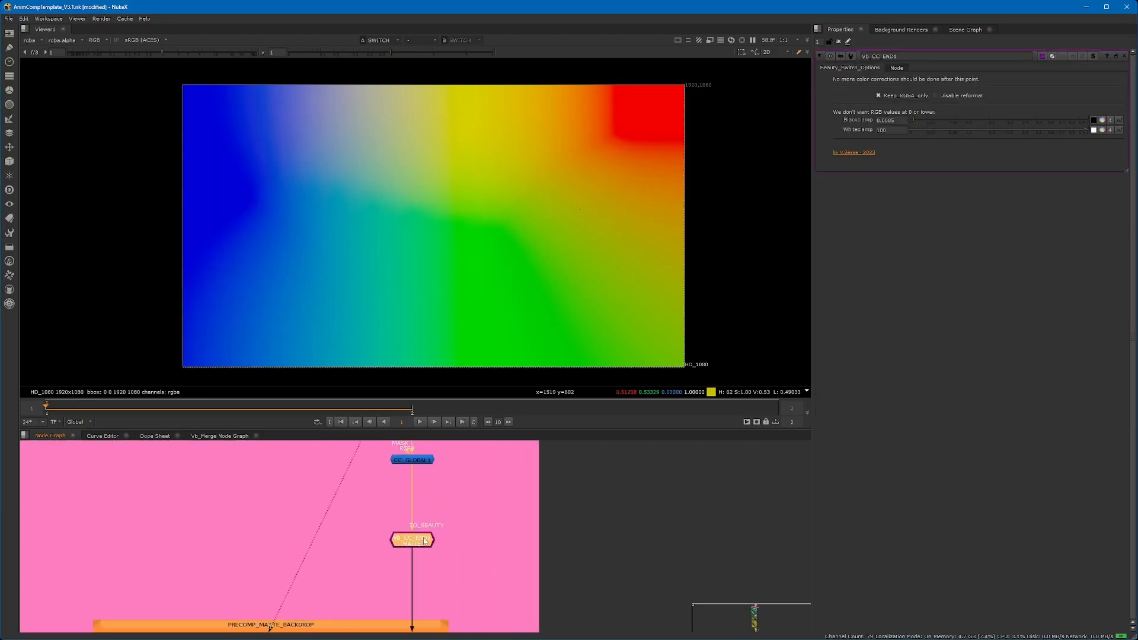
pyautogui.press('1')
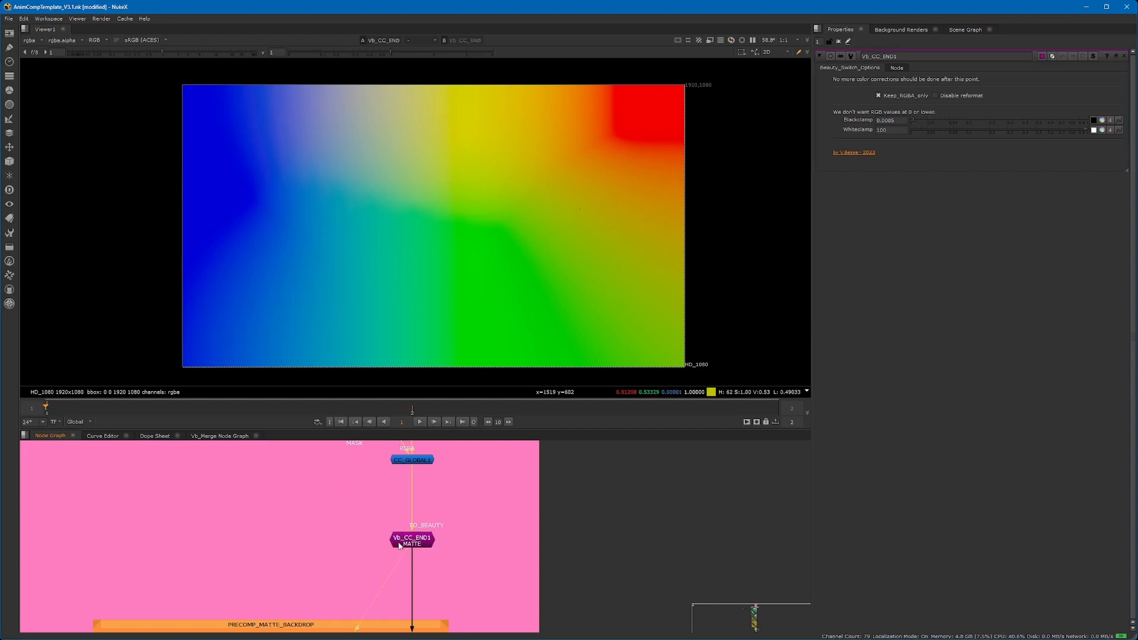
# Trace the link from Vb_CC_END1 down to the SET section, then select the nodes in the PRECOMP MATTE backdrop.
pyautogui.scroll(-3, 394, 539)
pyautogui.scroll(4, 394, 539)
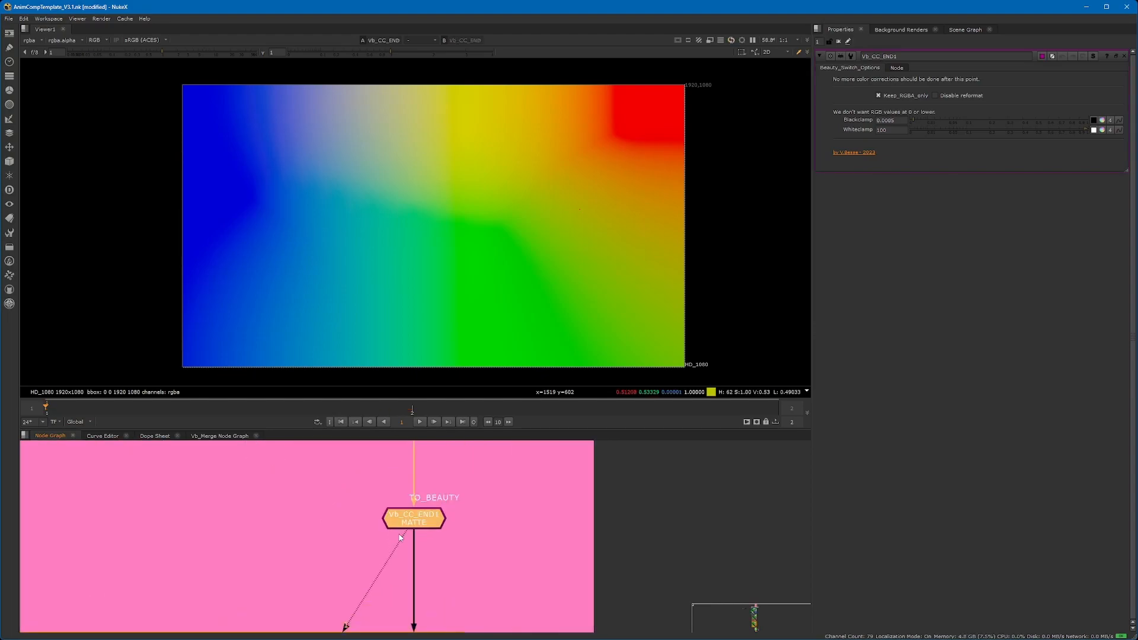
pyautogui.scroll(-8, 396, 538)
pyautogui.moveTo(361, 581); pyautogui.dragTo(505, 454, button='middle')
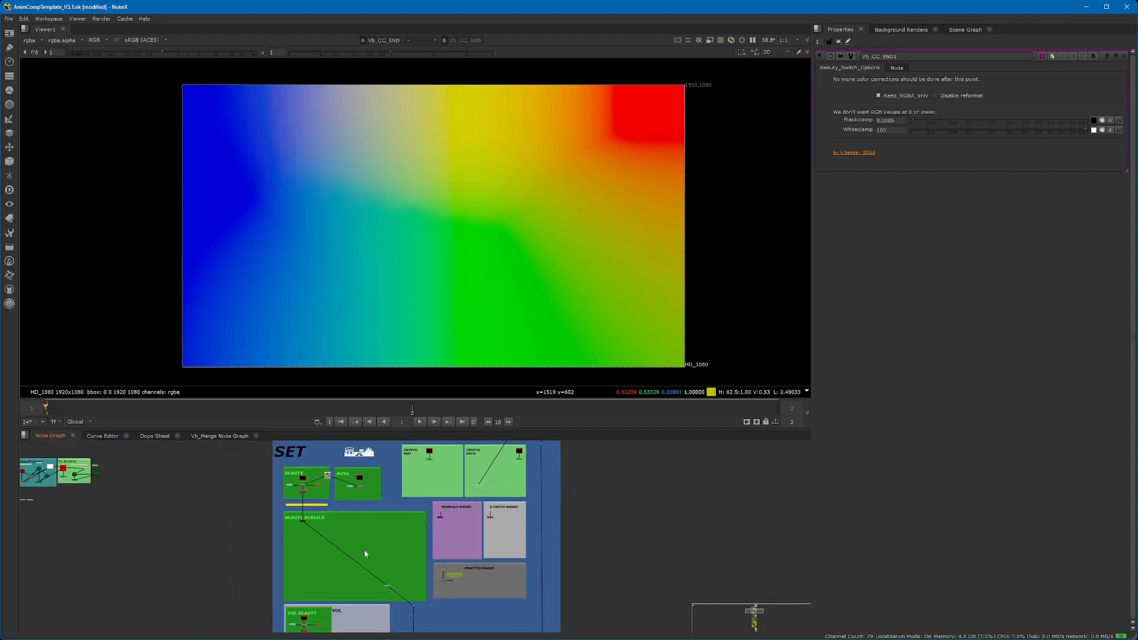
pyautogui.moveTo(361, 618); pyautogui.dragTo(384, 492, button='middle')
pyautogui.scroll(5, 400, 548)
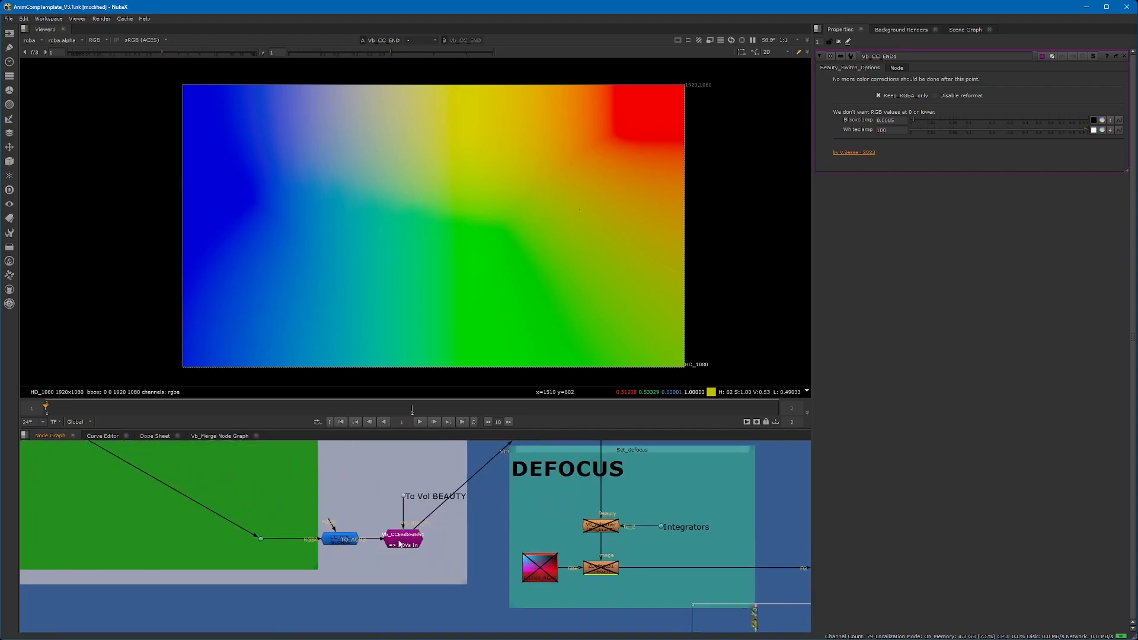
pyautogui.scroll(3, 533, 542)
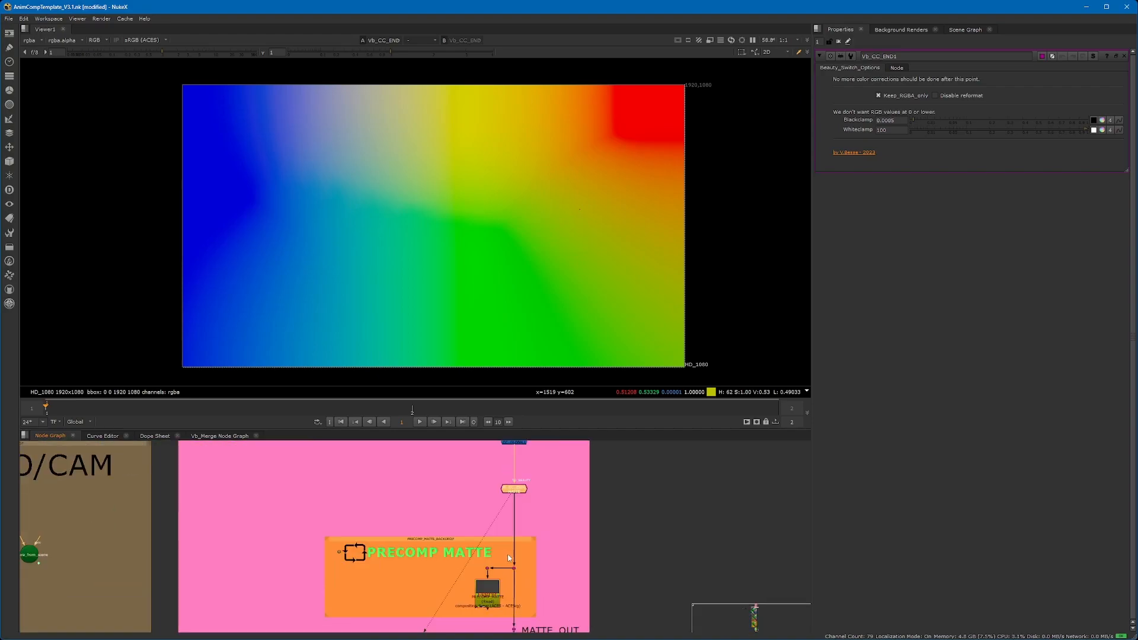
pyautogui.moveTo(251, 517); pyautogui.dragTo(536, 590)
# Find the POST FX section, select its column of nodes and examine the FINAL TRANSFORMS backdrop.
pyautogui.scroll(-8, 592, 550)
pyautogui.moveTo(597, 580); pyautogui.dragTo(586, 534, button='middle')
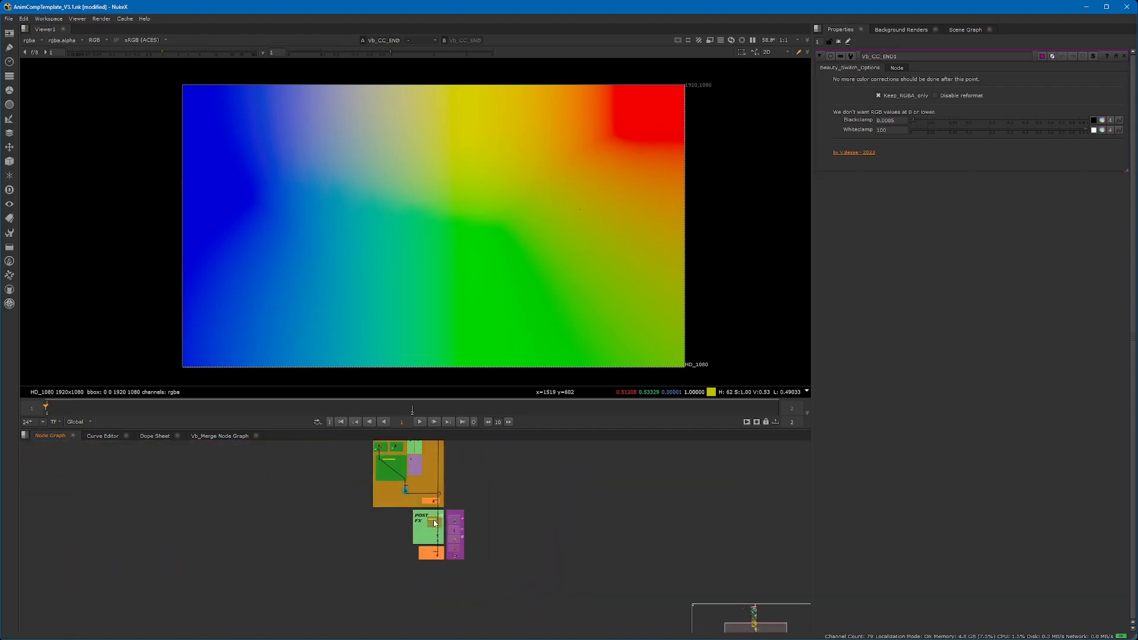
pyautogui.scroll(8, 432, 525)
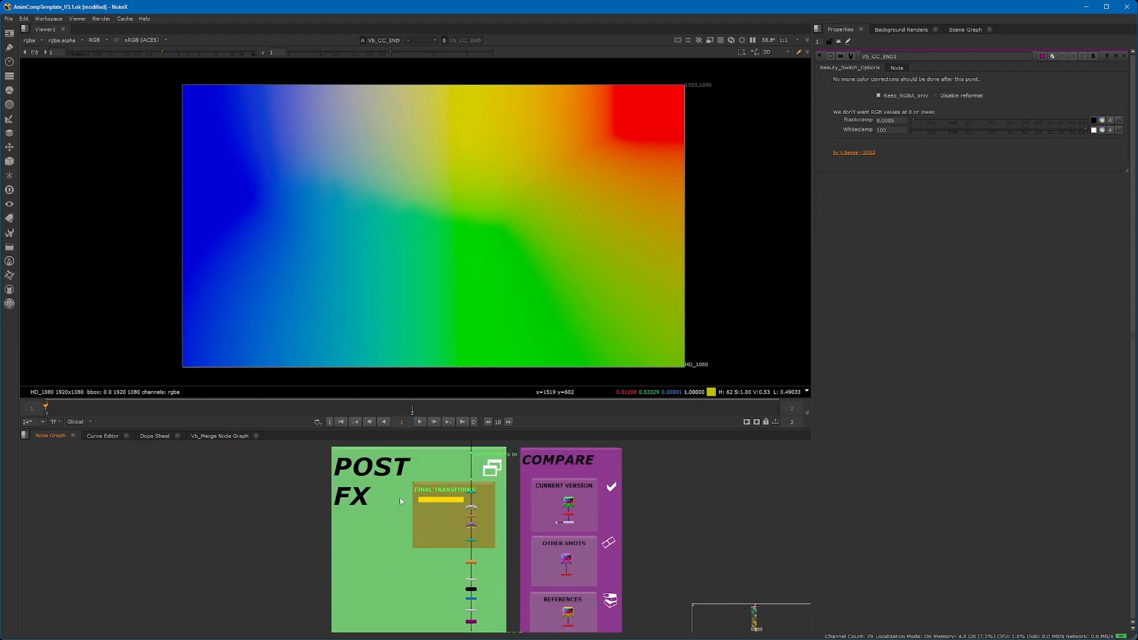
pyautogui.scroll(-2, 401, 499)
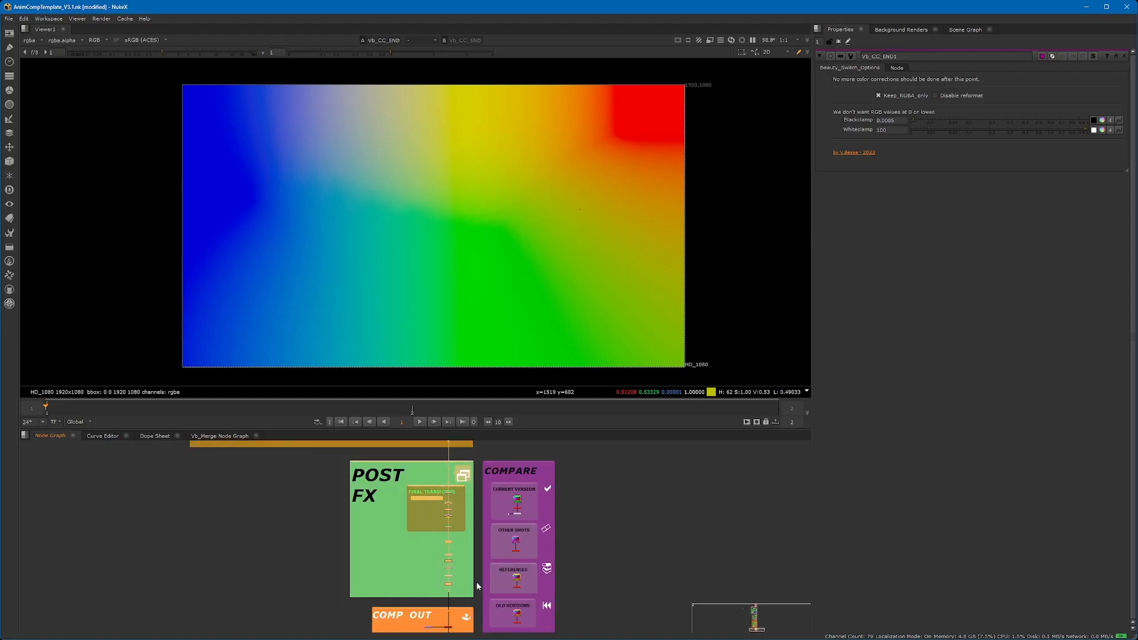
pyautogui.scroll(6, 480, 515)
pyautogui.scroll(-3, 462, 513)
pyautogui.scroll(4, 442, 510)
# Open Sharpen1's properties and view the camera shake and lens distortion nodes in the FINAL TRANSFORMS backdrop.
pyautogui.doubleClick(439, 520)
pyautogui.press('1')
pyautogui.click(446, 542)
pyautogui.press('1')
pyautogui.scroll(-5, 457, 490)
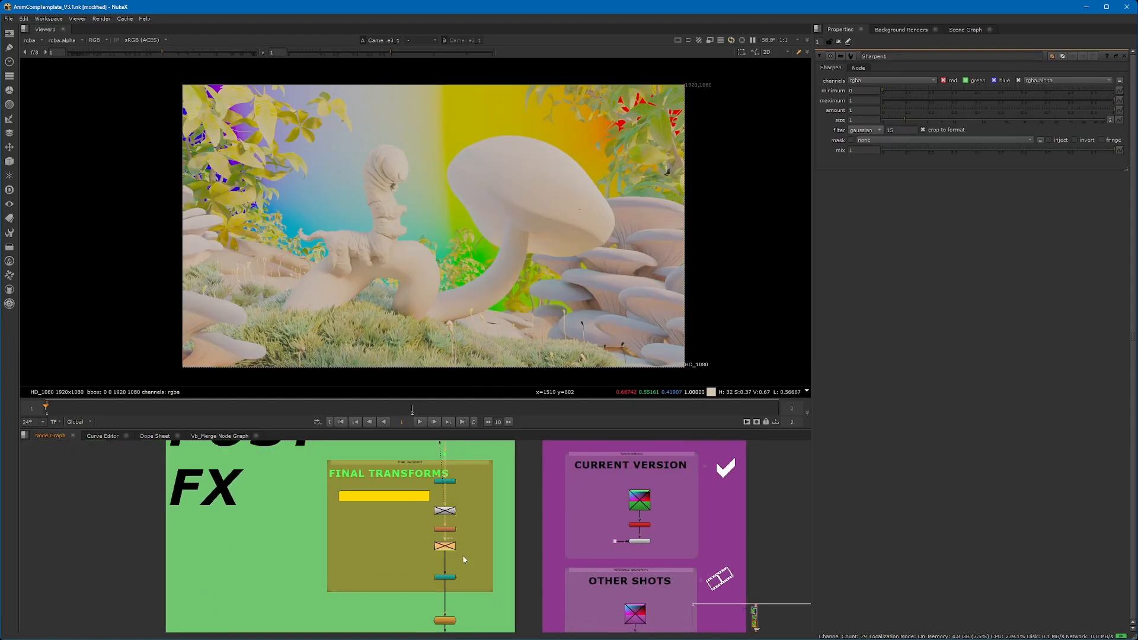
pyautogui.click(456, 488)
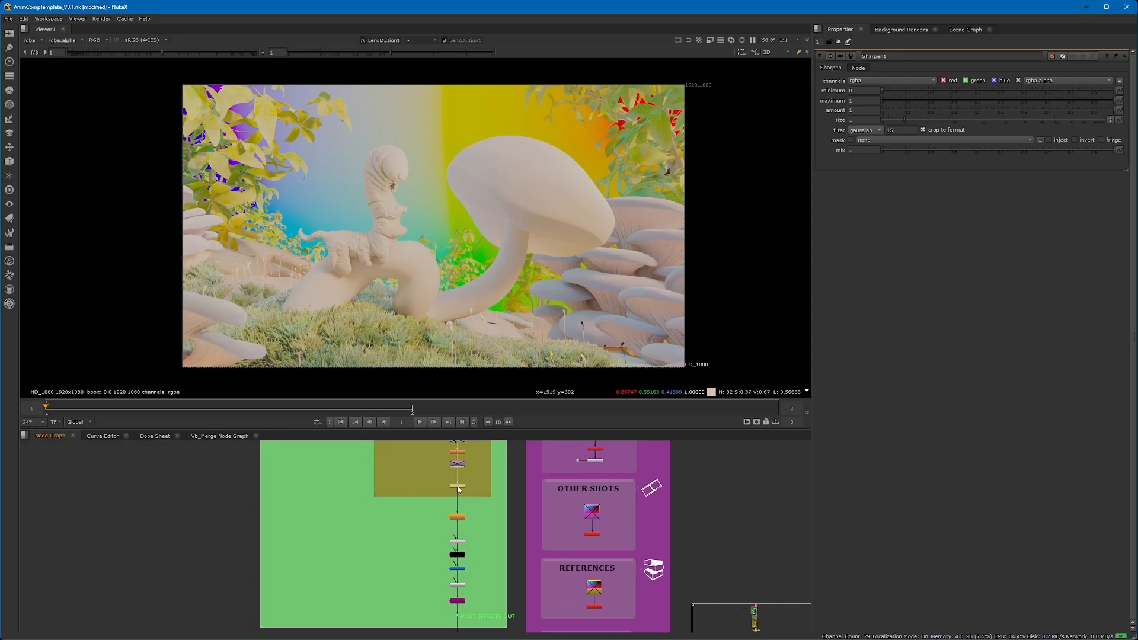
pyautogui.press('1')
# View the chromatic aberration node in the POST FX section and inspect its effect on the image in close-up.
pyautogui.scroll(5, 461, 477)
pyautogui.moveTo(468, 518); pyautogui.dragTo(473, 462, button='middle')
pyautogui.click(473, 463)
pyautogui.press('1')
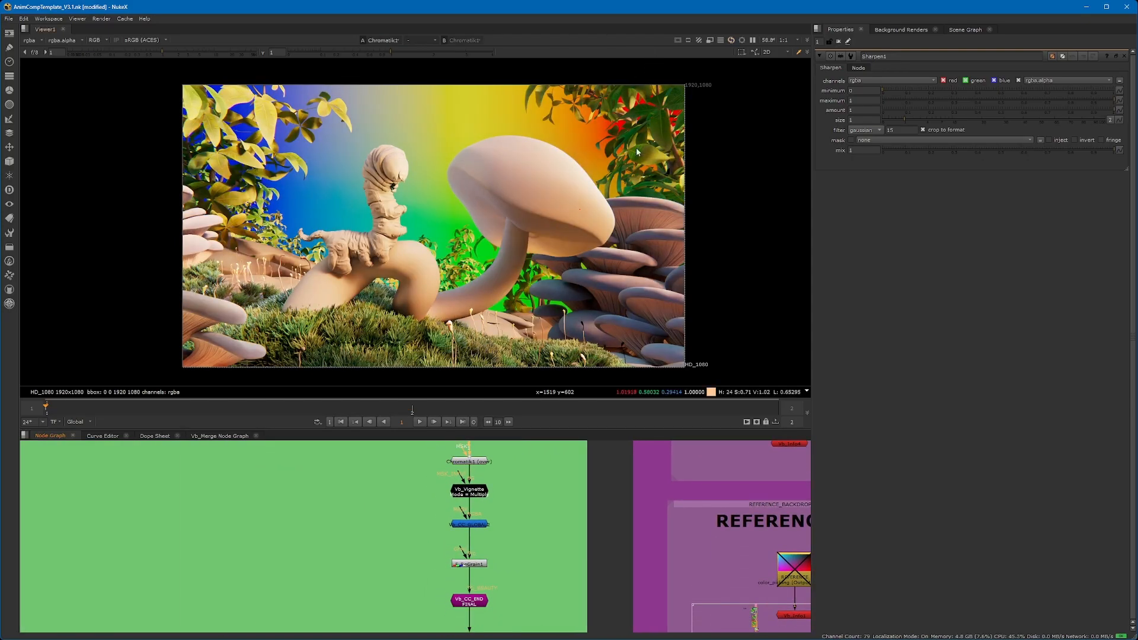
pyautogui.scroll(5, 593, 170)
pyautogui.scroll(-8, 604, 227)
pyautogui.scroll(-2, 585, 202)
pyautogui.scroll(4, 580, 219)
pyautogui.scroll(1, 508, 241)
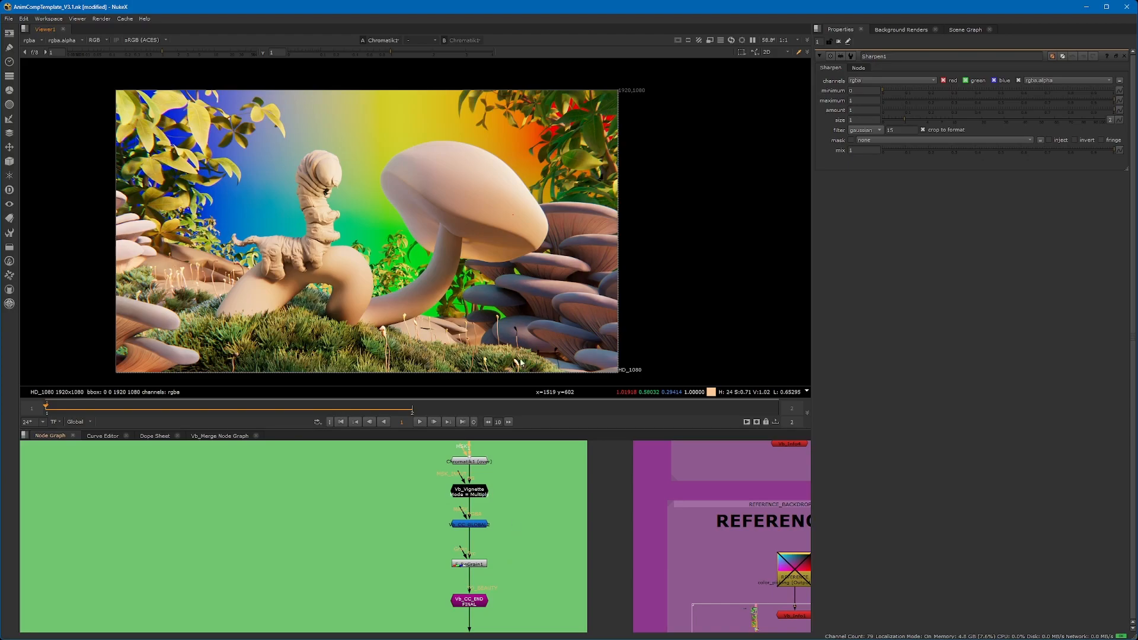
pyautogui.scroll(-5, 508, 563)
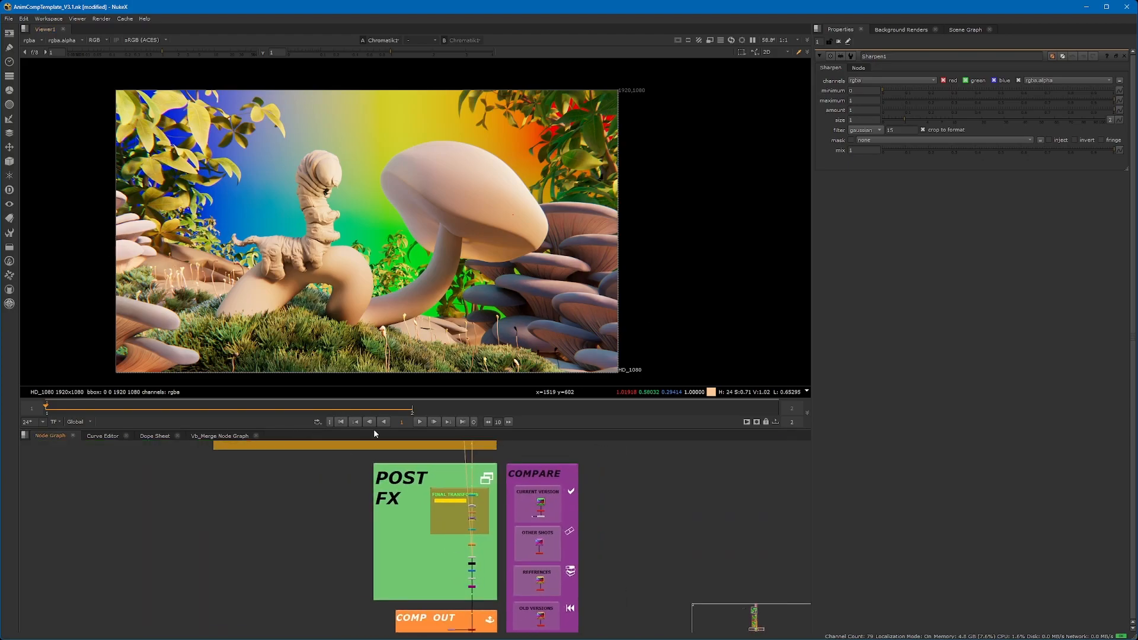
# Open the properties of the Vb_CC_END FINAL node, view its output and examine its clamp settings.
pyautogui.scroll(5, 491, 490)
pyautogui.doubleClick(456, 499)
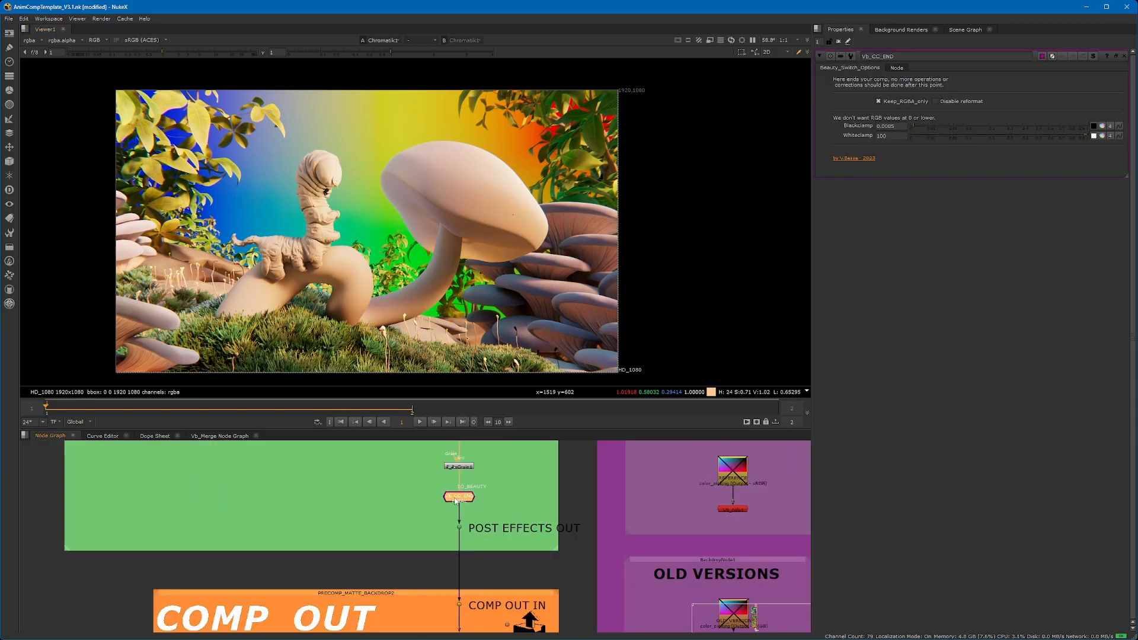
pyautogui.press('1')
pyautogui.scroll(3, 457, 498)
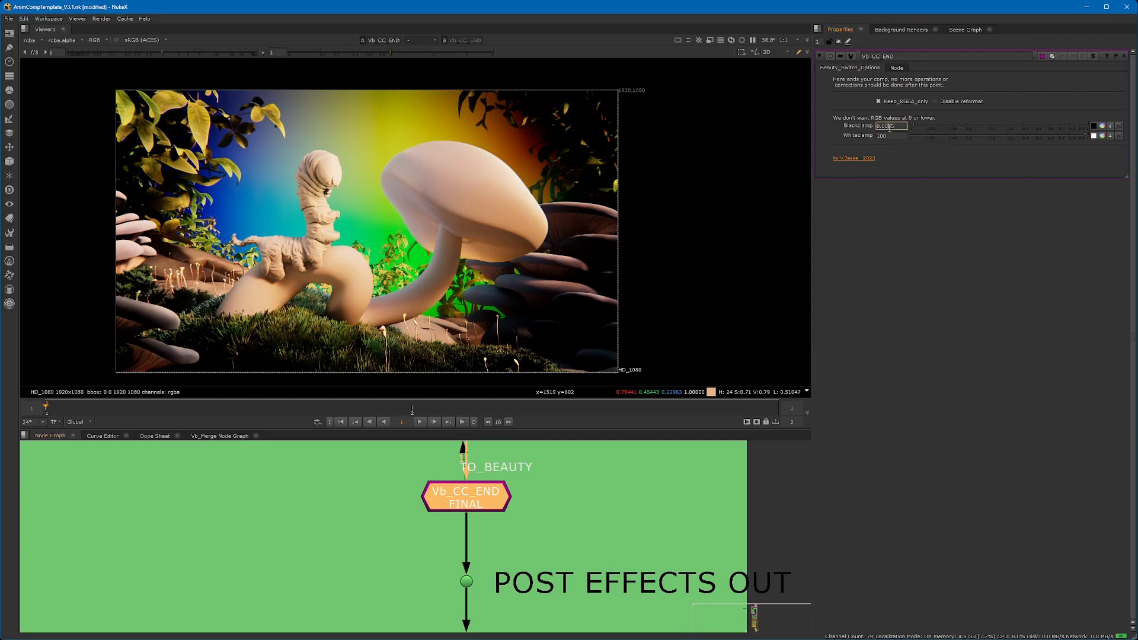
pyautogui.click(513, 513)
pyautogui.click(475, 496)
pyautogui.scroll(-6, 534, 532)
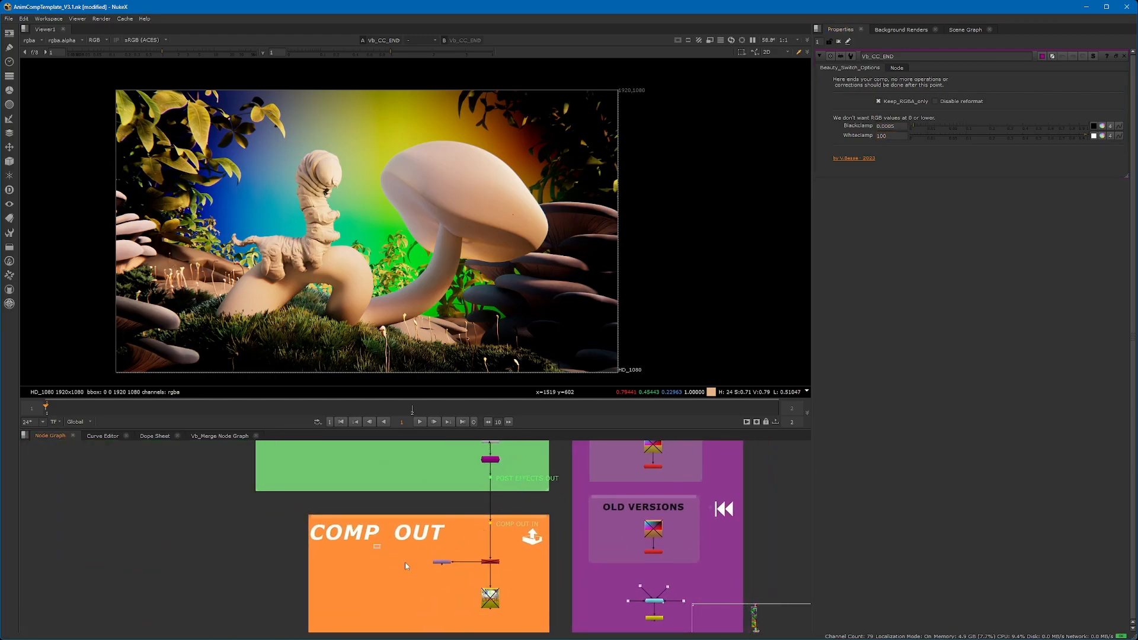
# View Vb_Info5 in the COMP OUT section, open its properties, enable it and check its frame counter on frame 2.
pyautogui.scroll(5, 502, 568)
pyautogui.doubleClick(469, 533)
pyautogui.press('1')
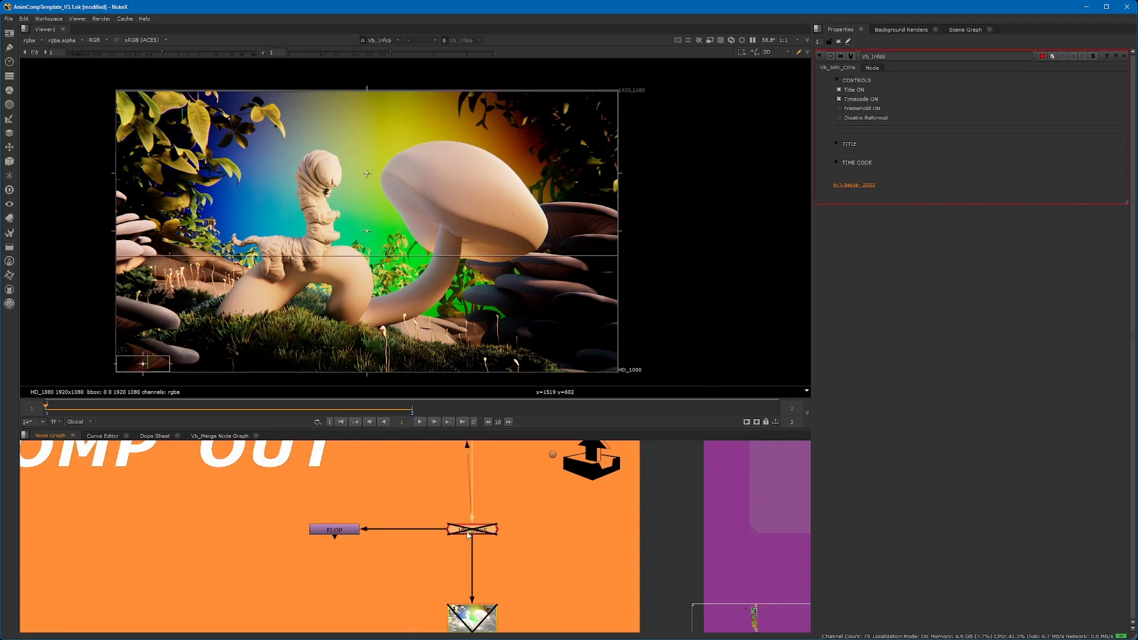
pyautogui.scroll(-10, 468, 535)
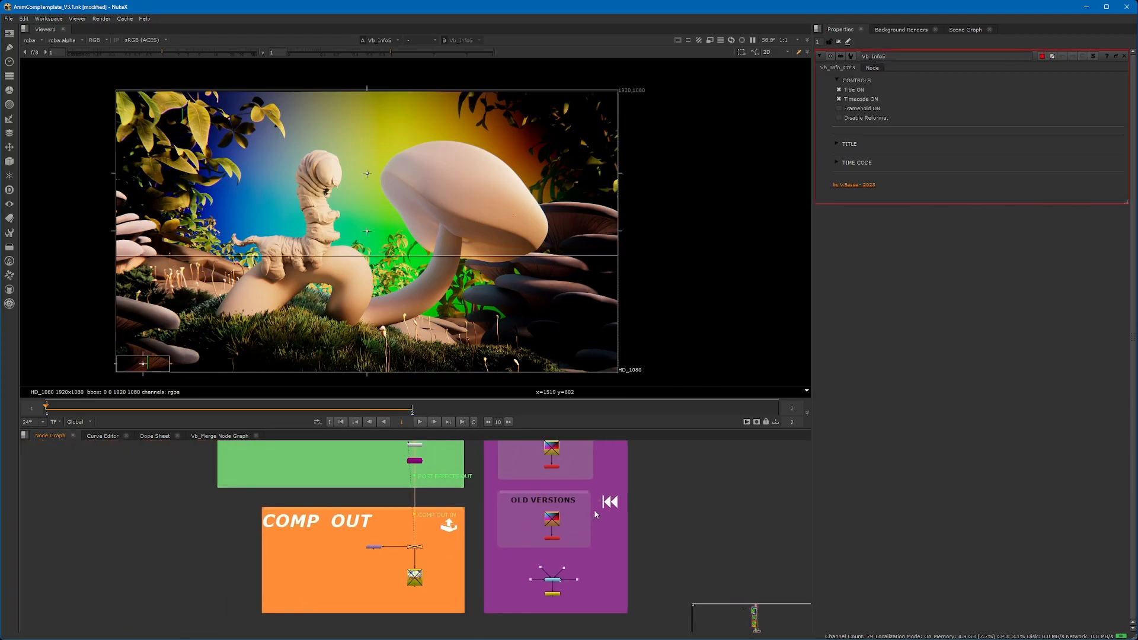
pyautogui.scroll(8, 535, 494)
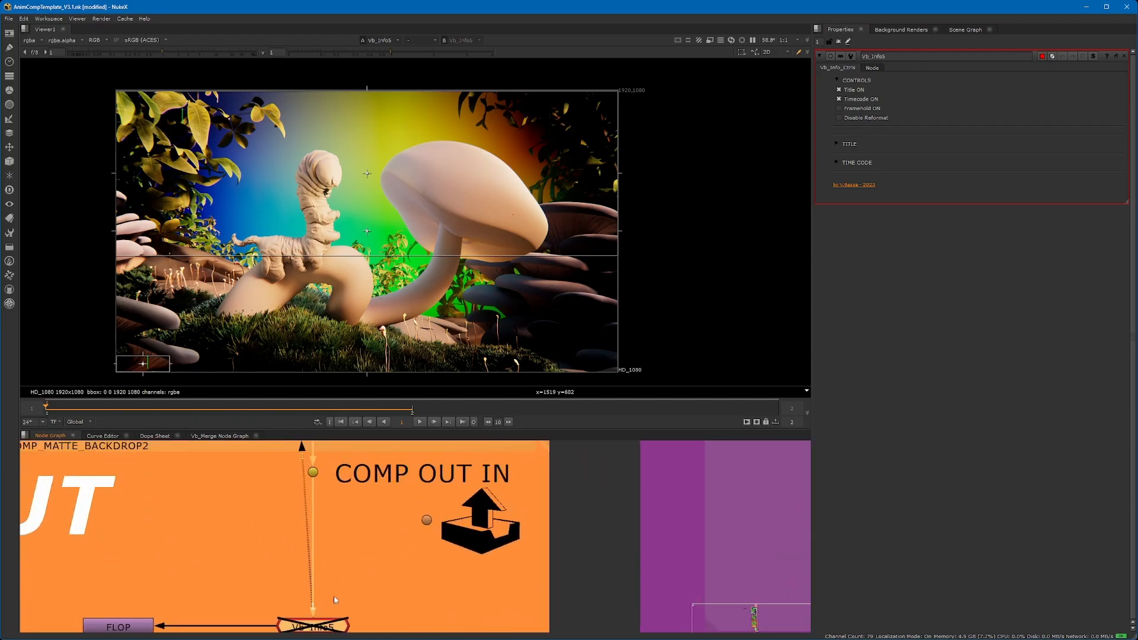
pyautogui.moveTo(331, 596); pyautogui.dragTo(566, 488, button='middle')
pyautogui.press('d')
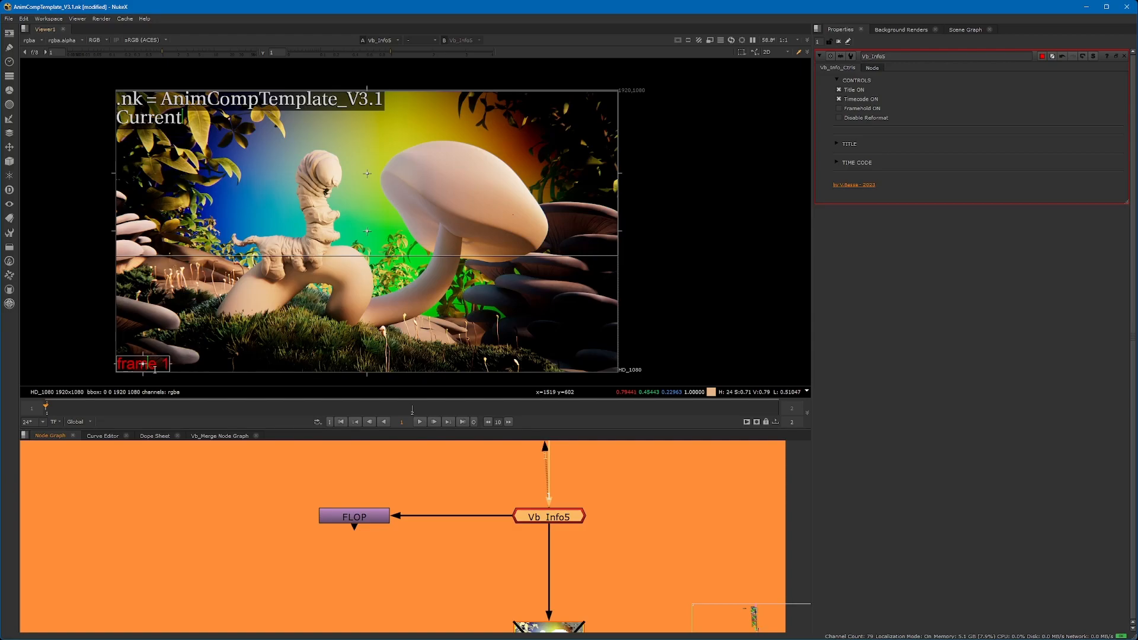
pyautogui.press('Right')
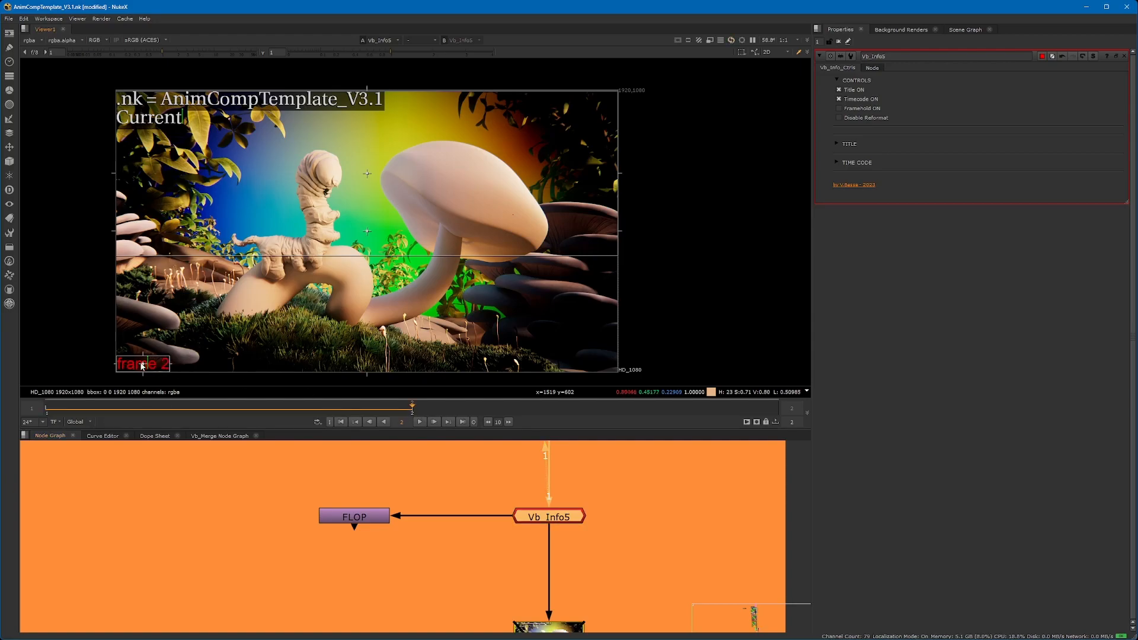
pyautogui.click(377, 412)
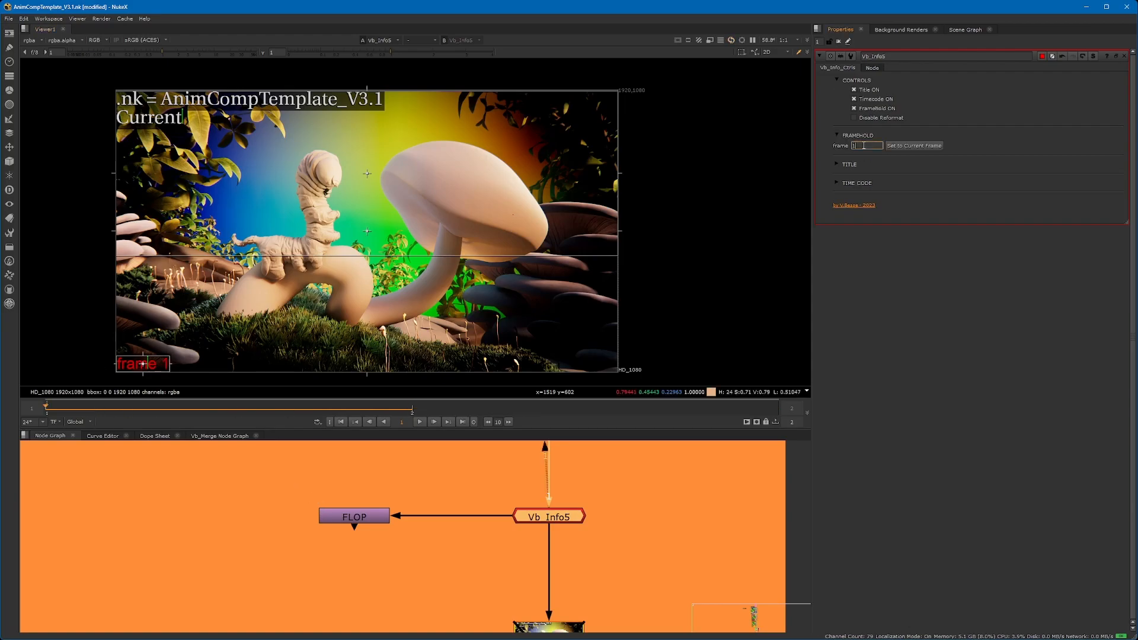
# Toggle Vb_Info5's Framehold ON, Disable Reformat, Timecode ON and Title ON options, returning each to its original state.
pyautogui.click(861, 109)
pyautogui.click(860, 109)
pyautogui.click(859, 118)
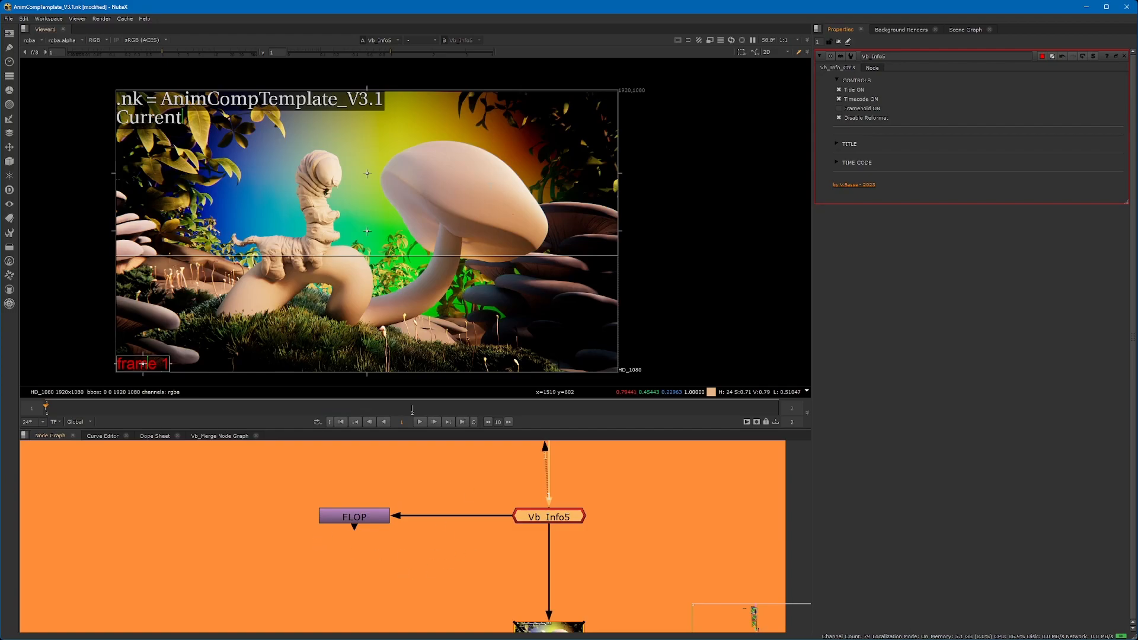
pyautogui.click(871, 119)
pyautogui.click(870, 99)
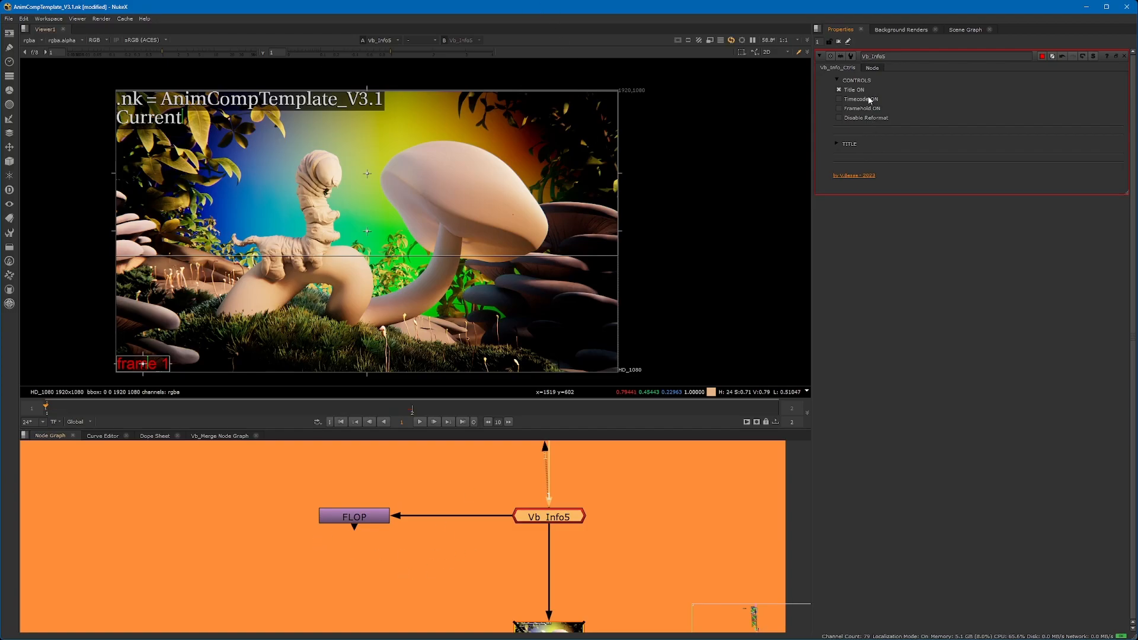
pyautogui.click(856, 92)
pyautogui.click(856, 92)
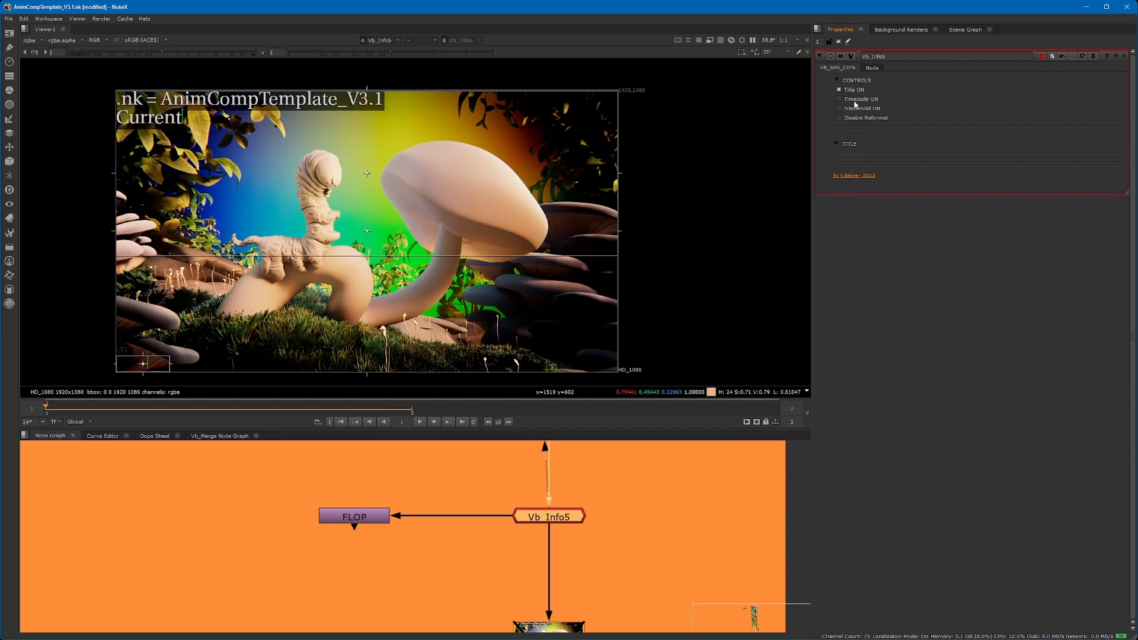
pyautogui.click(856, 100)
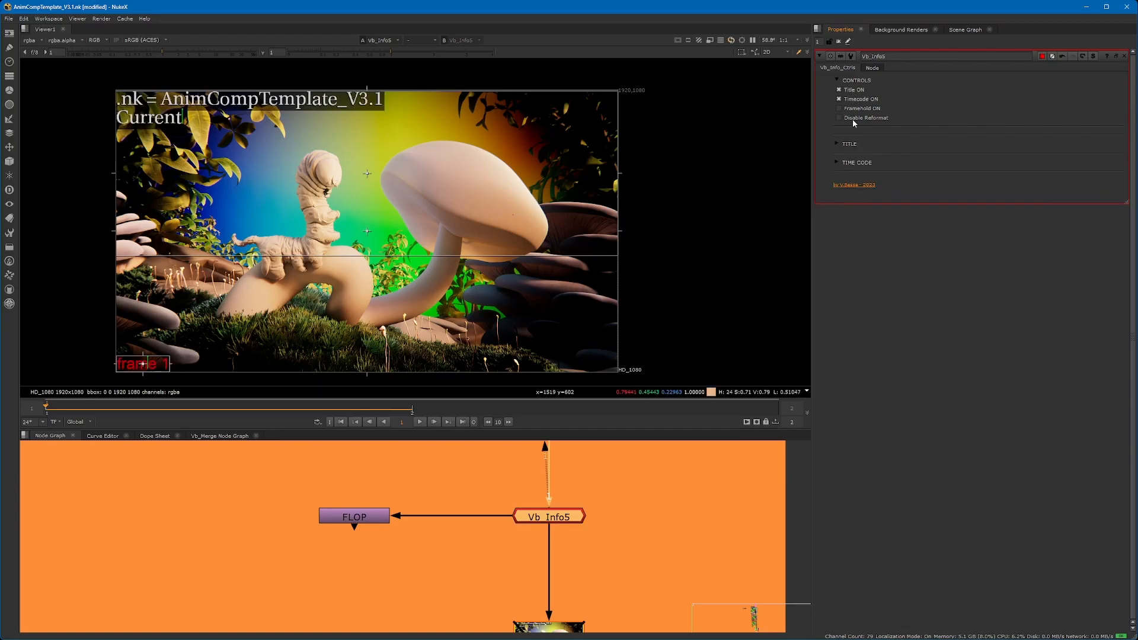
# Expand Vb_Info5's TITLE and TIME CODE groups to examine their text settings, then collapse both.
pyautogui.click(845, 164)
pyautogui.click(837, 144)
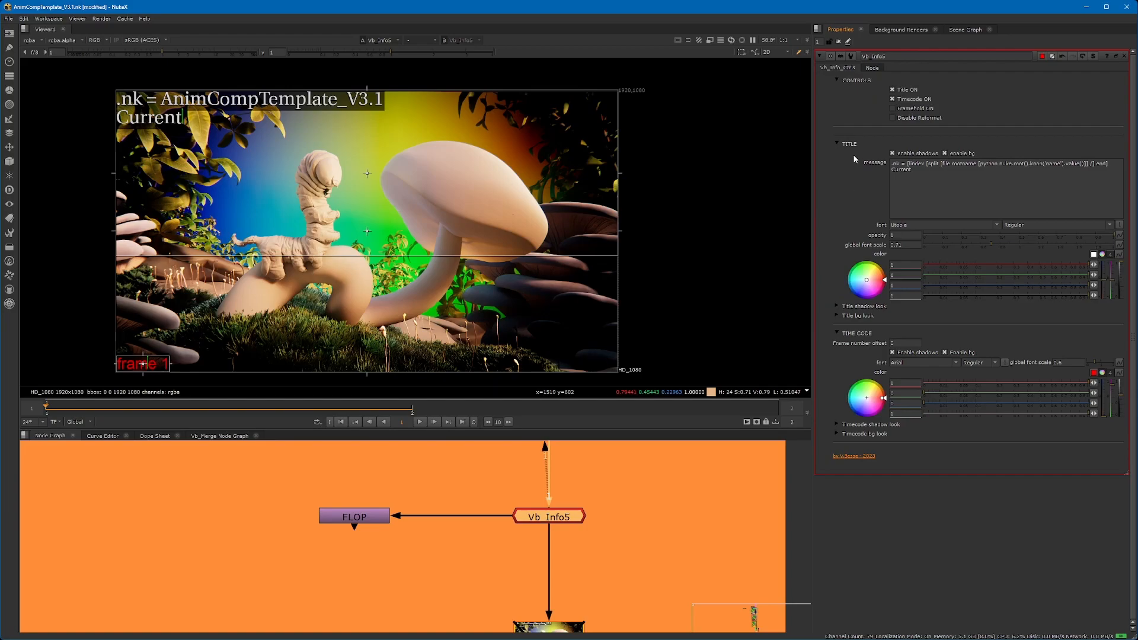
pyautogui.click(836, 334)
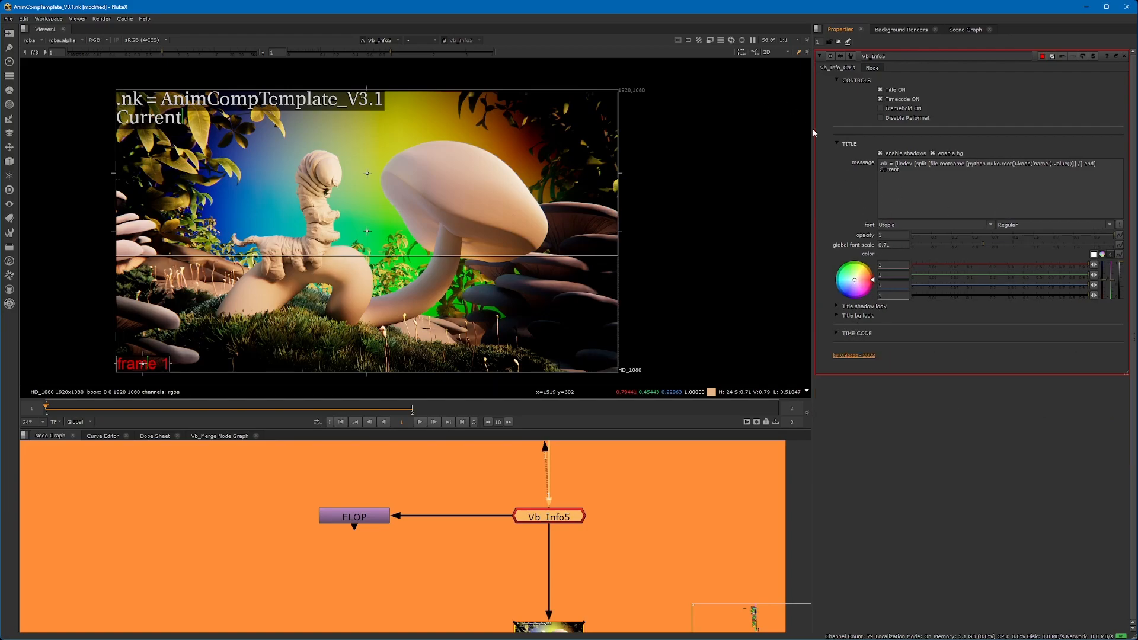
pyautogui.click(837, 145)
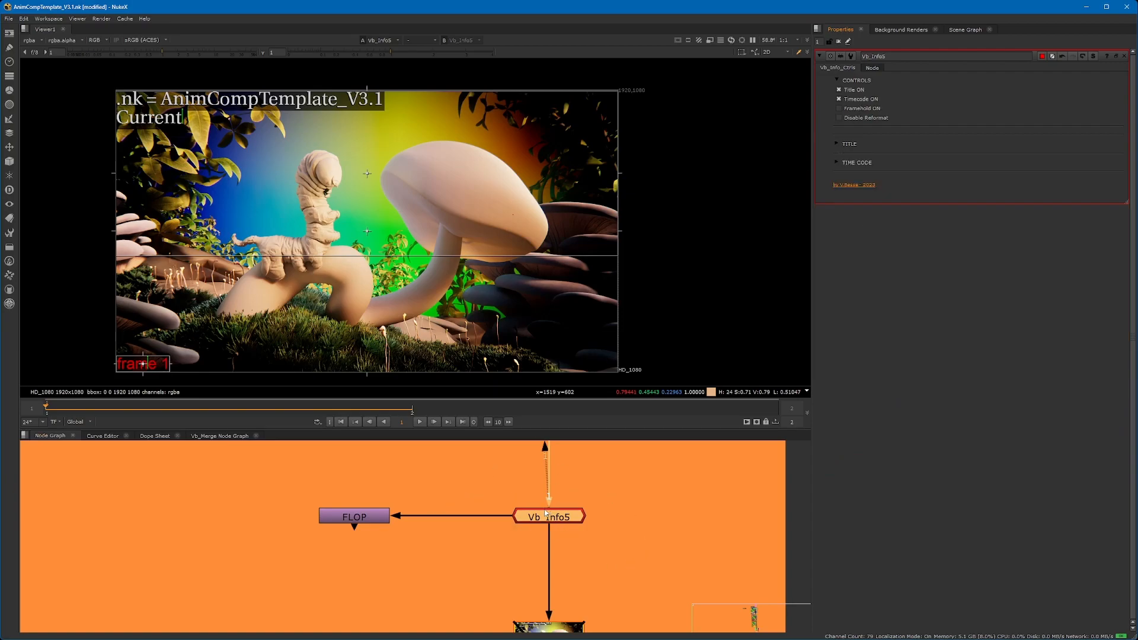
# Open the FLOP node's properties, view its output and select the write node in the COMP OUT section.
pyautogui.doubleClick(367, 522)
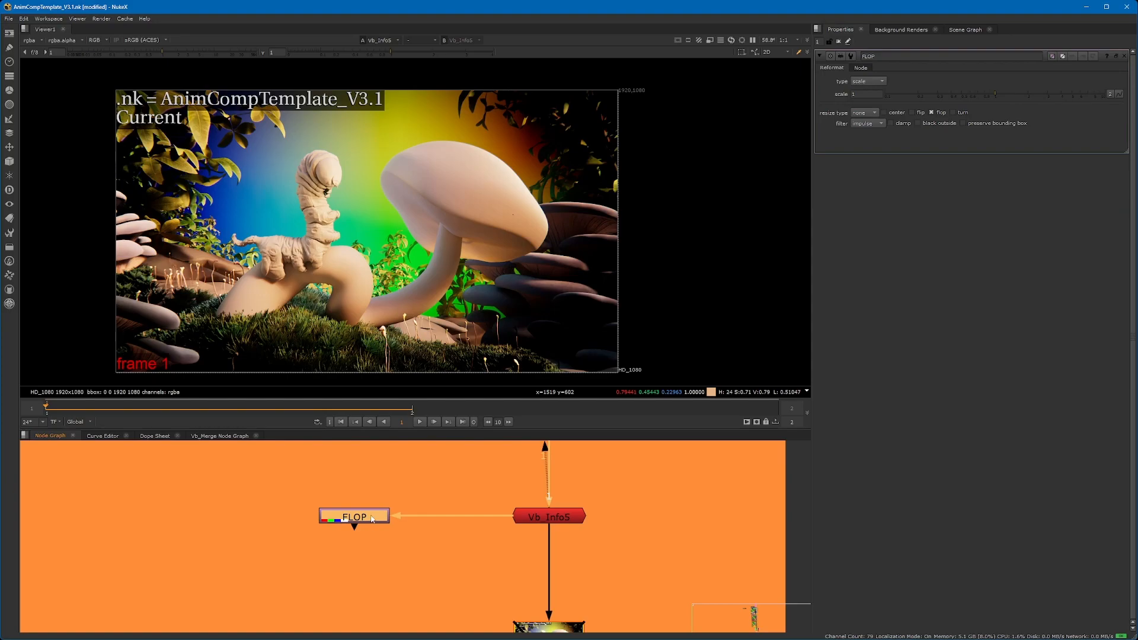
pyautogui.press('1')
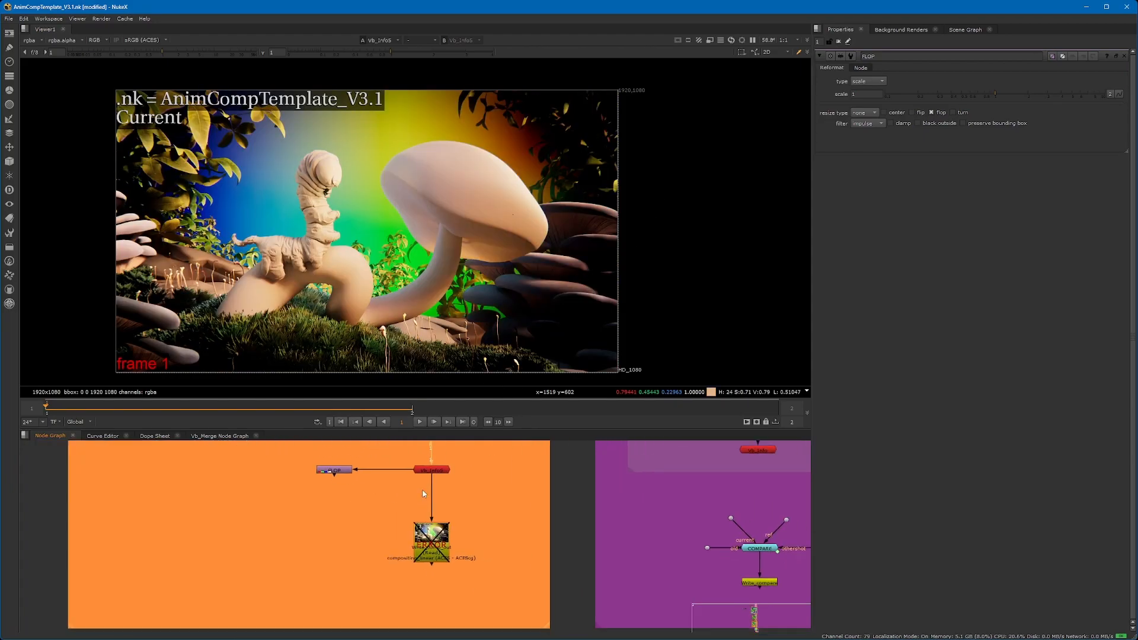
pyautogui.scroll(2, 441, 545)
pyautogui.click(413, 541)
# Select the Vb_Info3 node under CURRENT VERSION in the COMPARE section.
pyautogui.scroll(-5, 435, 542)
pyautogui.moveTo(512, 502); pyautogui.dragTo(343, 581, button='middle')
pyautogui.scroll(-6, 382, 562)
pyautogui.moveTo(369, 460); pyautogui.dragTo(435, 539, button='middle')
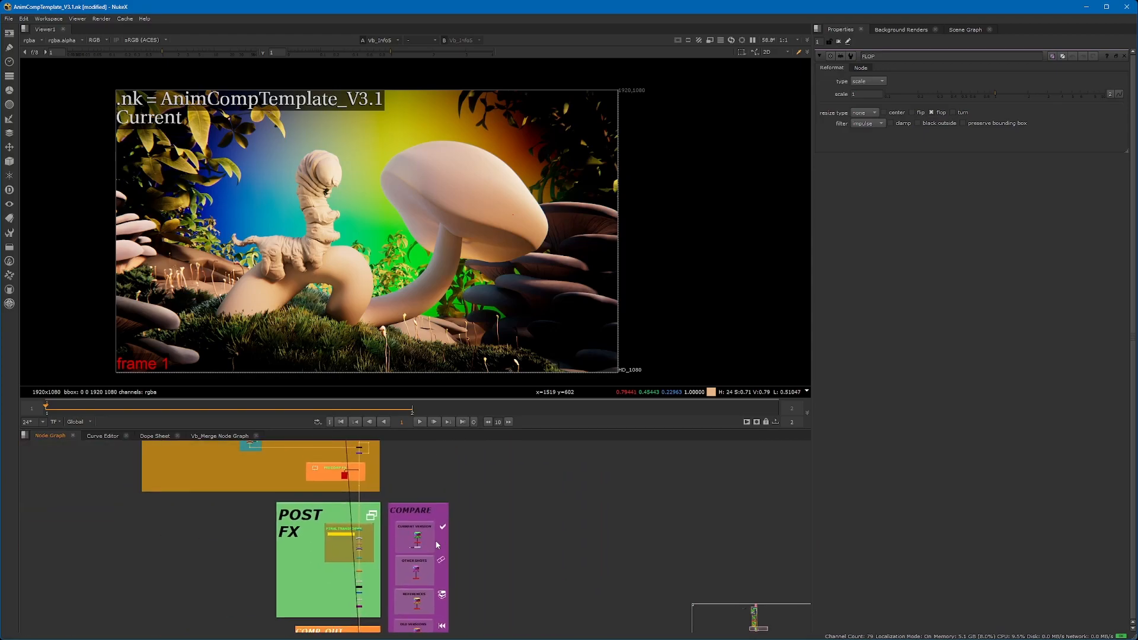
pyautogui.scroll(6, 414, 525)
pyautogui.scroll(6, 448, 556)
pyautogui.click(451, 551)
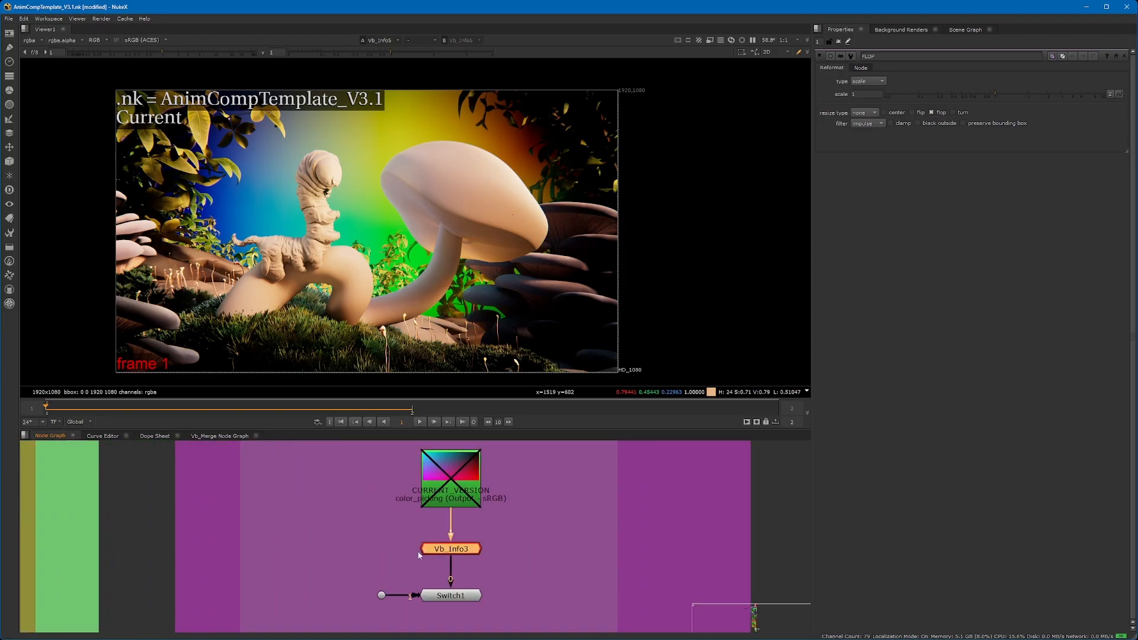
# Select the CURRENT_VERSION read node, then view Switch1's output and open its properties.
pyautogui.click(452, 486)
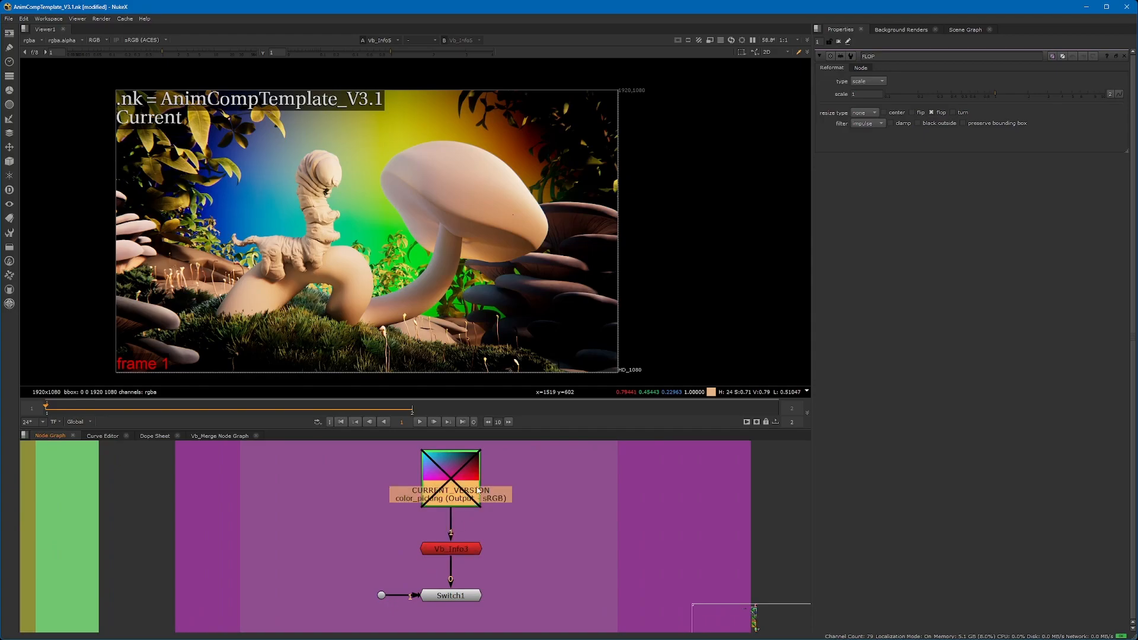
pyautogui.scroll(-6, 476, 491)
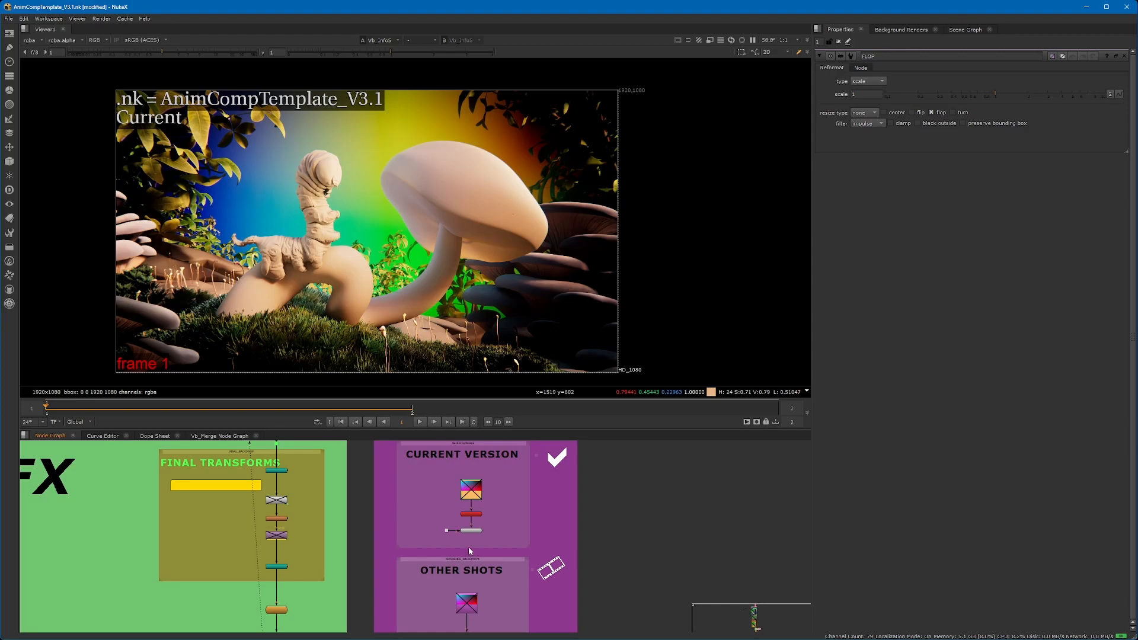
pyautogui.scroll(5, 469, 549)
pyautogui.click(470, 505)
pyautogui.scroll(-6, 474, 505)
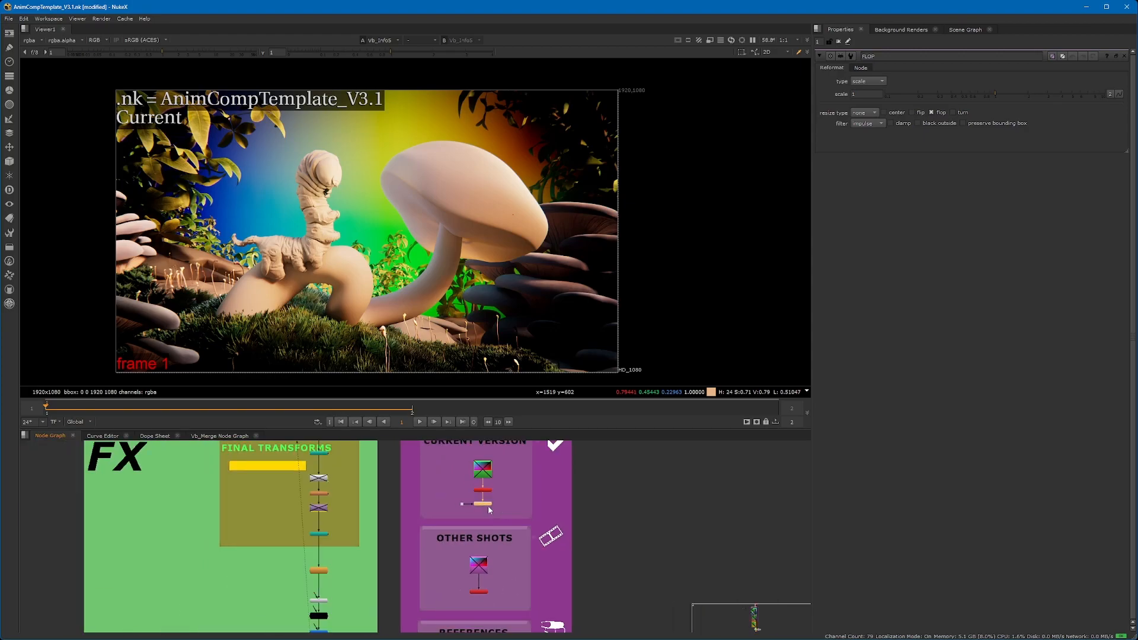
pyautogui.press('1')
pyautogui.doubleClick(488, 504)
# Switch Switch1's which value between 1 and 0 to compare its two inputs.
pyautogui.click(840, 80)
pyautogui.write('1')
pyautogui.press('Return')
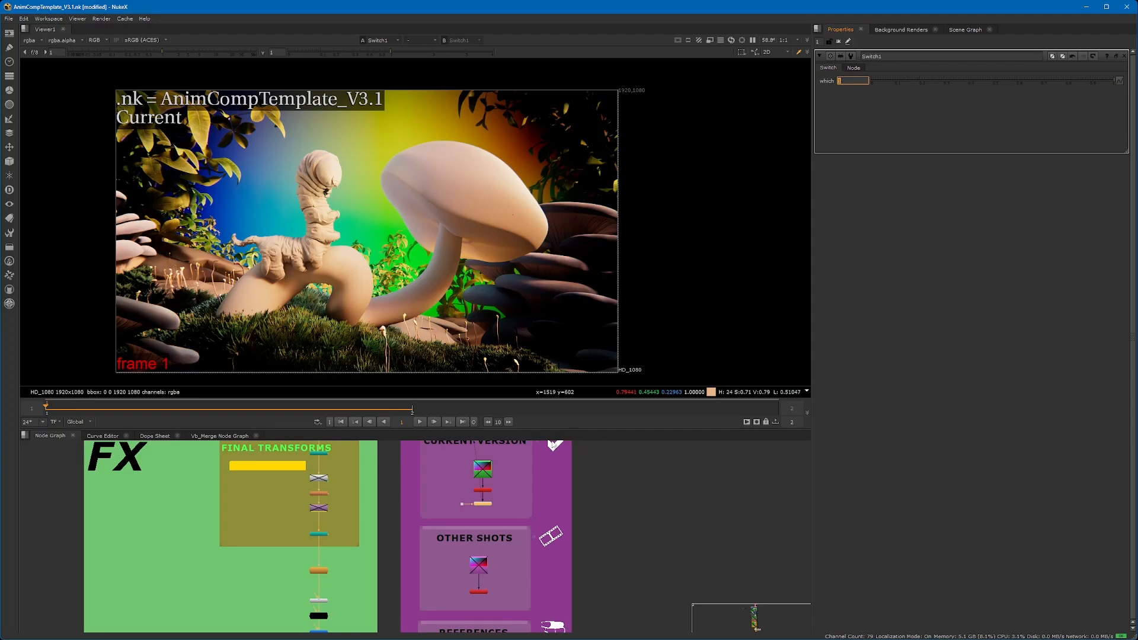
pyautogui.scroll(3, 485, 463)
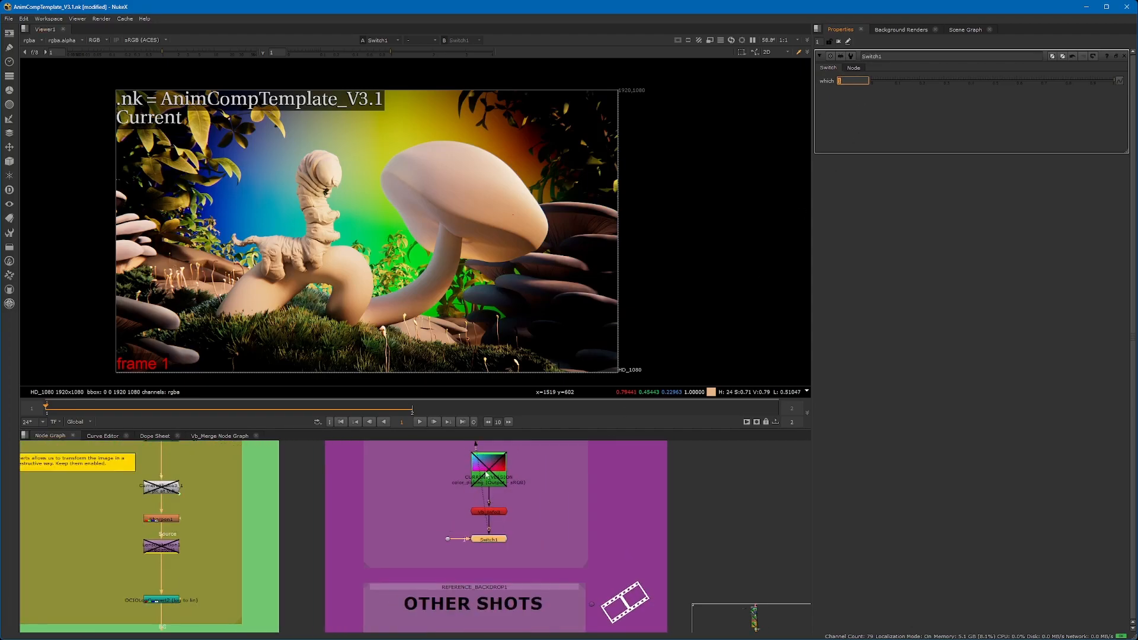
pyautogui.doubleClick(840, 80)
pyautogui.write('0')
pyautogui.press('Return')
pyautogui.write('1')
pyautogui.press('Return')
# View the COMPARE node's output and open its properties.
pyautogui.scroll(-4, 519, 530)
pyautogui.moveTo(519, 530); pyautogui.dragTo(589, 488, button='middle')
pyautogui.scroll(-2, 550, 545)
pyautogui.moveTo(539, 563); pyautogui.dragTo(587, 436, button='middle')
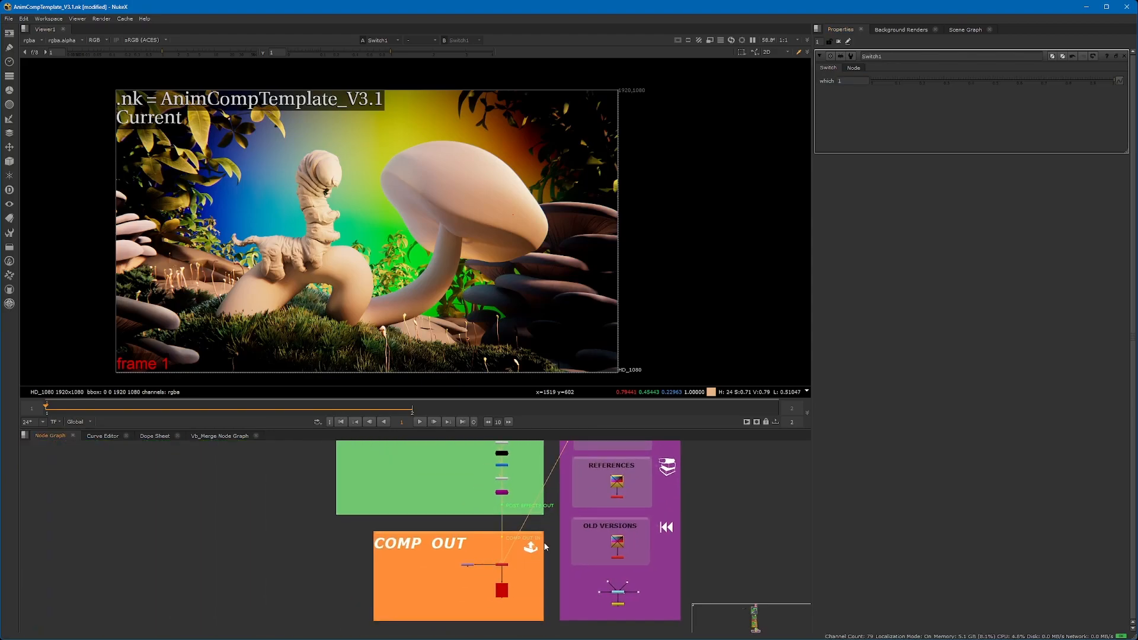
pyautogui.moveTo(552, 480); pyautogui.dragTo(493, 597, button='middle')
pyautogui.scroll(4, 564, 490)
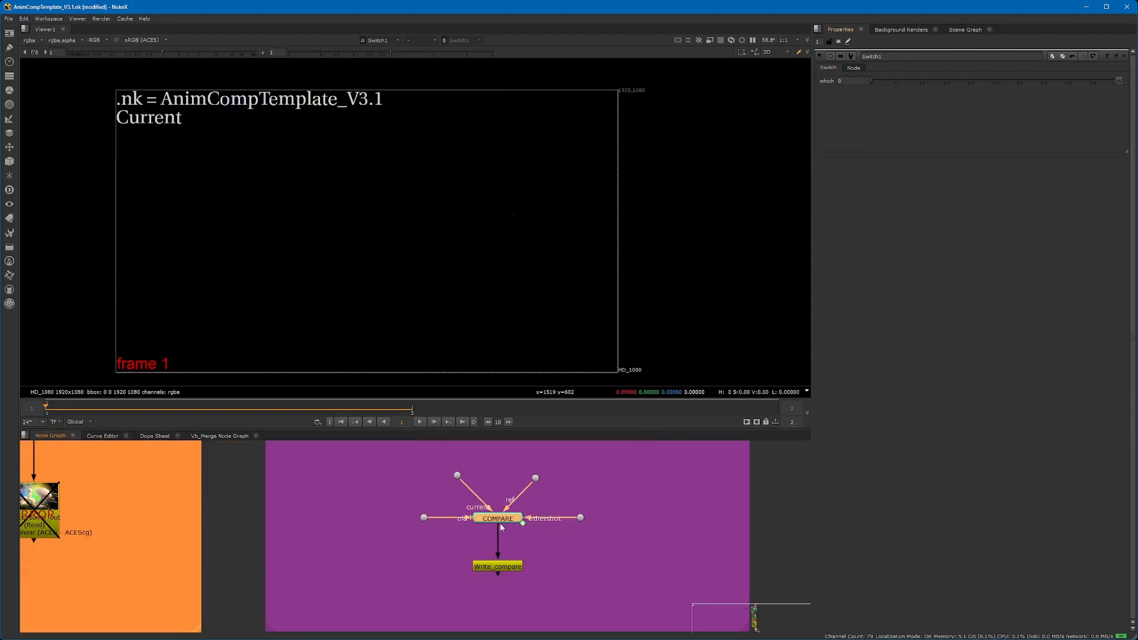
pyautogui.press('1')
pyautogui.doubleClick(499, 521)
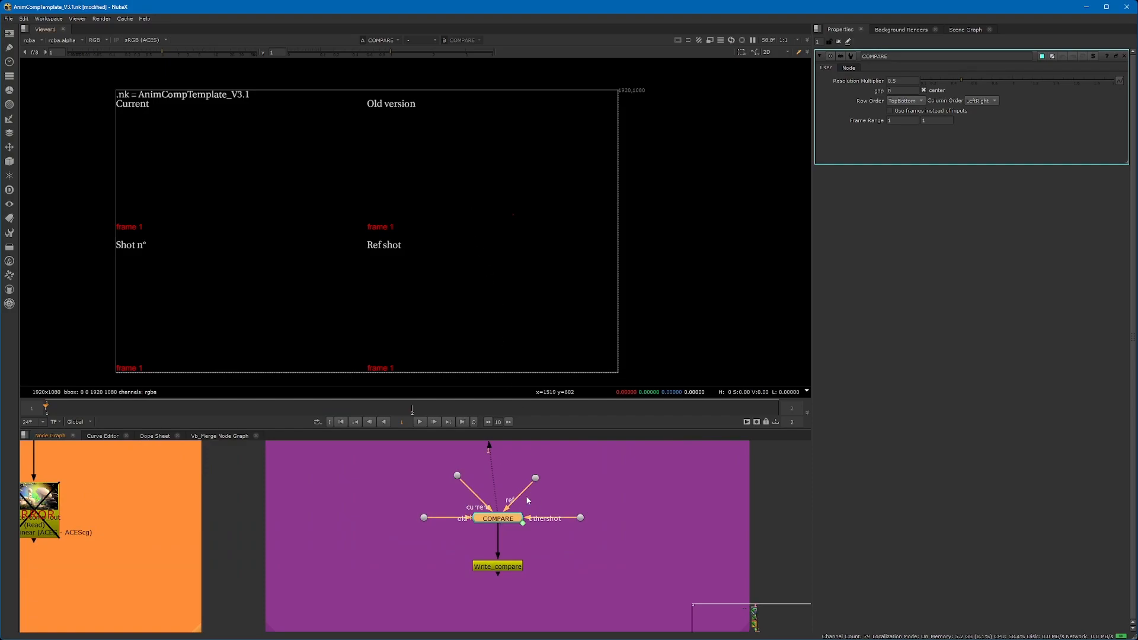
# Review the source blocks above the COMPARE node and open the Write_compare node's properties.
pyautogui.scroll(-8, 529, 499)
pyautogui.moveTo(548, 474); pyautogui.dragTo(529, 637, button='middle')
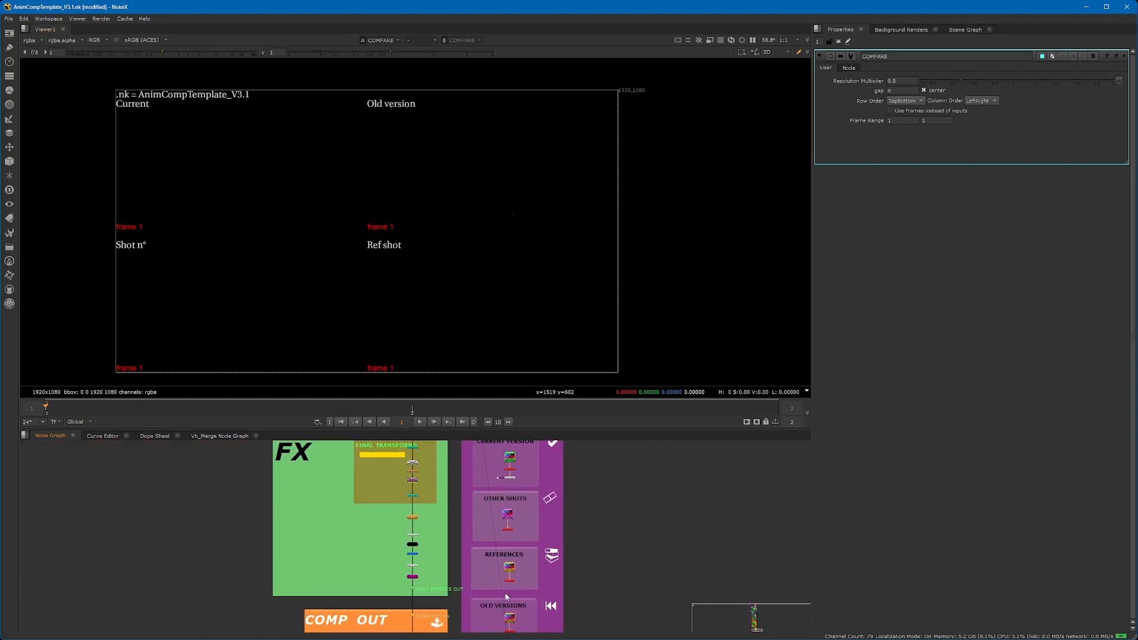
pyautogui.moveTo(506, 597); pyautogui.dragTo(533, 462, button='middle')
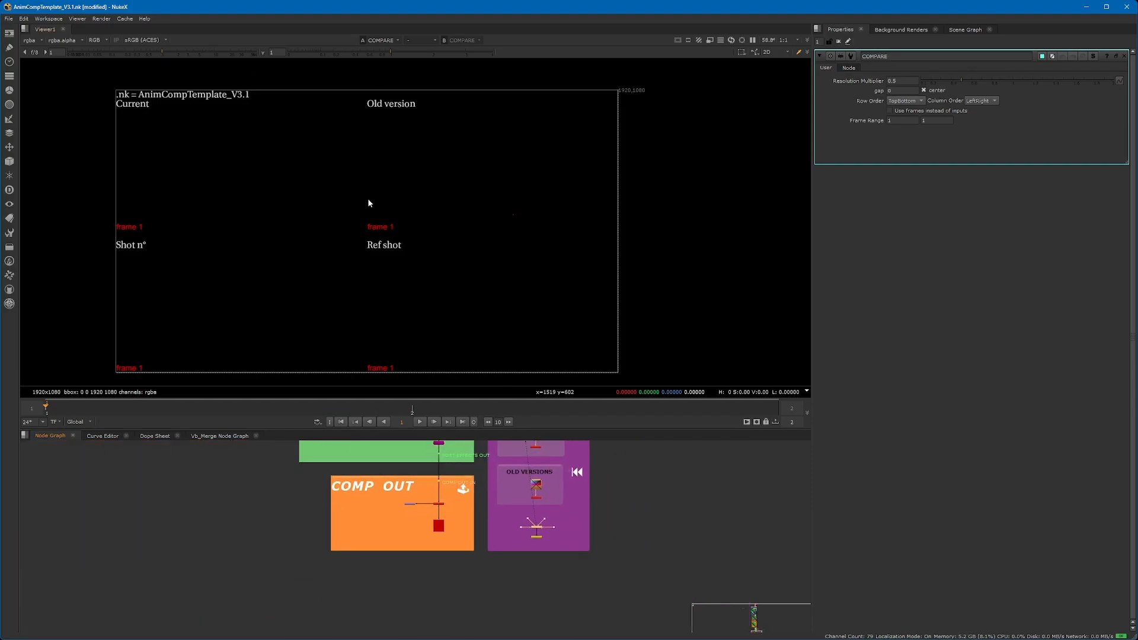
pyautogui.scroll(5, 555, 520)
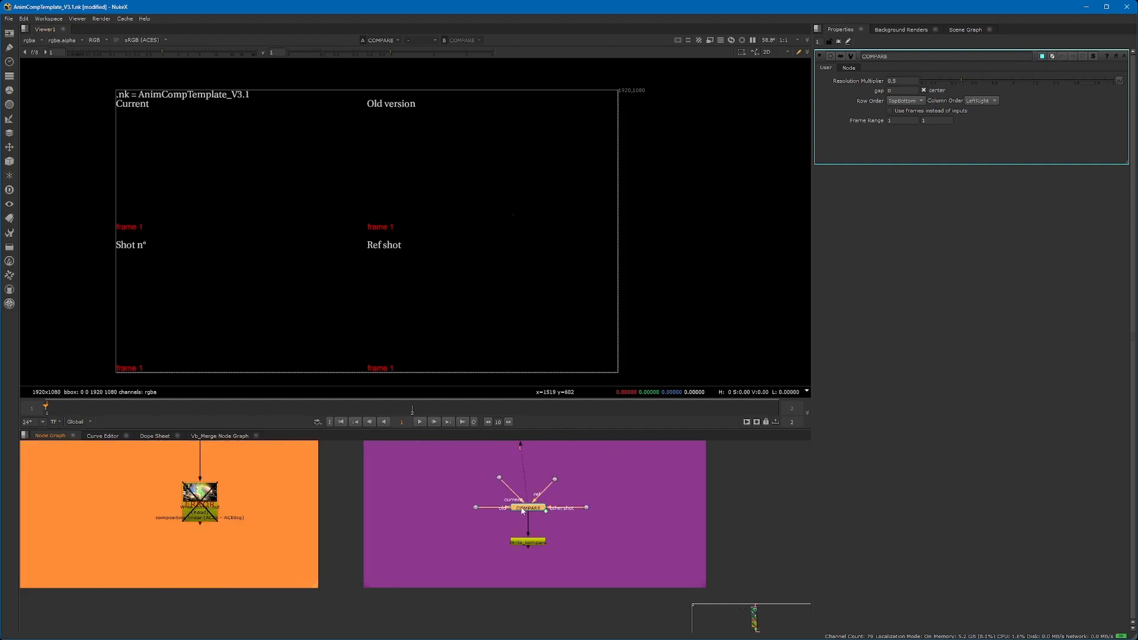
pyautogui.scroll(-5, 522, 511)
pyautogui.scroll(3, 517, 509)
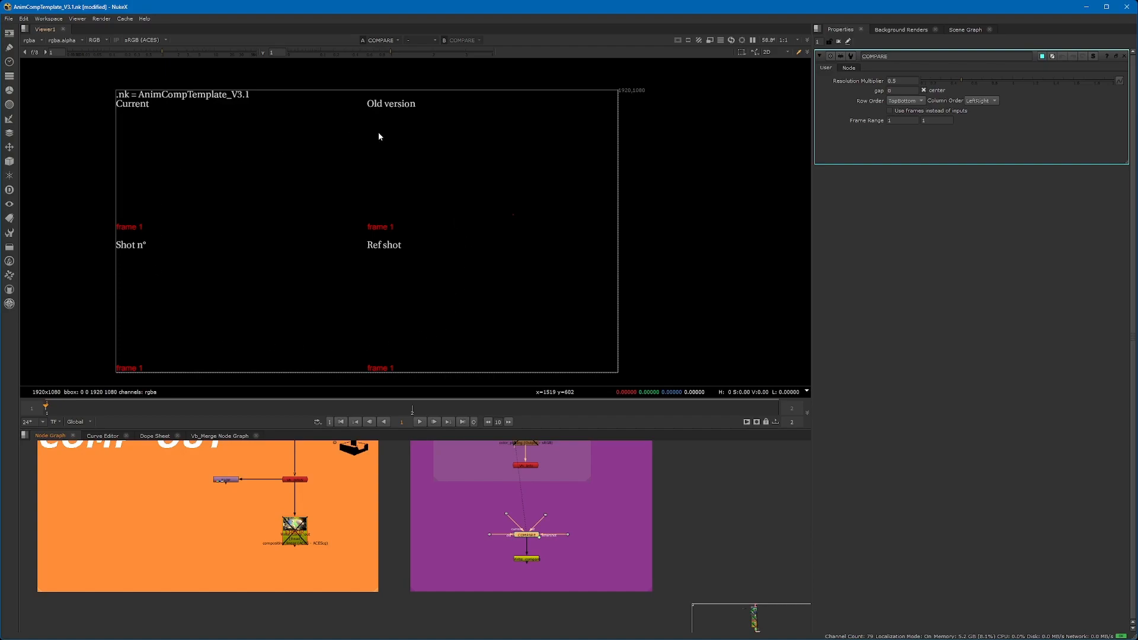
pyautogui.scroll(4, 557, 560)
pyautogui.doubleClick(486, 560)
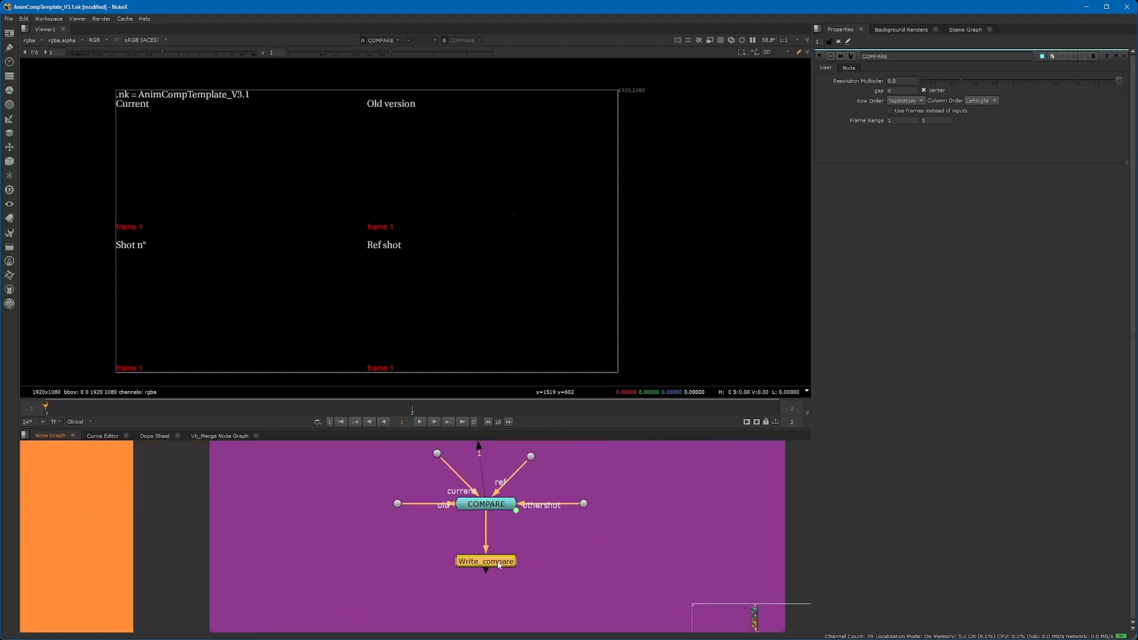
# Examine the OTHER TOOLS and GEO/CAM sections beneath the ANIM COMP TEMPLATE V3 title in the node graph.
pyautogui.scroll(-8, 643, 536)
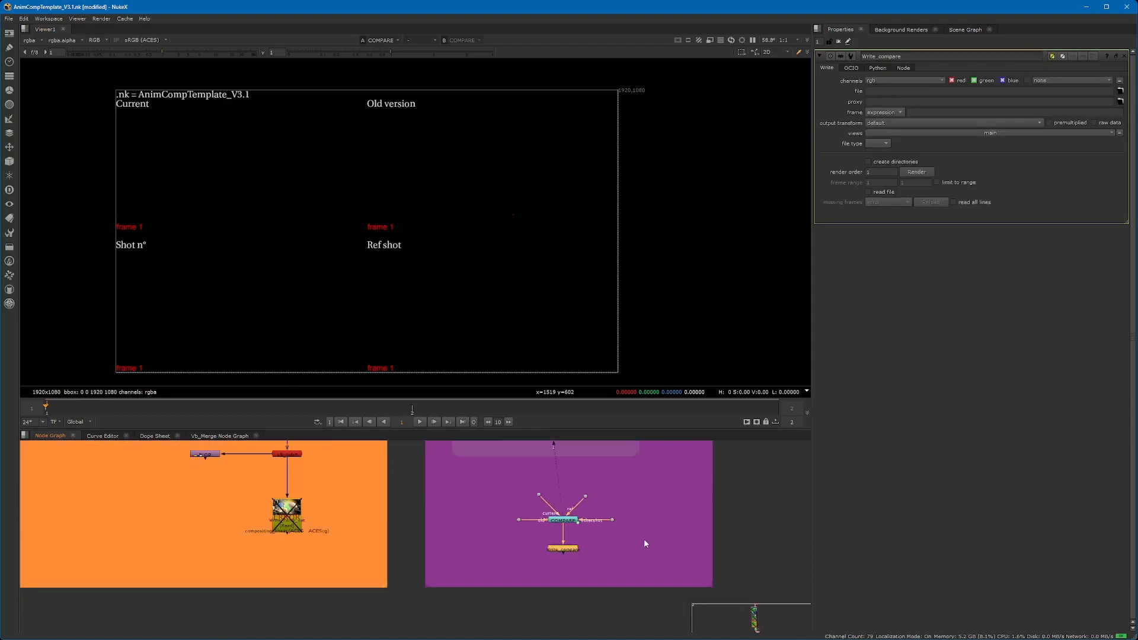
pyautogui.moveTo(631, 444); pyautogui.dragTo(602, 551, button='middle')
pyautogui.moveTo(630, 487); pyautogui.dragTo(613, 568, button='middle')
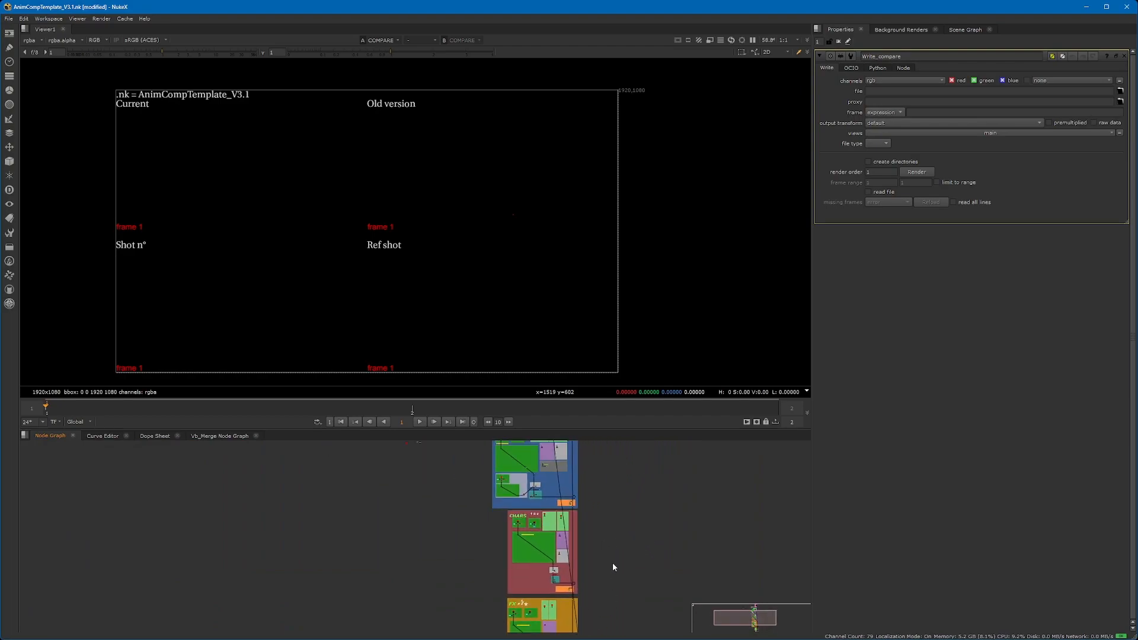
pyautogui.scroll(-3, 611, 564)
pyautogui.moveTo(593, 489); pyautogui.dragTo(585, 533, button='middle')
pyautogui.scroll(3, 584, 533)
pyautogui.scroll(2, 584, 534)
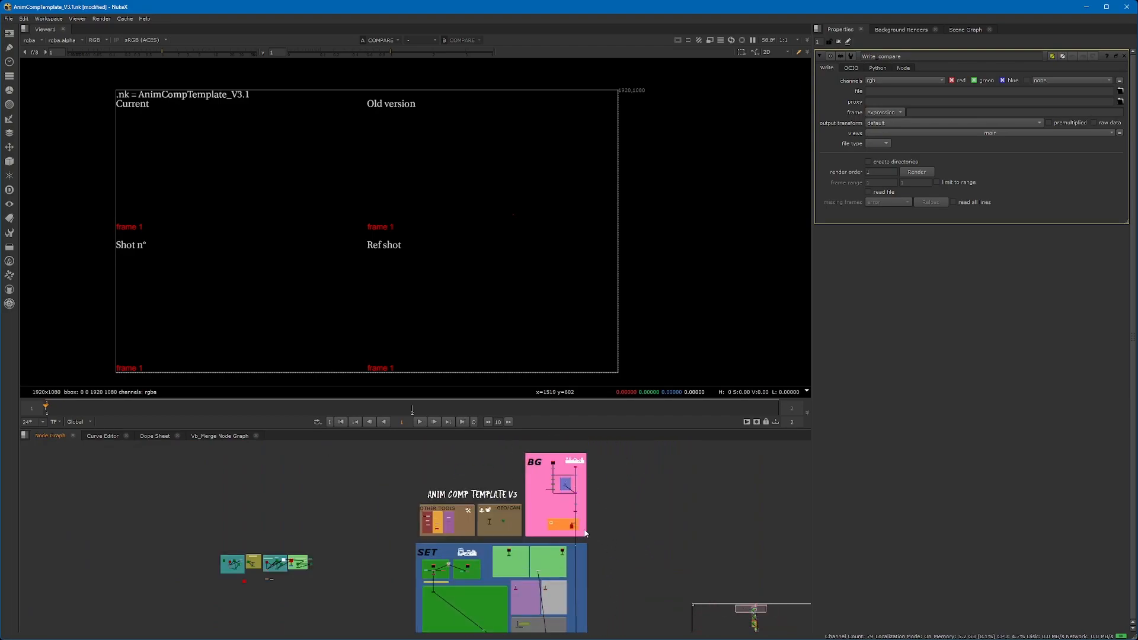
pyautogui.scroll(2, 529, 514)
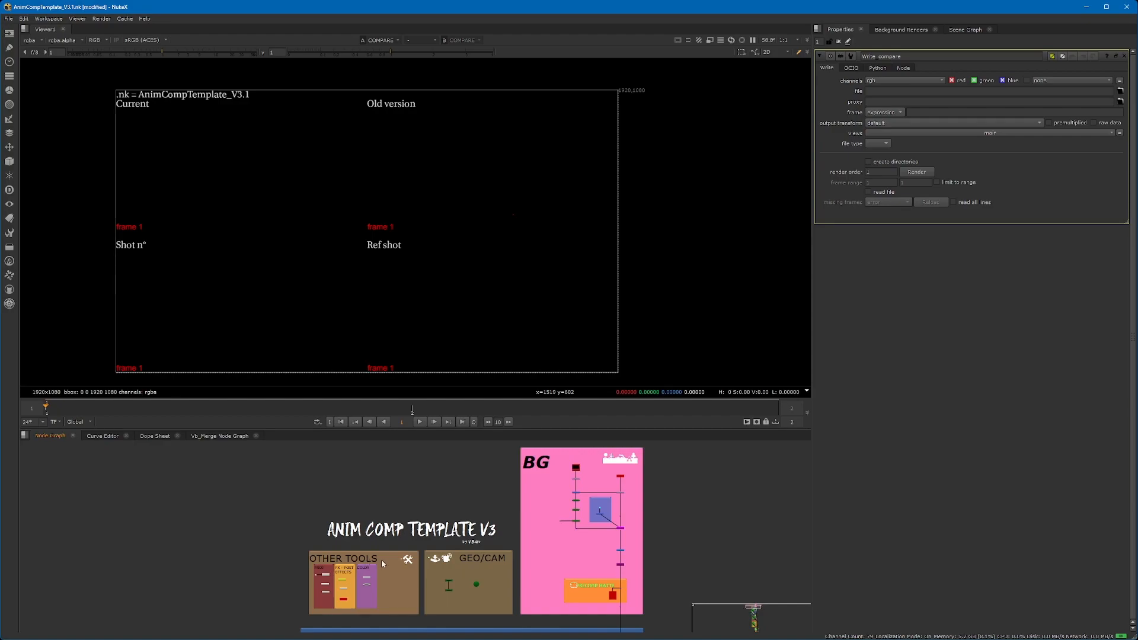
pyautogui.moveTo(401, 547); pyautogui.dragTo(389, 514, button='middle')
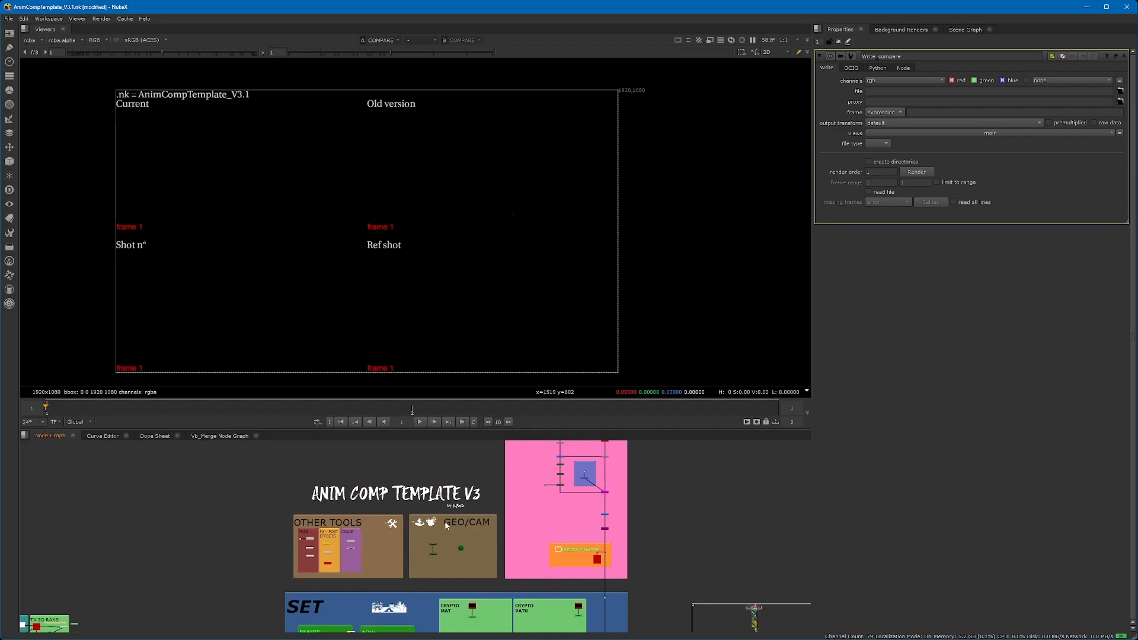
# Box-select the nodes in OTHER TOOLS, then those in the SET section's crypto blocks and the blocks below them.
pyautogui.scroll(3, 346, 548)
pyautogui.moveTo(215, 487); pyautogui.dragTo(404, 592)
pyautogui.scroll(-2, 410, 592)
pyautogui.moveTo(413, 593); pyautogui.dragTo(380, 447, button='middle')
pyautogui.scroll(-3, 492, 542)
pyautogui.moveTo(492, 543); pyautogui.dragTo(342, 491, button='middle')
pyautogui.moveTo(325, 453); pyautogui.dragTo(438, 600)
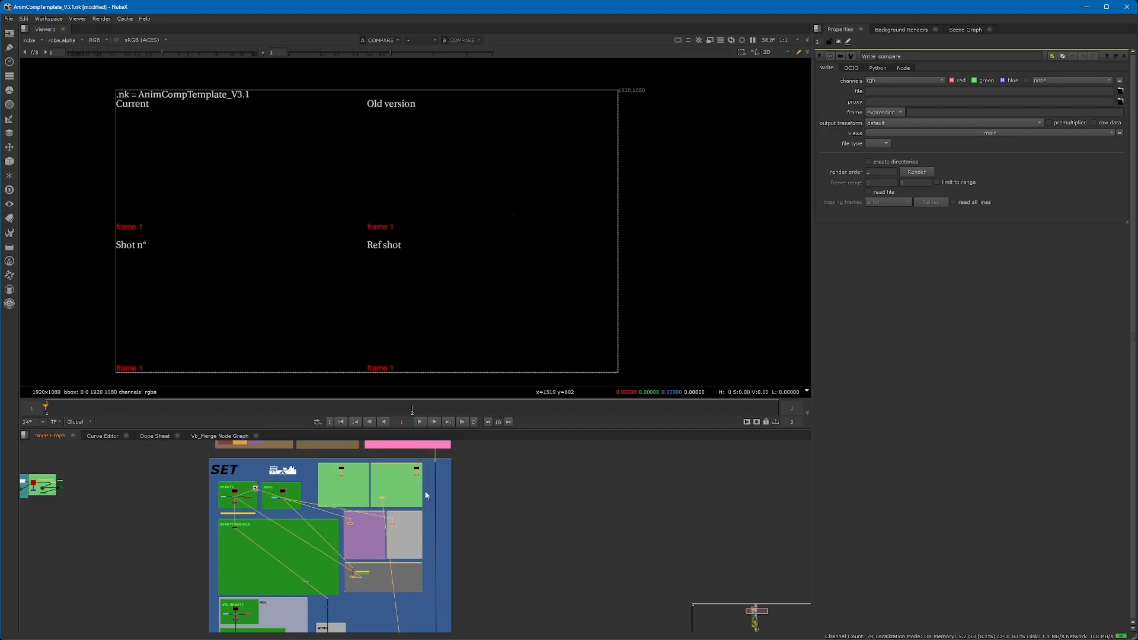